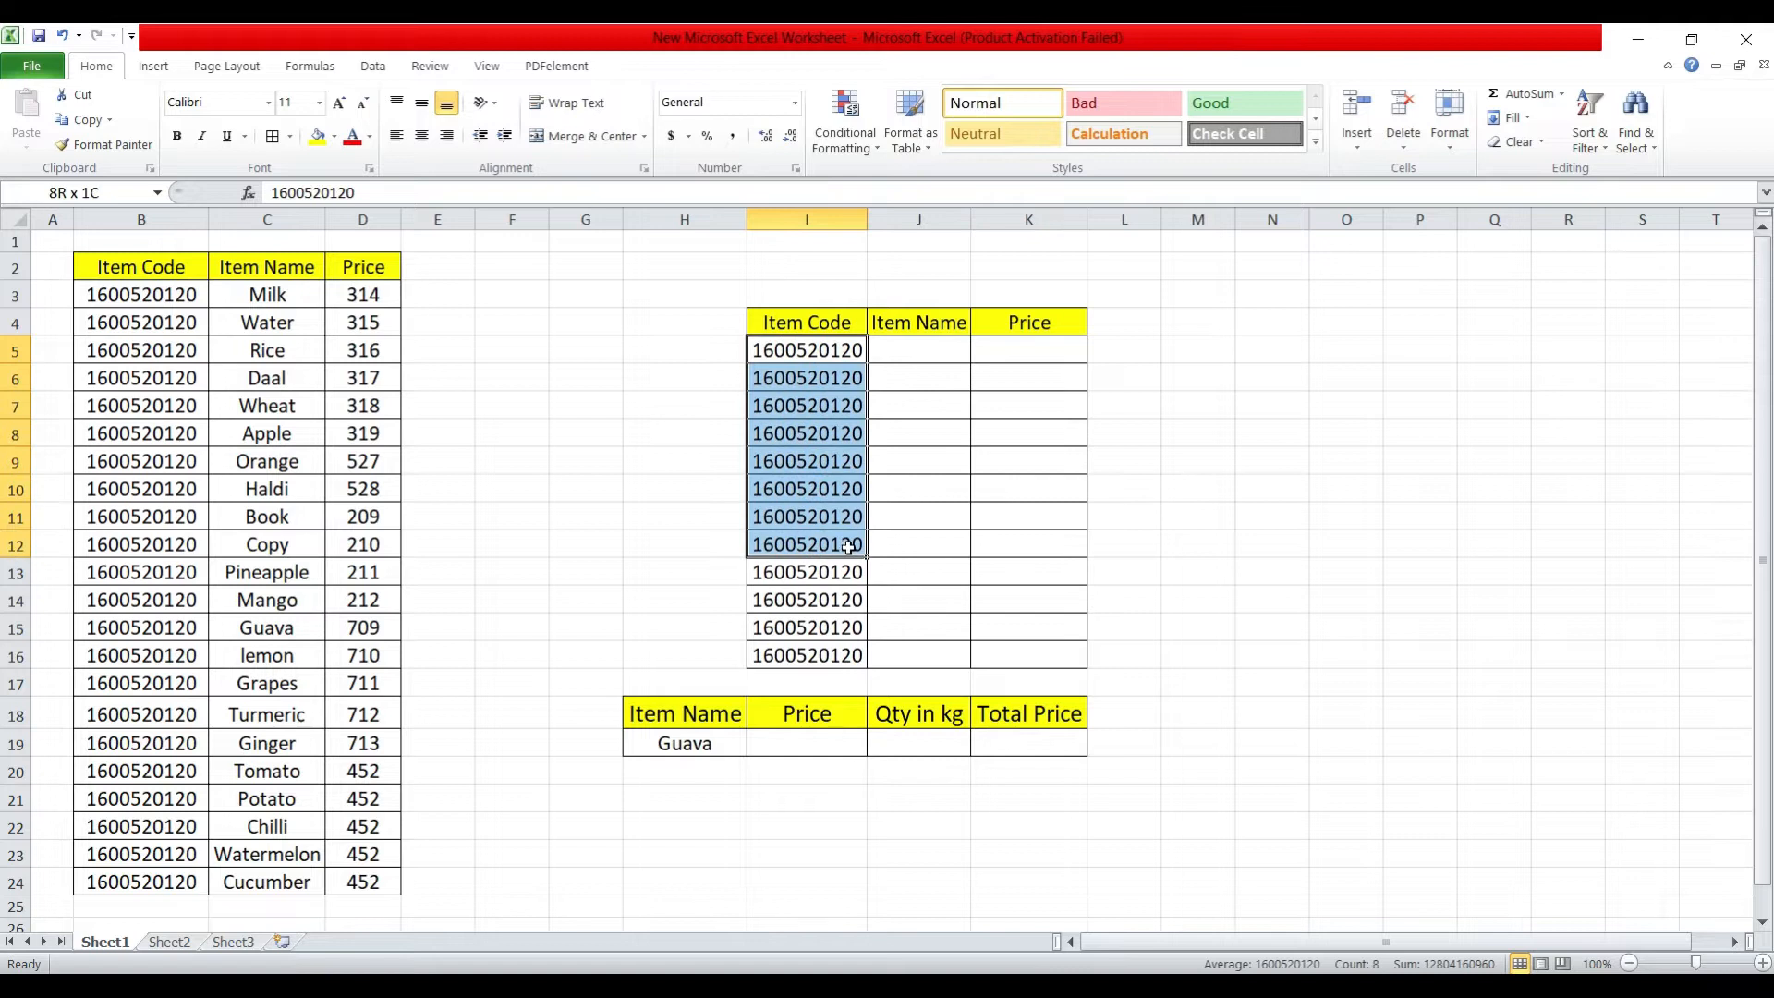
Start a VLOOKUP formula in the first Item Name cell, J5, with the item code in I5 as the lookup value.
{"action": "left_click", "coordinate": [935, 354]}
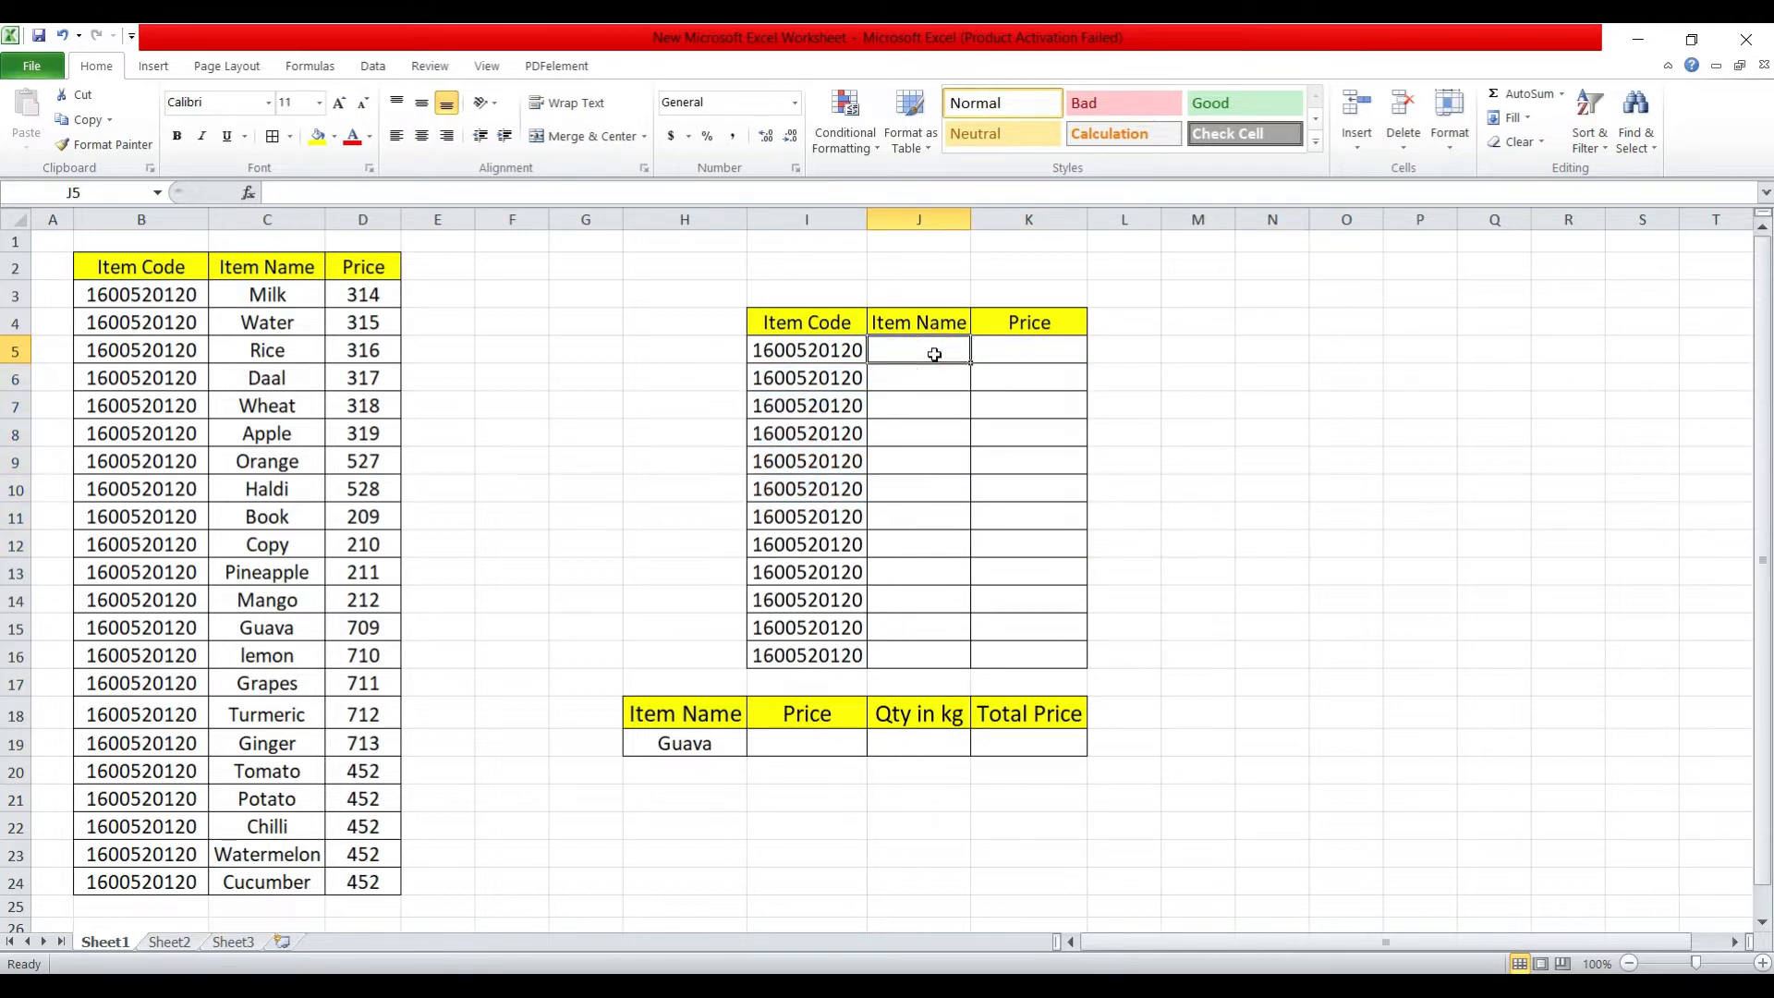
{"action": "left_click", "coordinate": [841, 350]}
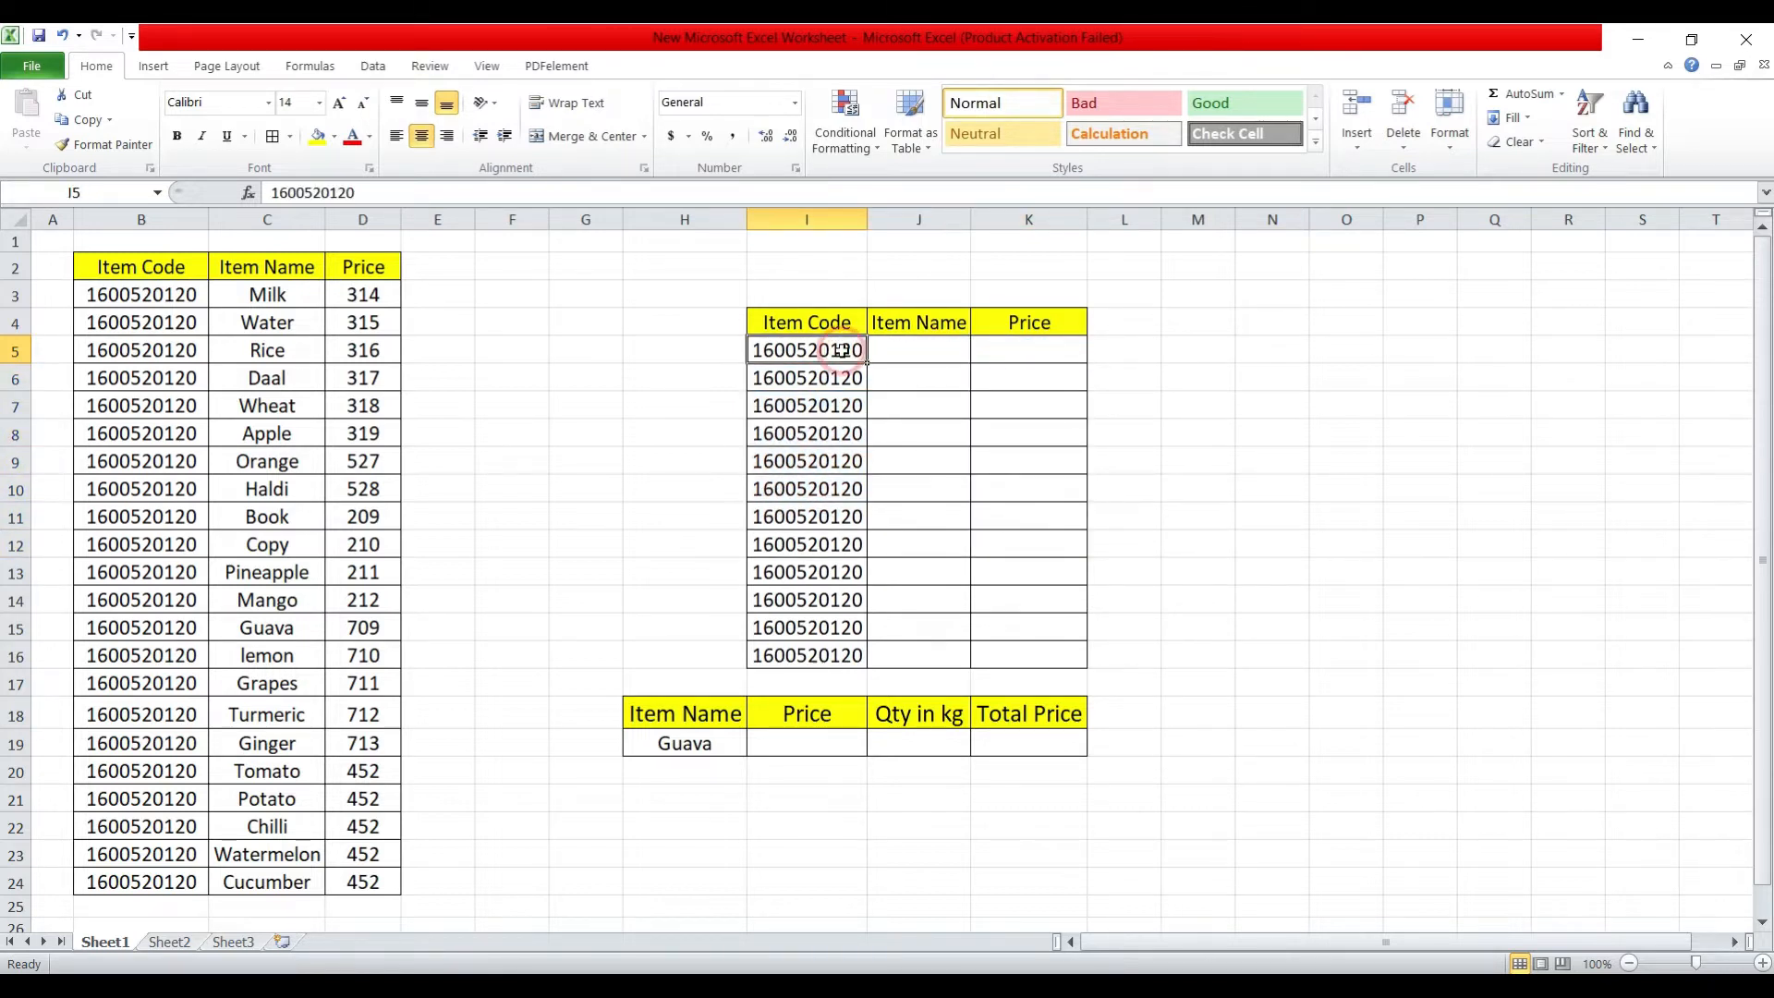
{"action": "left_click", "coordinate": [901, 351]}
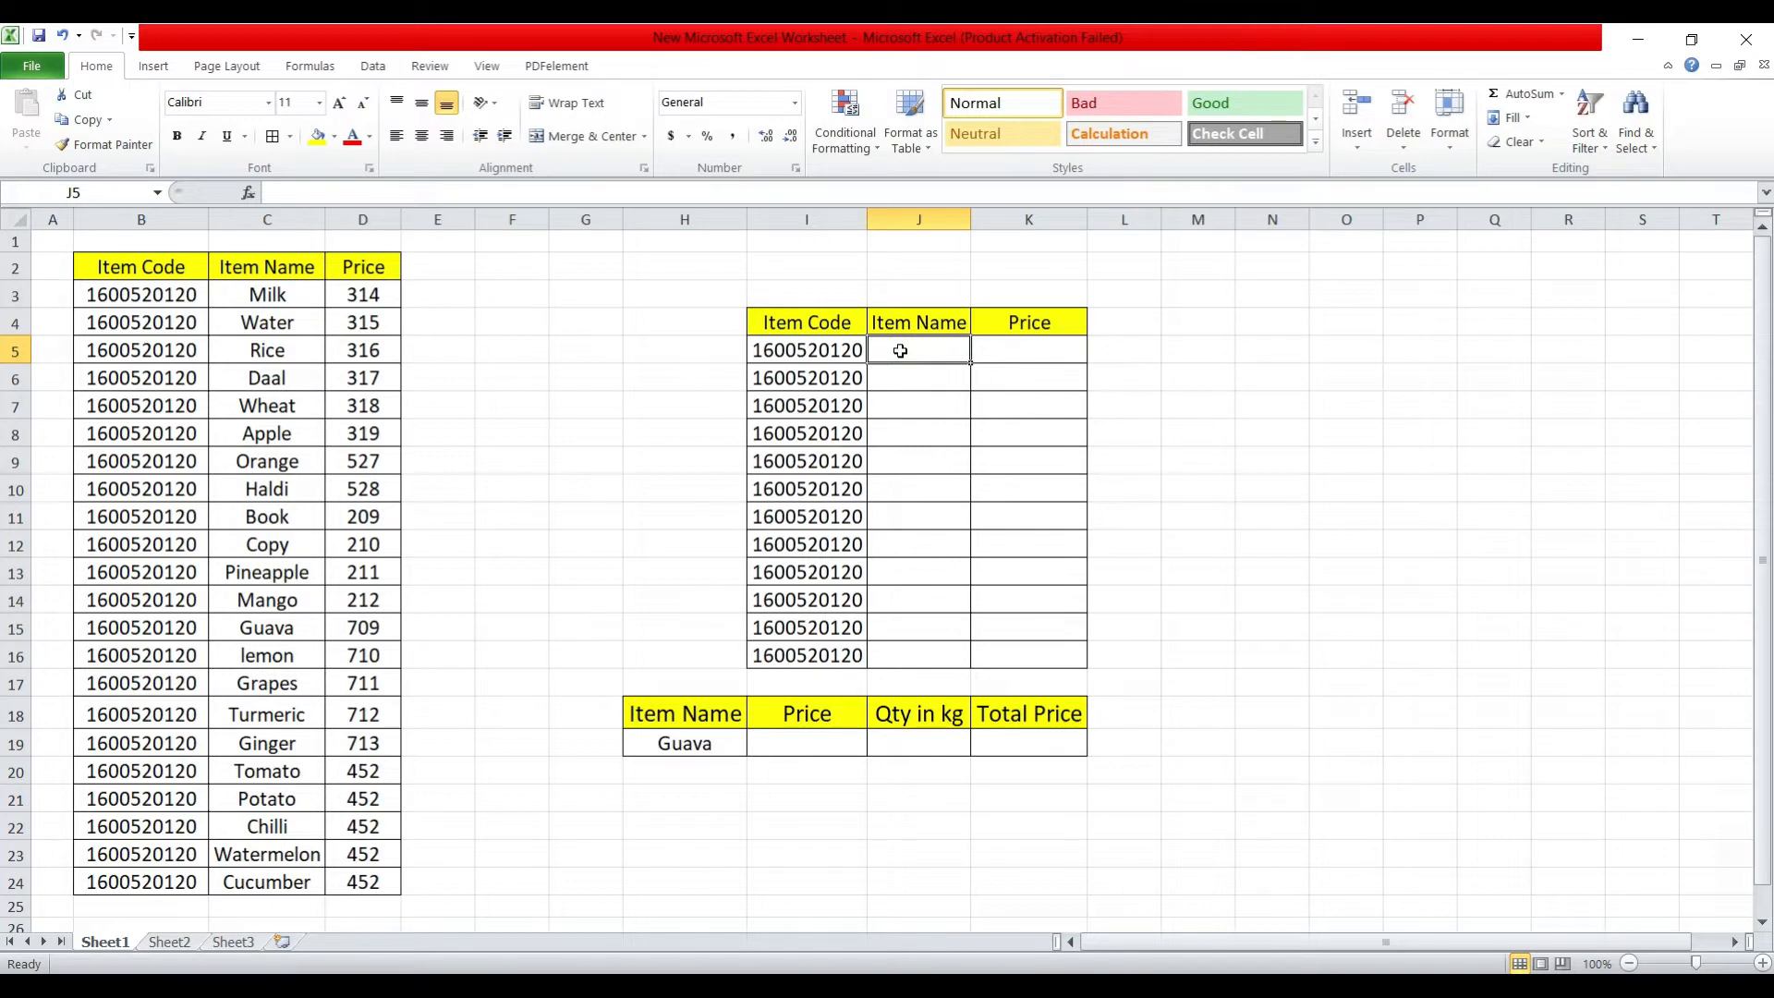
{"action": "type", "text": "="}
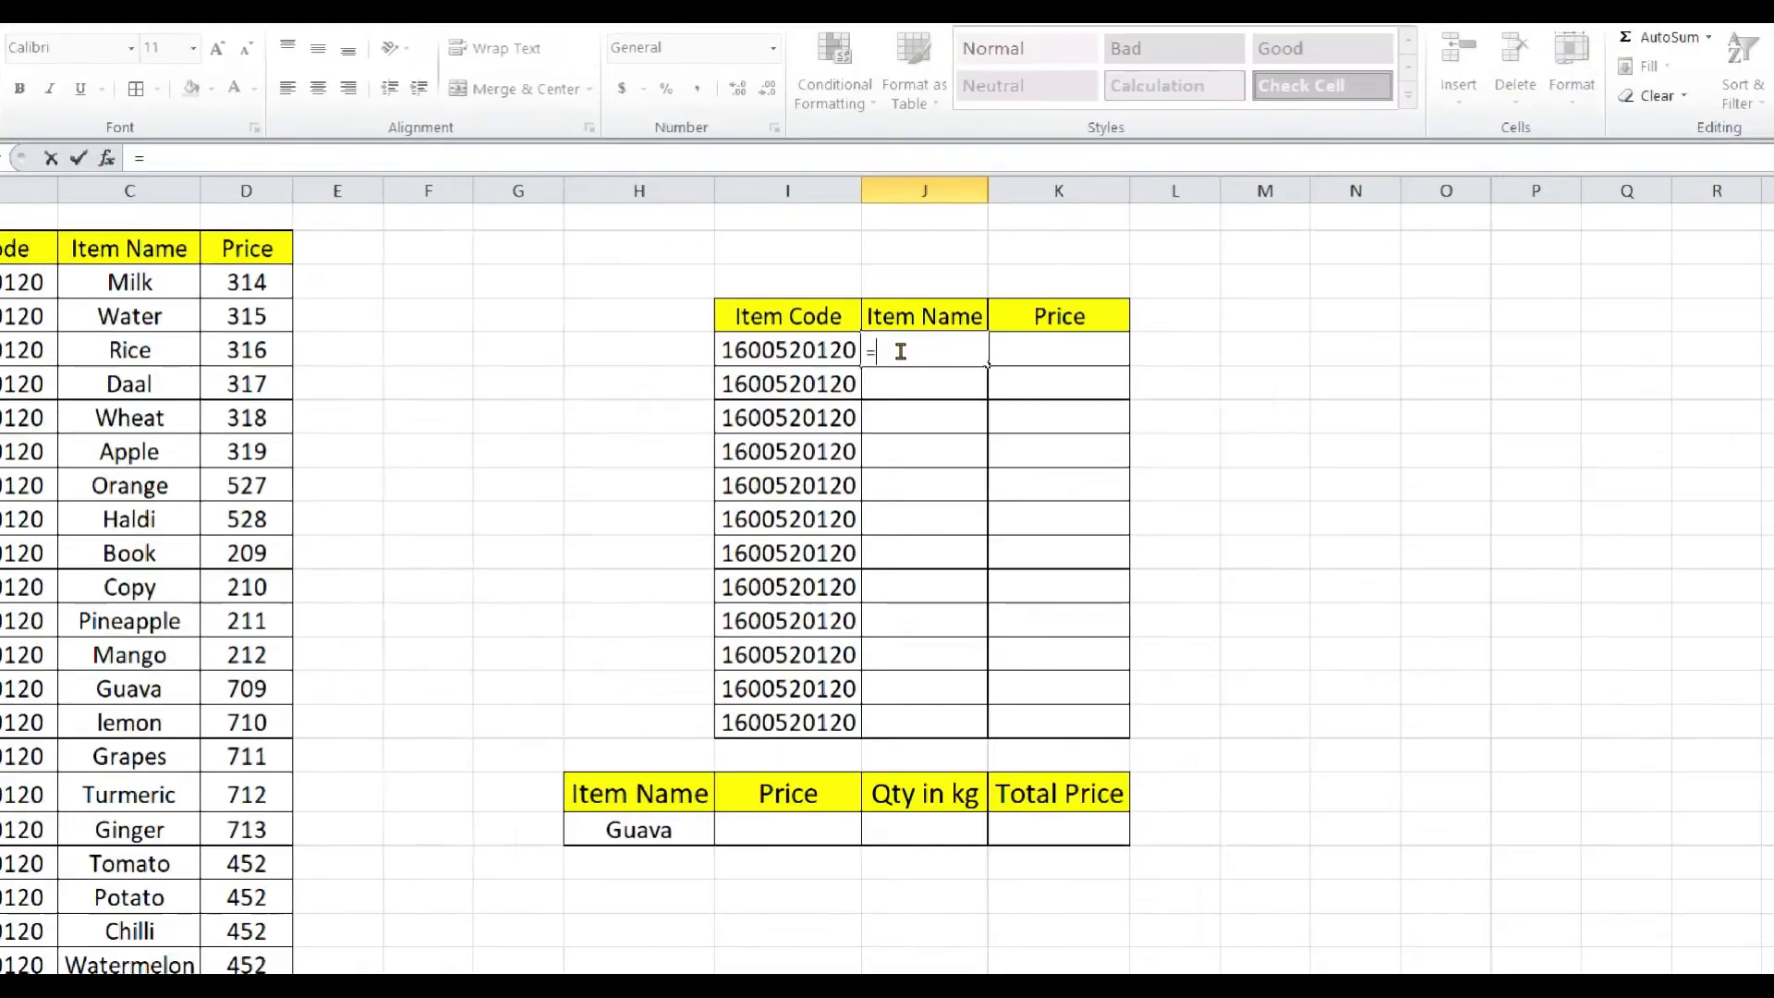
{"action": "type", "text": "vloo"}
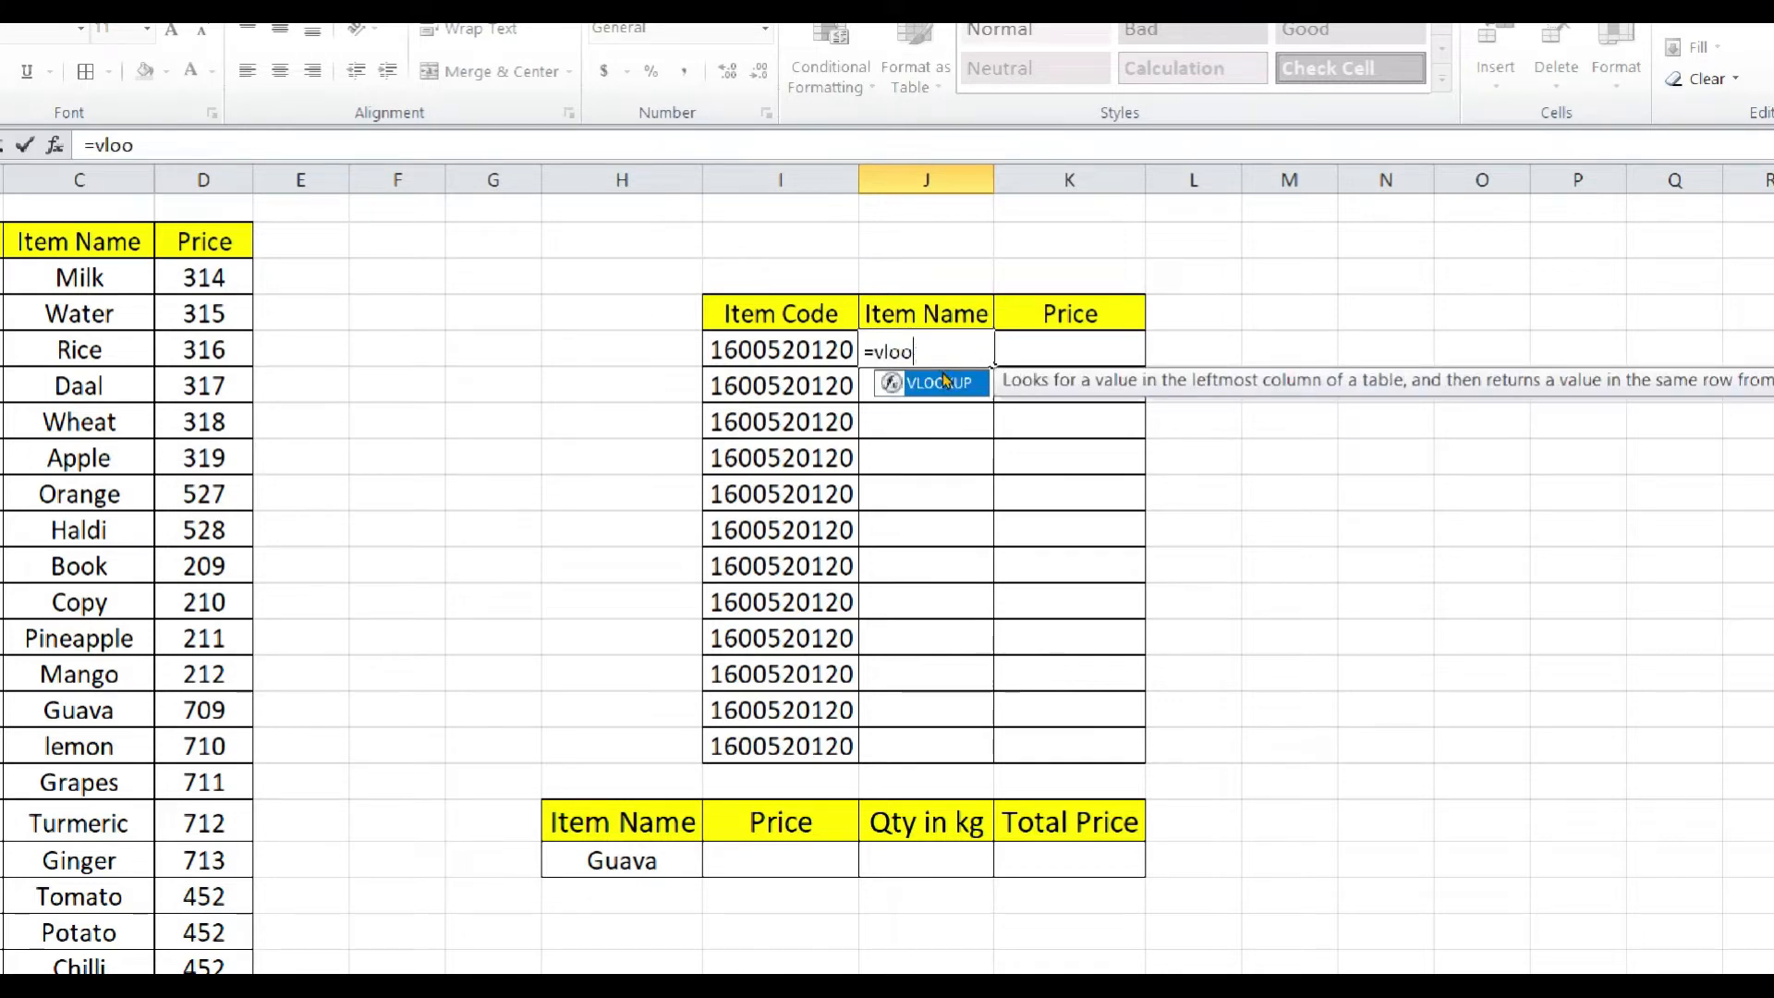
{"action": "double_click", "coordinate": [943, 383]}
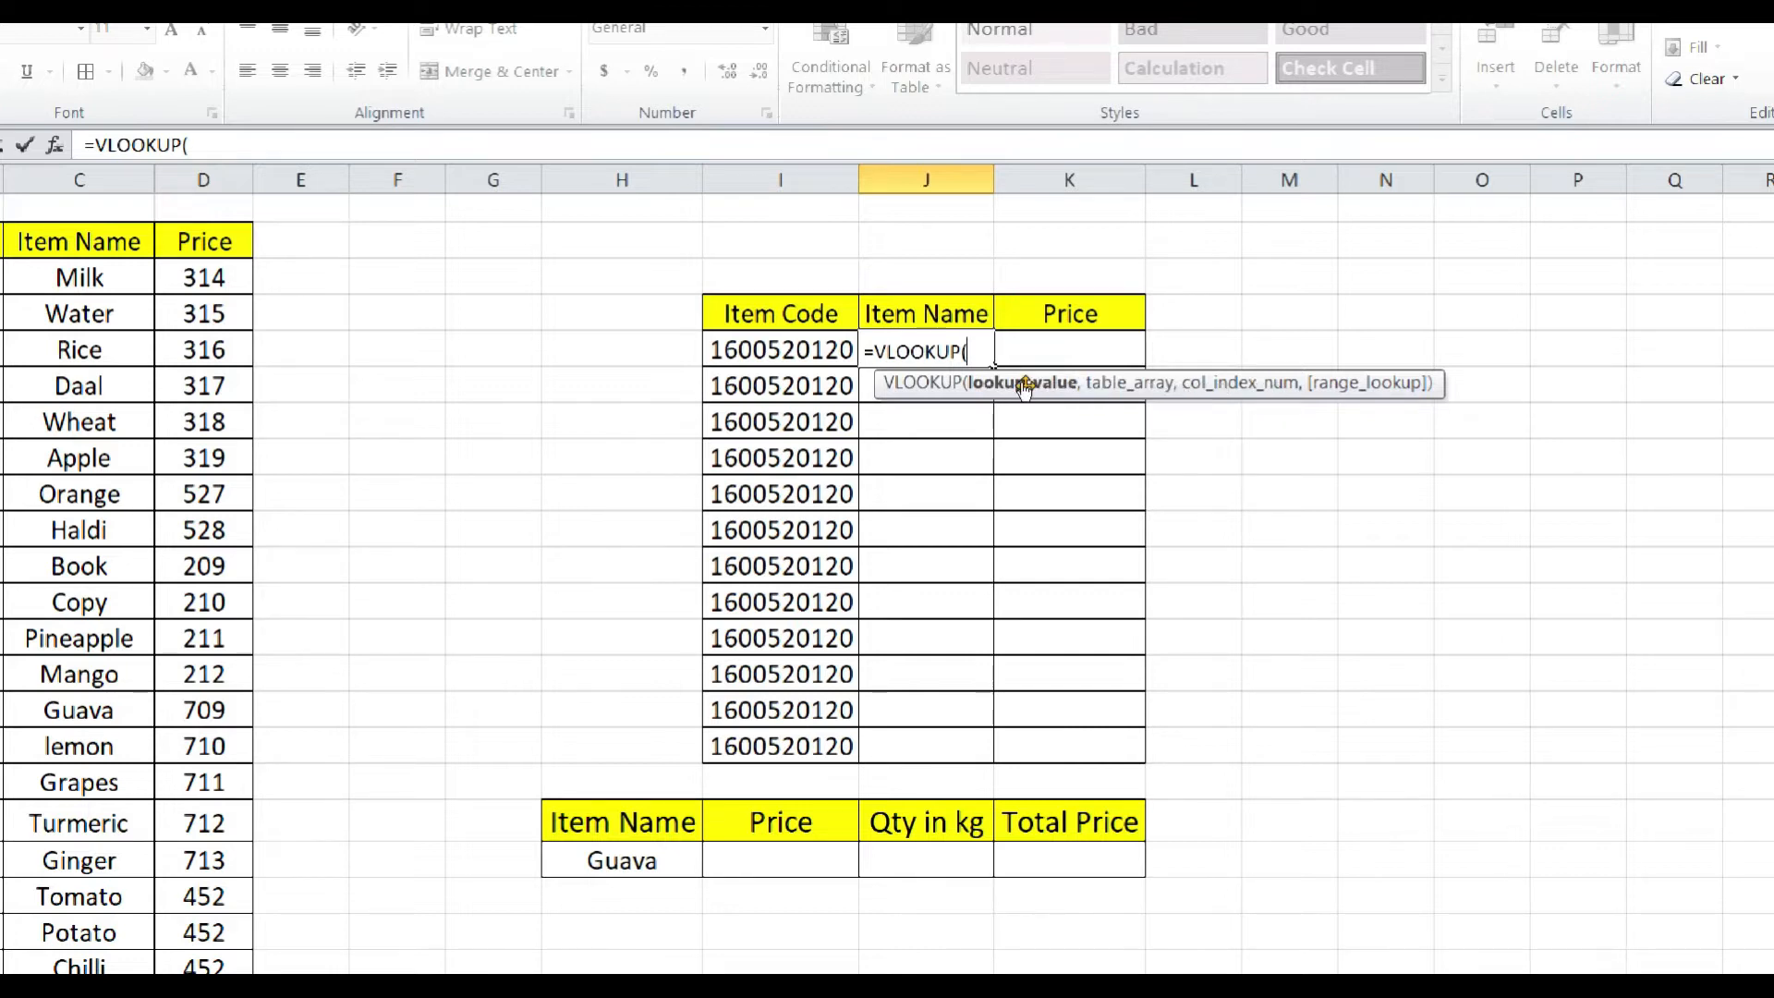
{"action": "left_click", "coordinate": [838, 350]}
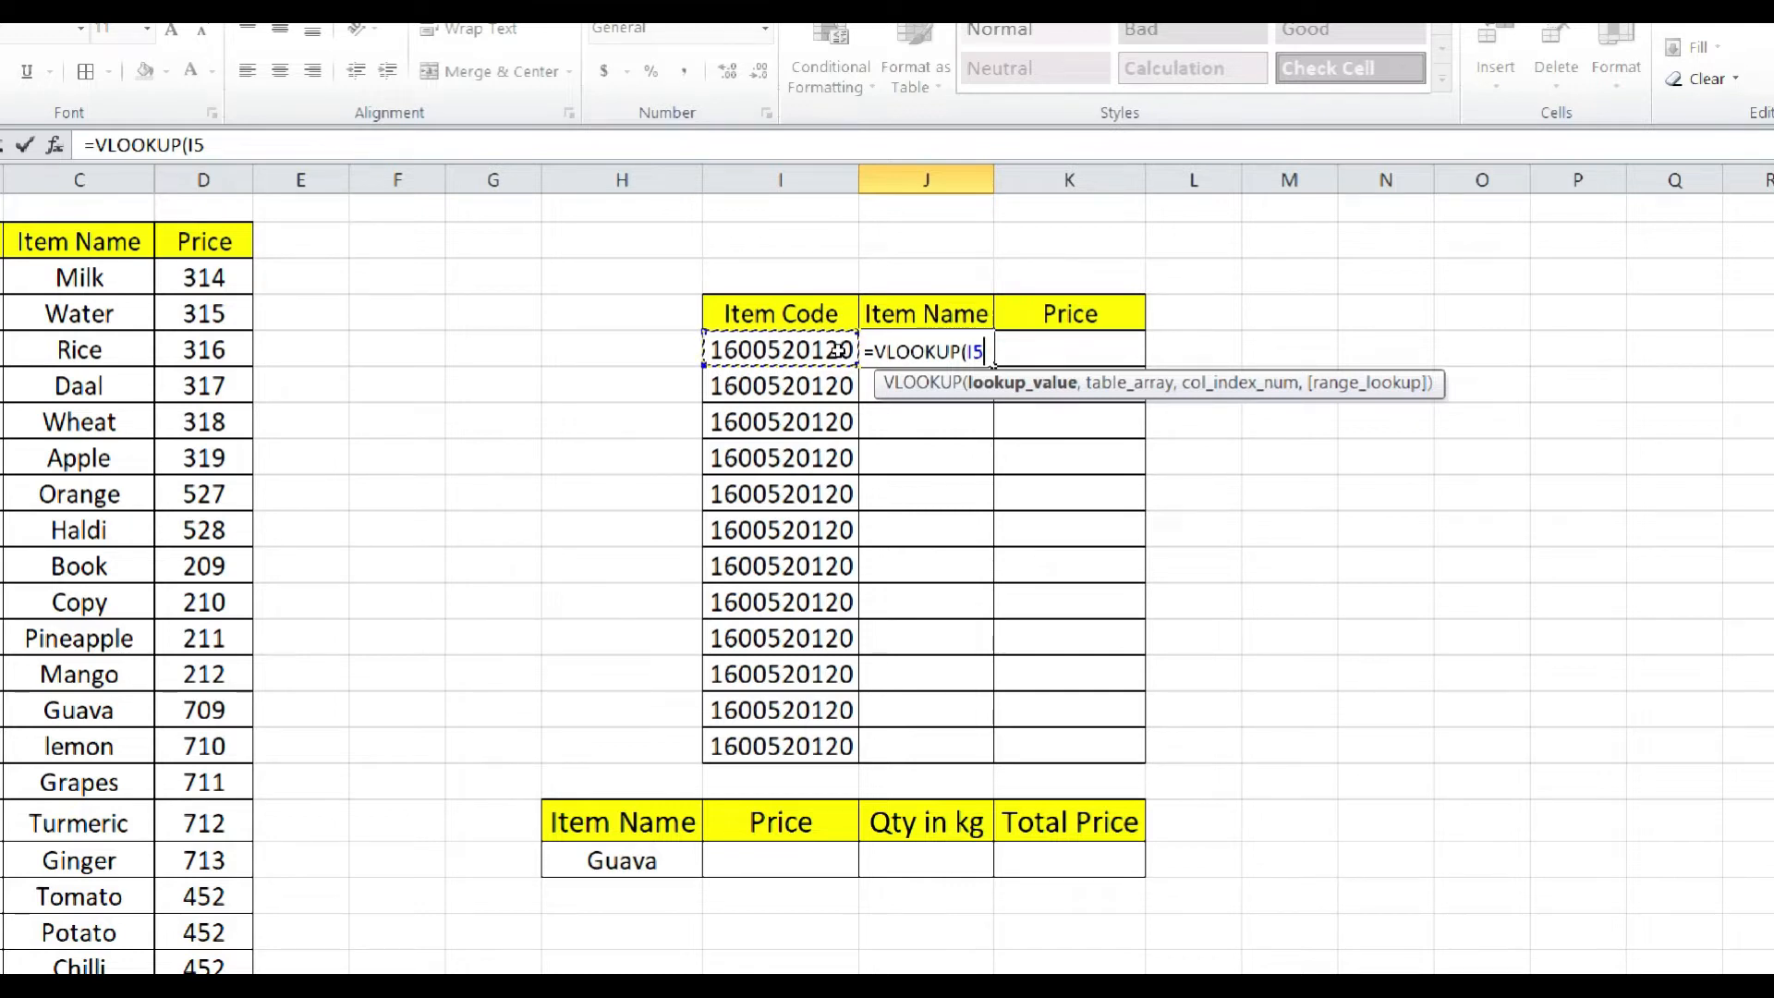
{"action": "type", "text": ","}
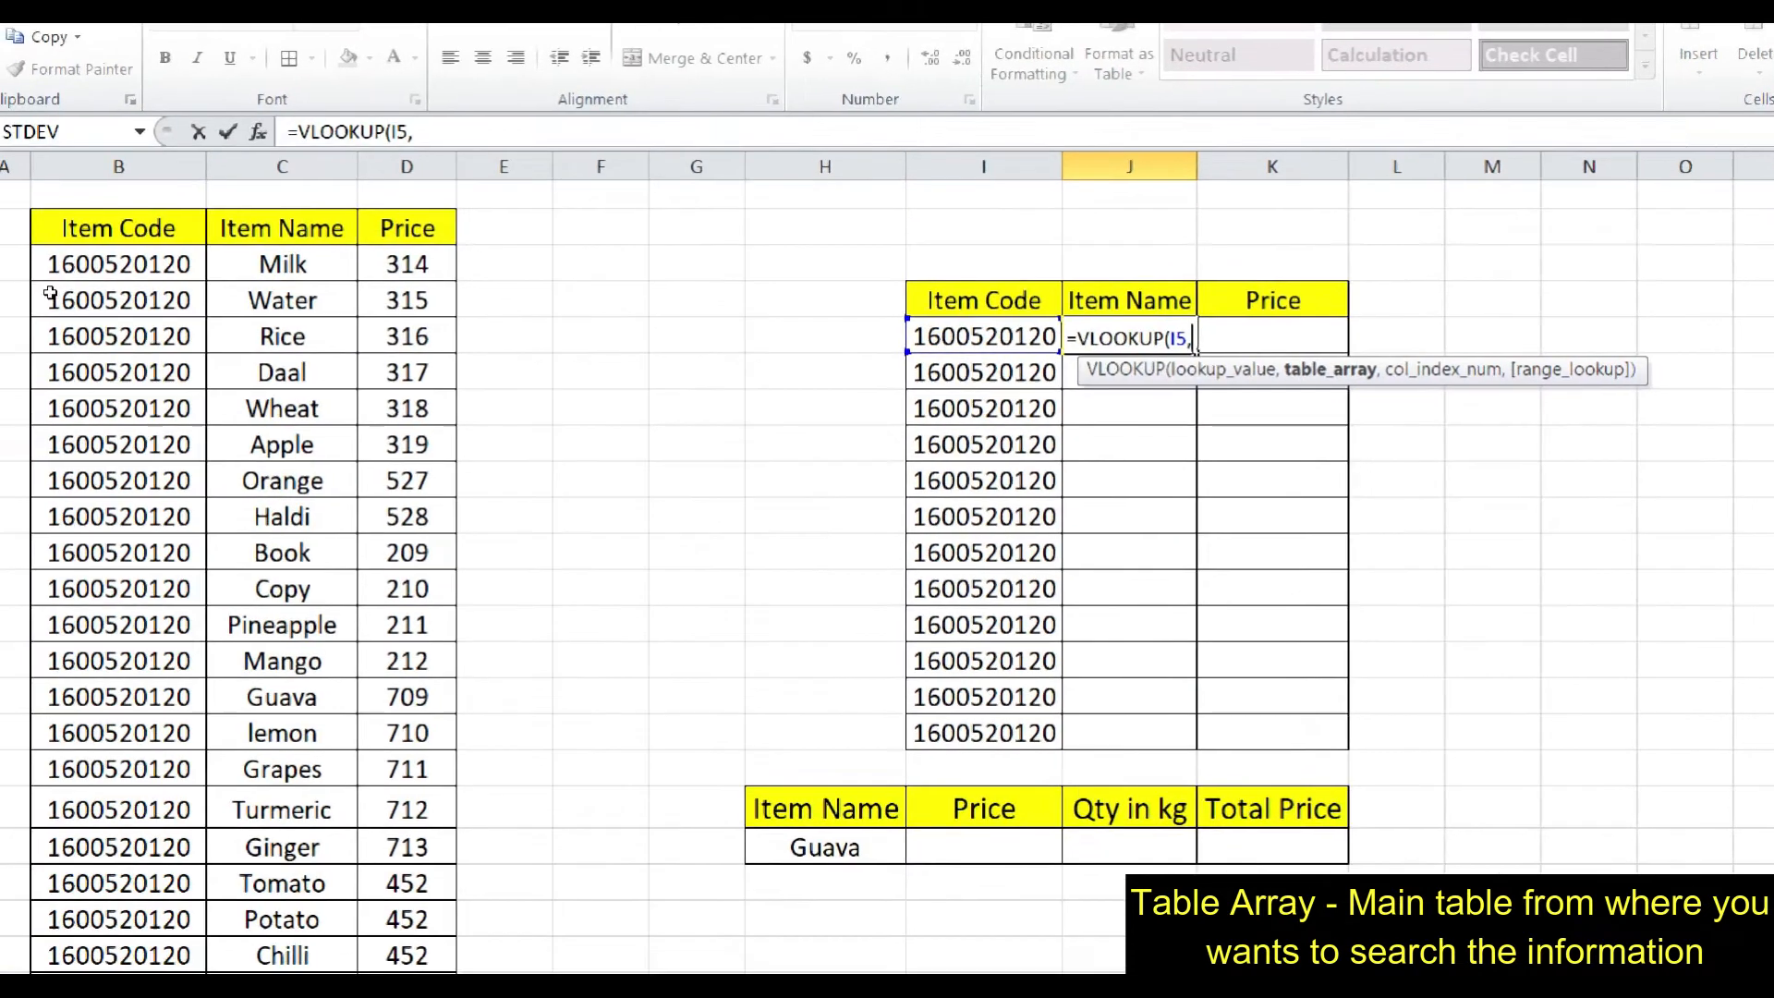
Complete the J5 formula with table array B3:D24, column index 2 and exact match 0.
{"action": "left_click", "coordinate": [107, 282]}
{"action": "left_click_drag", "start_coordinate": [173, 308], "coordinate": [363, 908]}
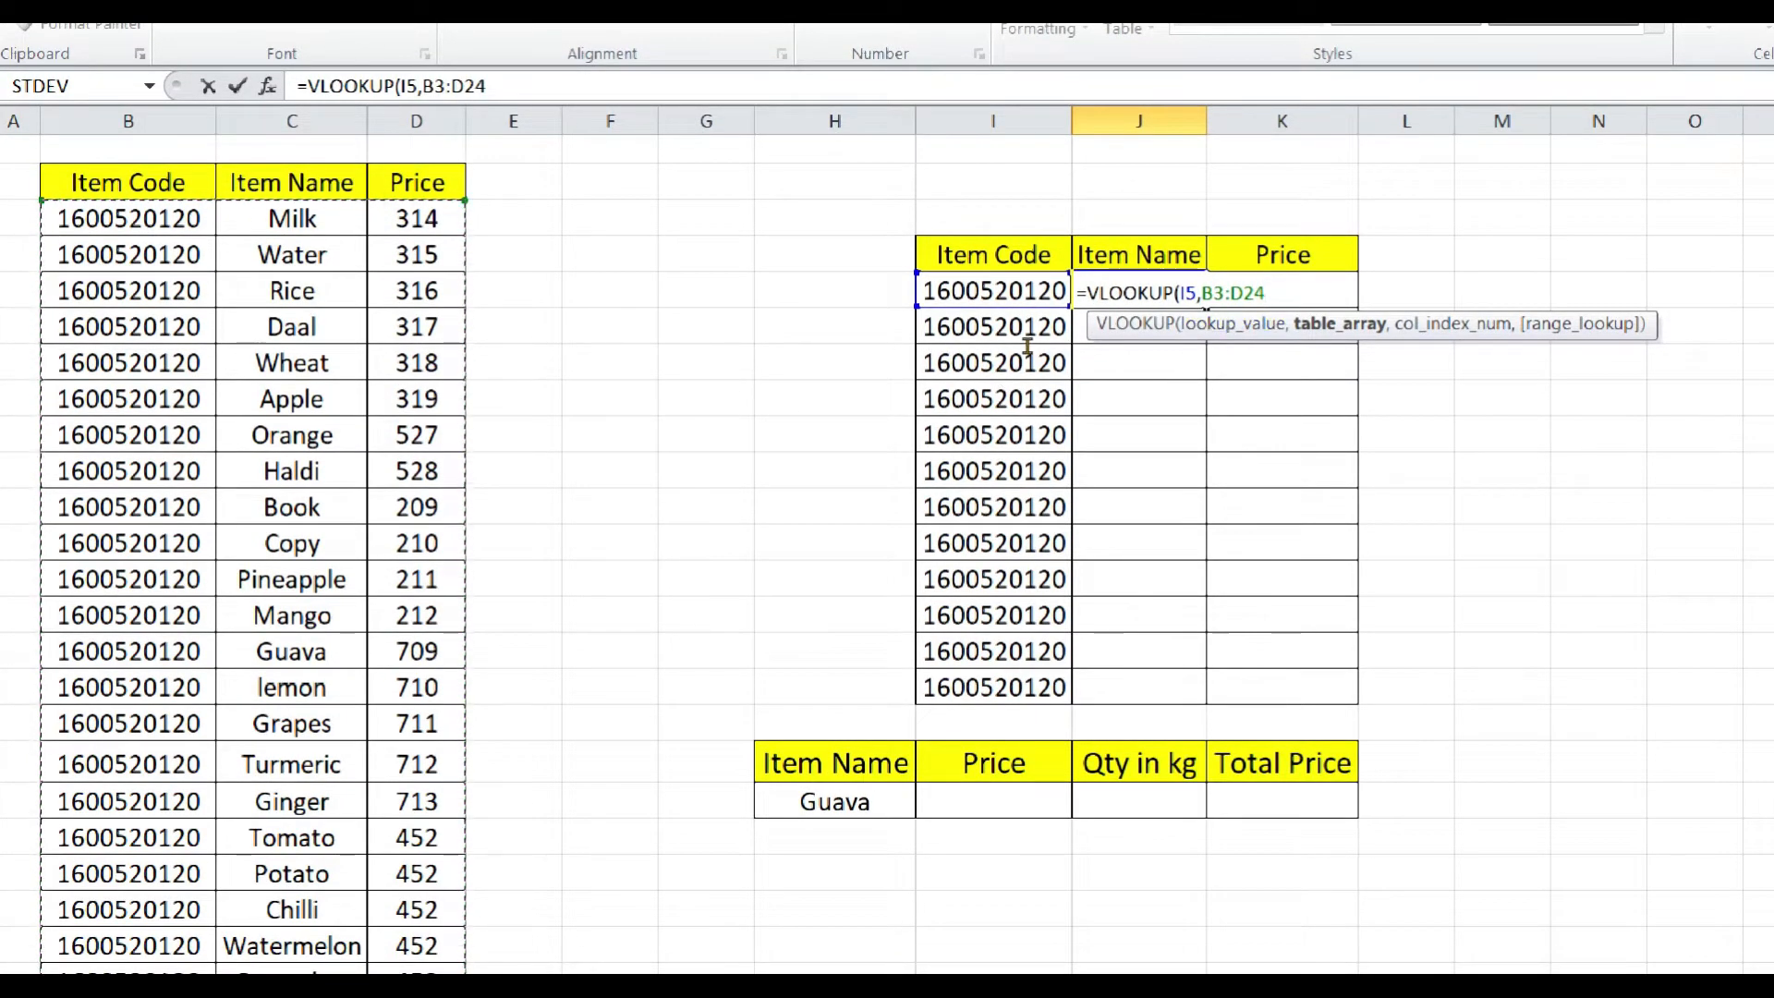
{"action": "type", "text": ","}
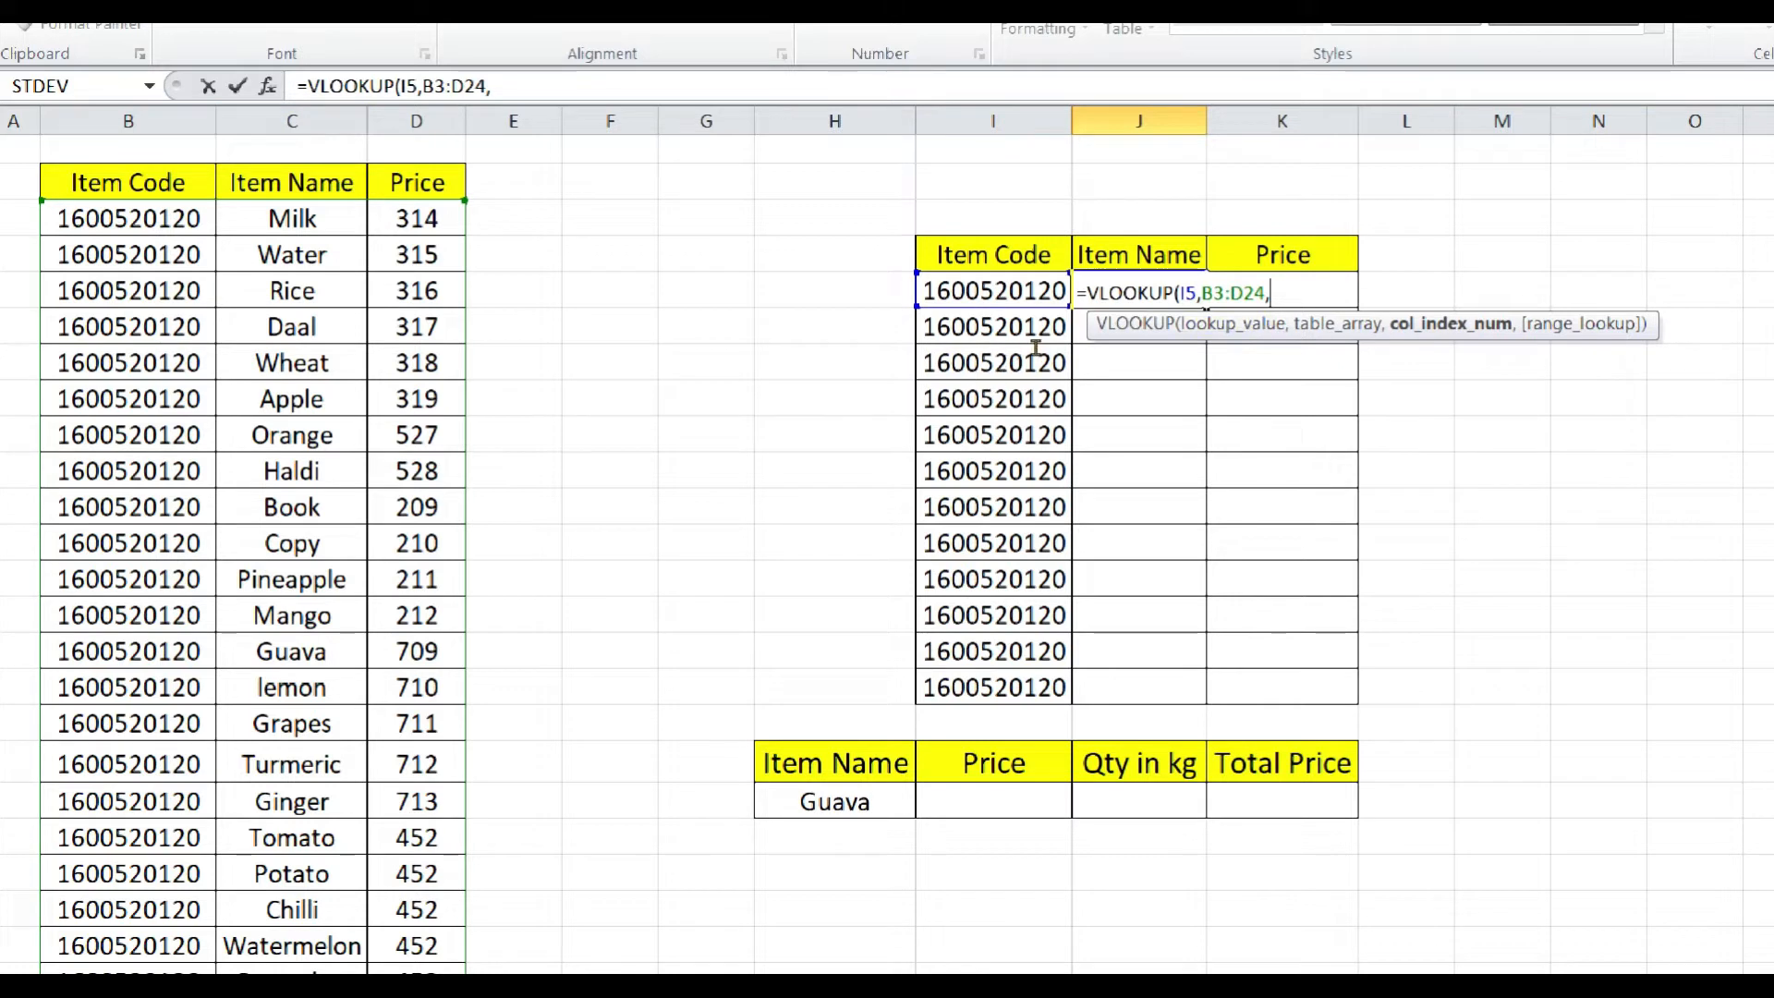
{"action": "type", "text": "2,"}
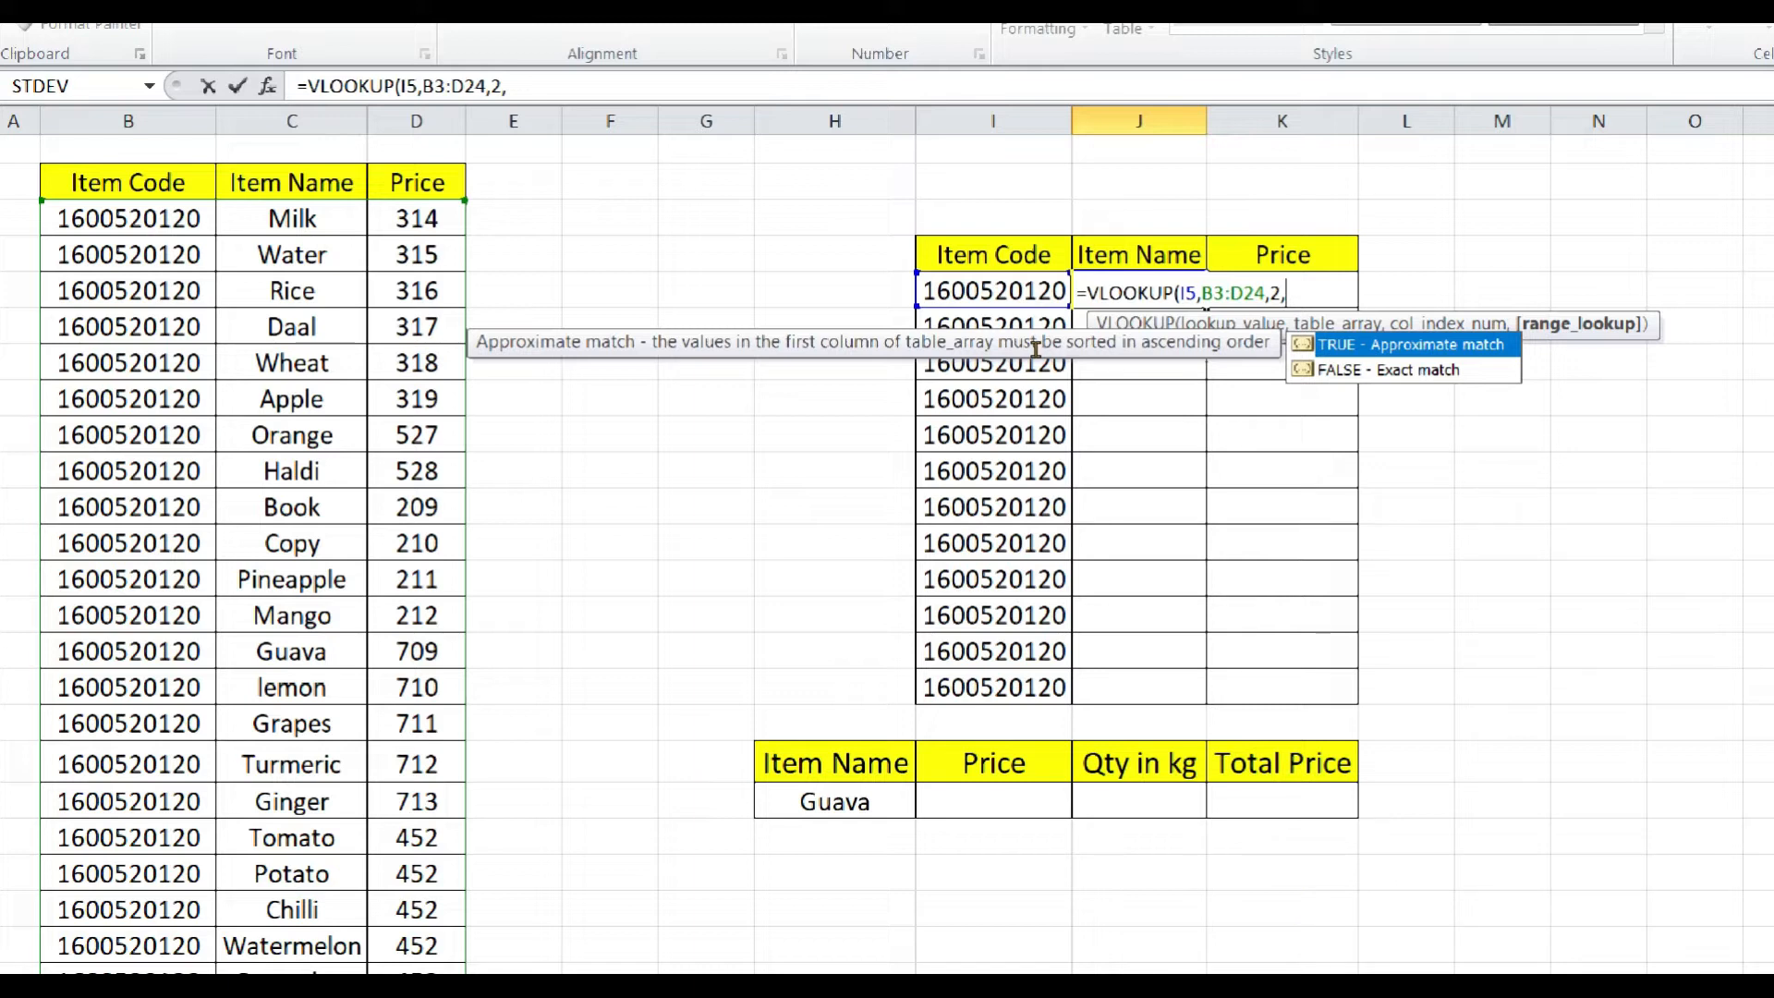
{"action": "type", "text": "0"}
{"action": "type", "text": ")"}
{"action": "key", "text": "Return"}
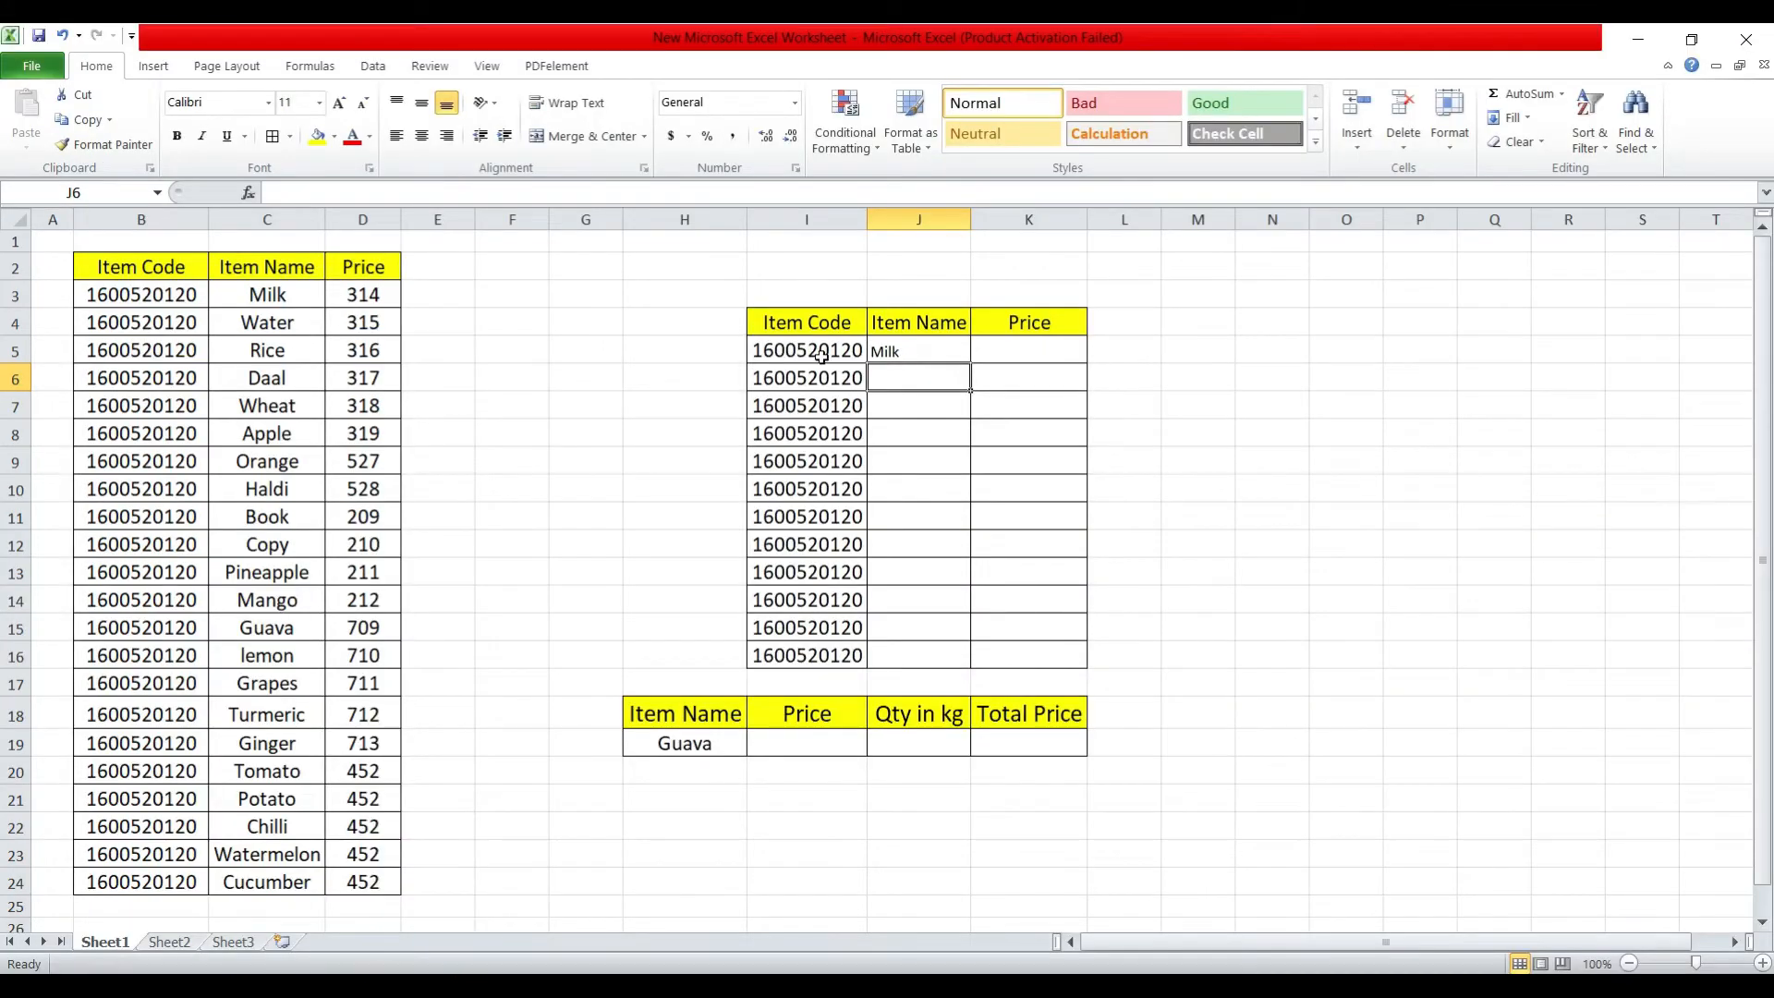
Fill the Item Name formula from J5 down through J16.
{"action": "left_click", "coordinate": [1065, 355]}
{"action": "left_click", "coordinate": [1192, 364]}
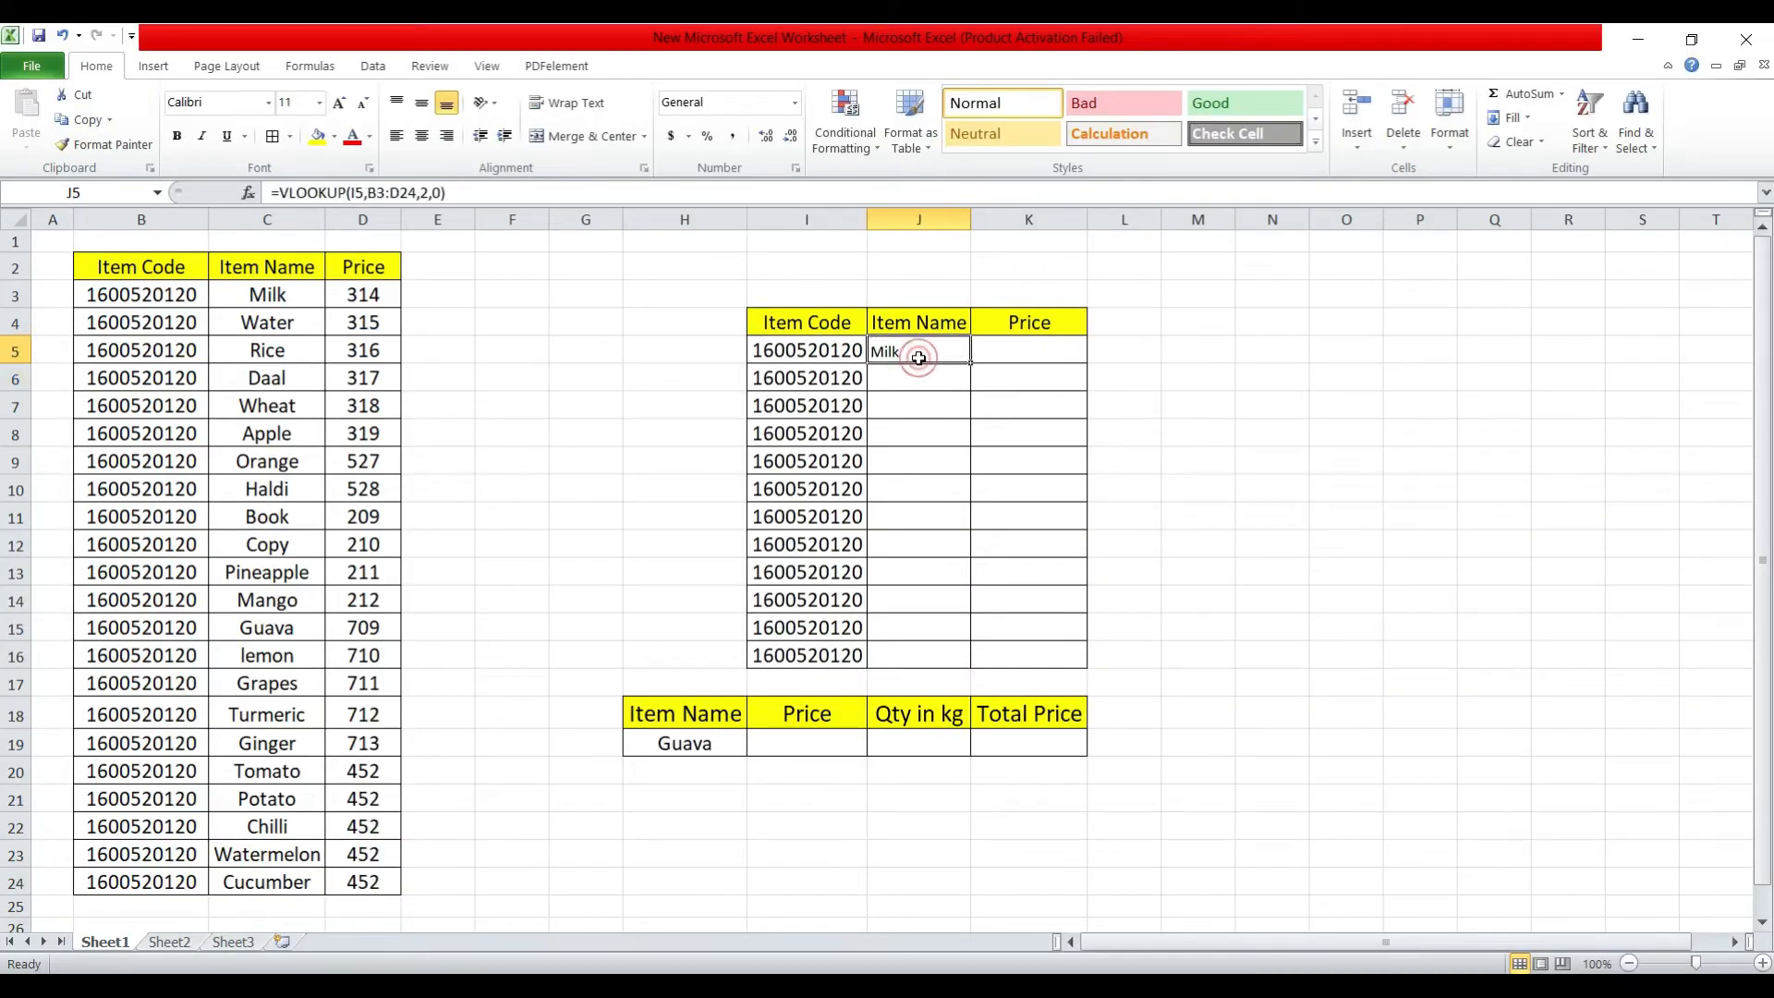
{"action": "left_click_drag", "start_coordinate": [180, 296], "coordinate": [243, 298]}
{"action": "left_click", "coordinate": [888, 351]}
{"action": "left_click_drag", "start_coordinate": [849, 348], "coordinate": [836, 656]}
{"action": "left_click", "coordinate": [938, 343]}
{"action": "left_click_drag", "start_coordinate": [971, 363], "coordinate": [974, 666]}
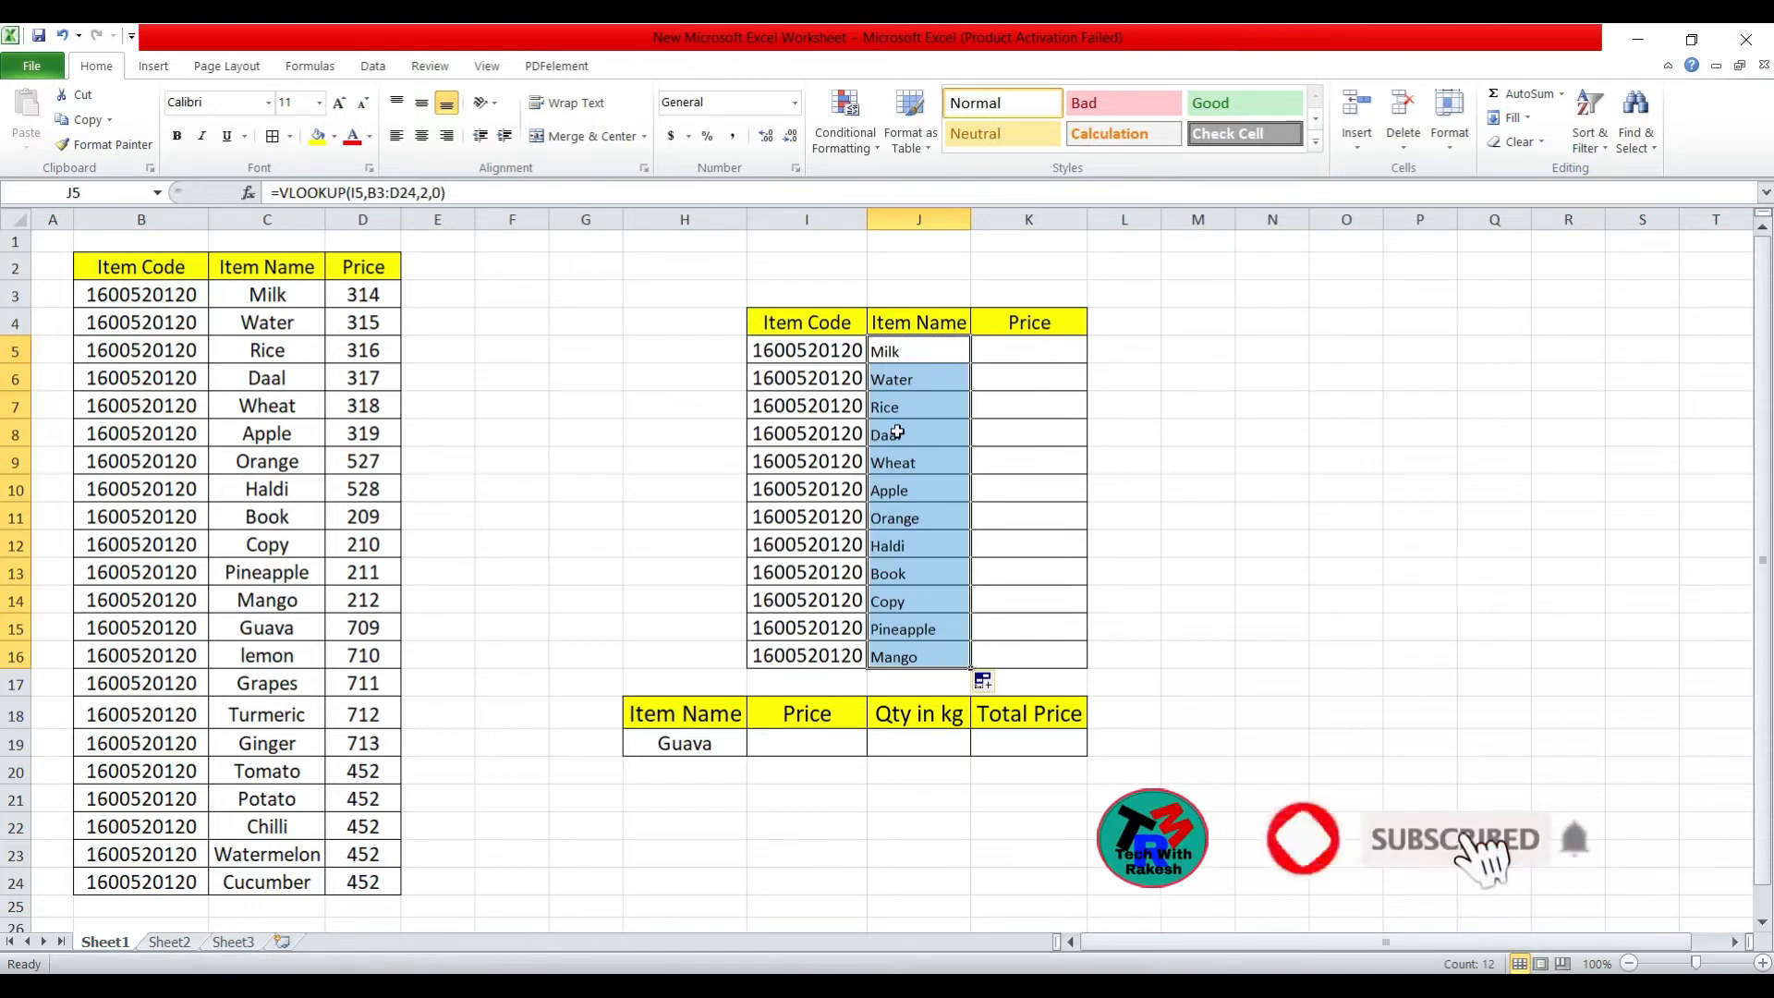
Start a VLOOKUP formula in the first Price cell, K5, with the item code in I5 as the lookup value.
{"action": "left_click_drag", "start_coordinate": [836, 349], "coordinate": [829, 649]}
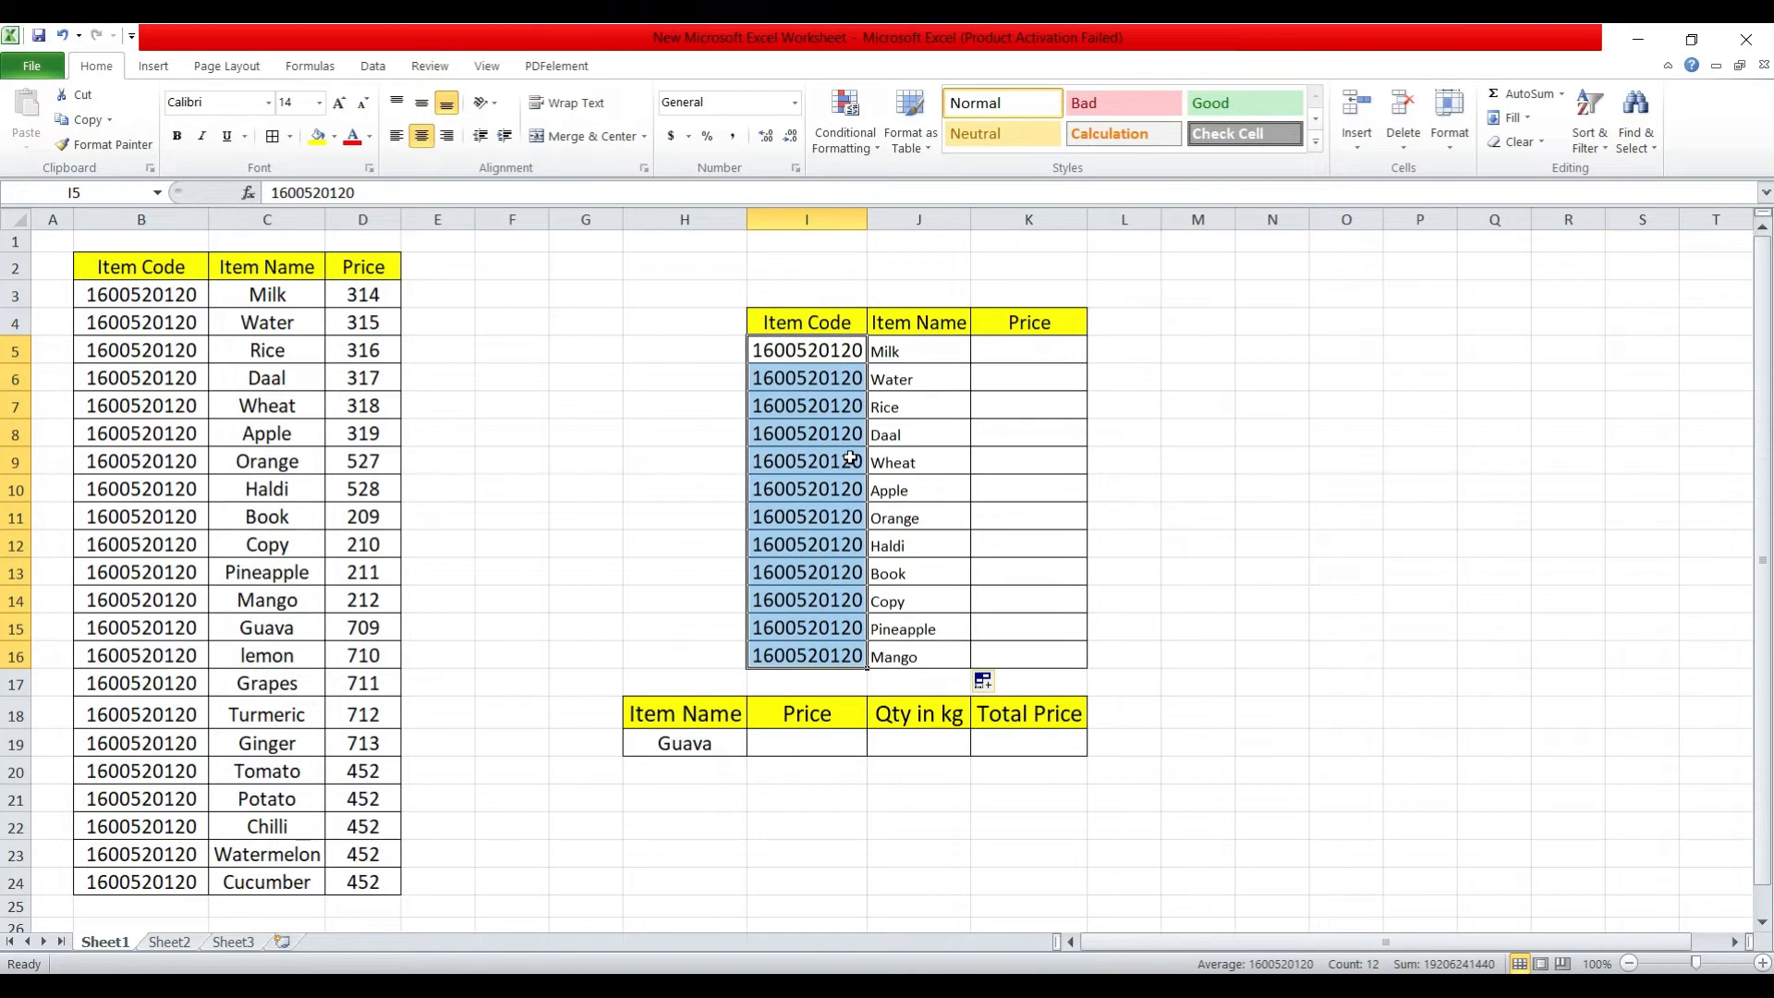
{"action": "left_click", "coordinate": [1005, 356]}
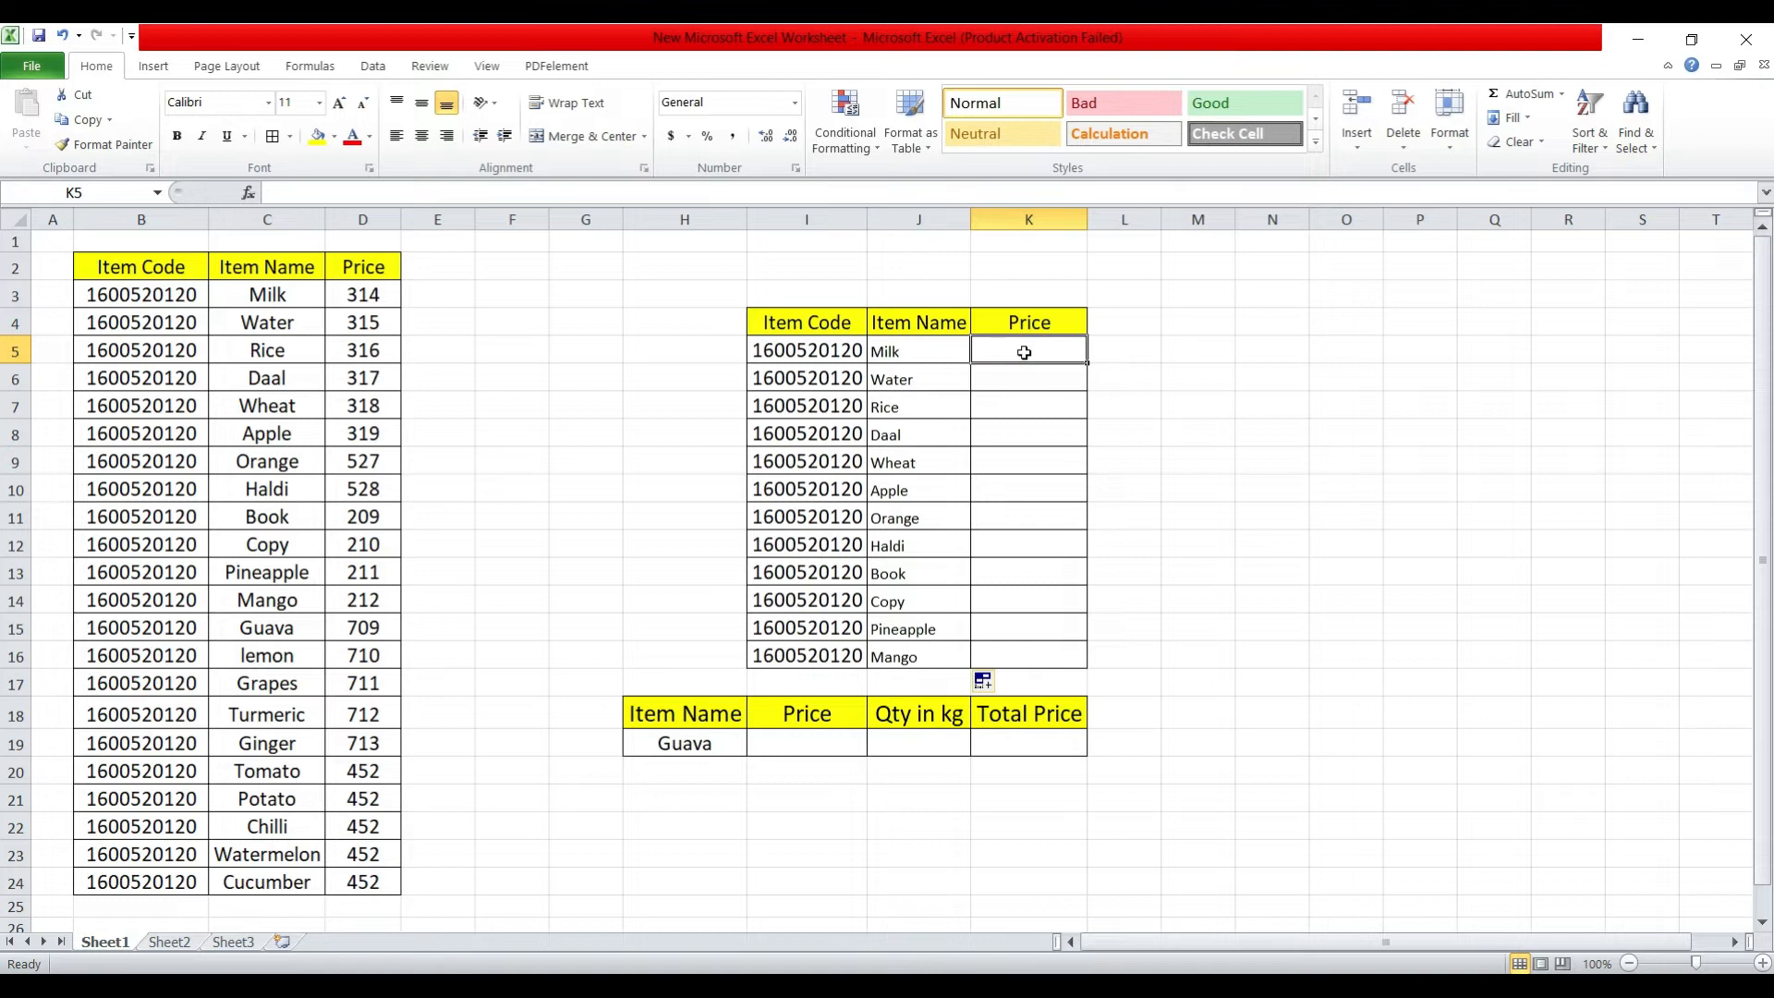
{"action": "type", "text": "="}
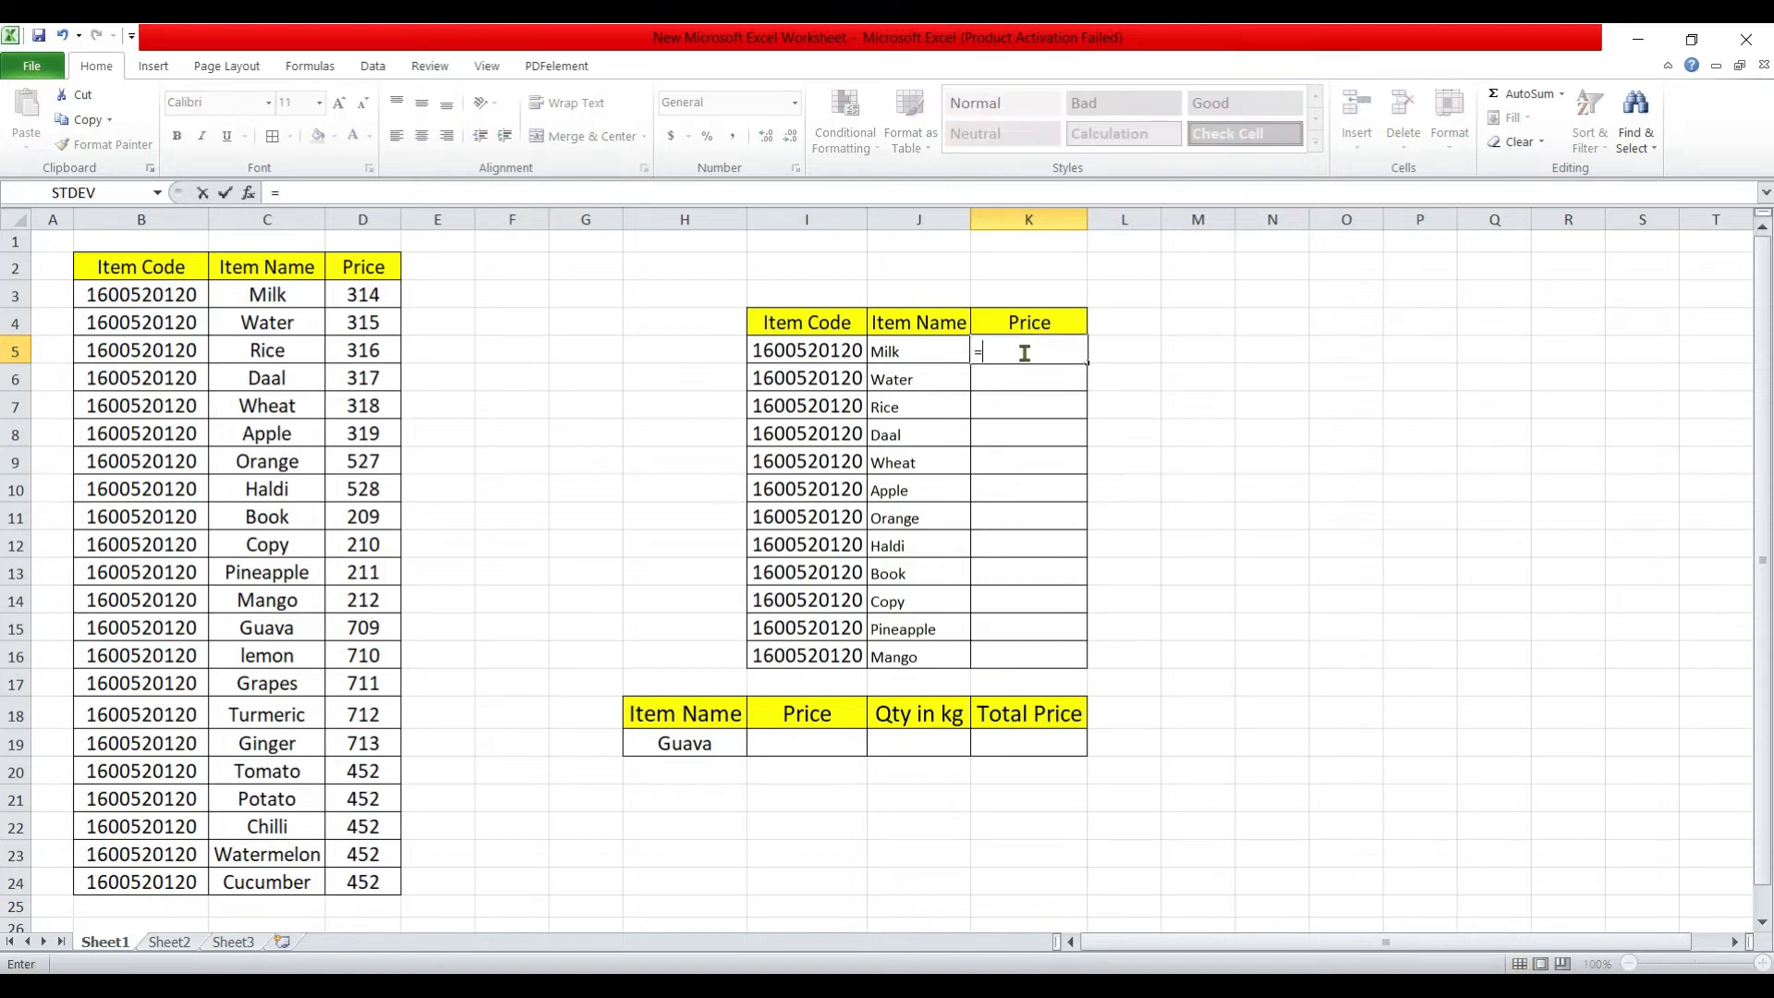
{"action": "type", "text": "vlook"}
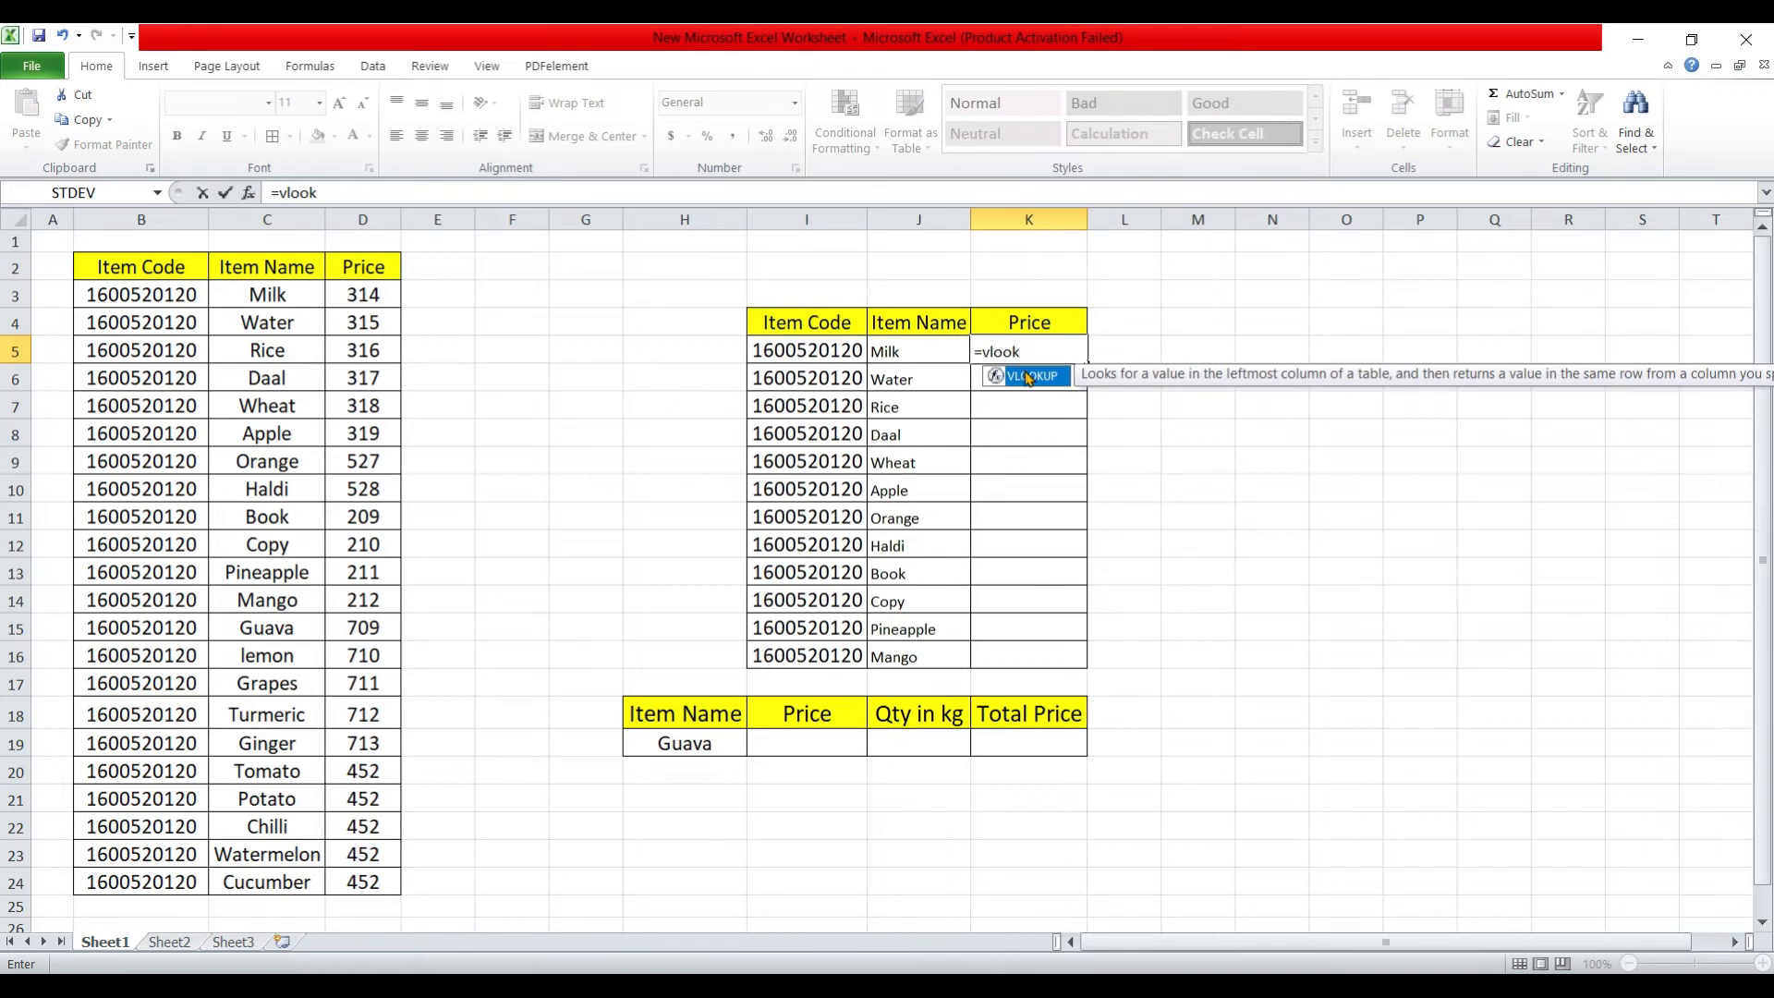
{"action": "double_click", "coordinate": [1027, 377]}
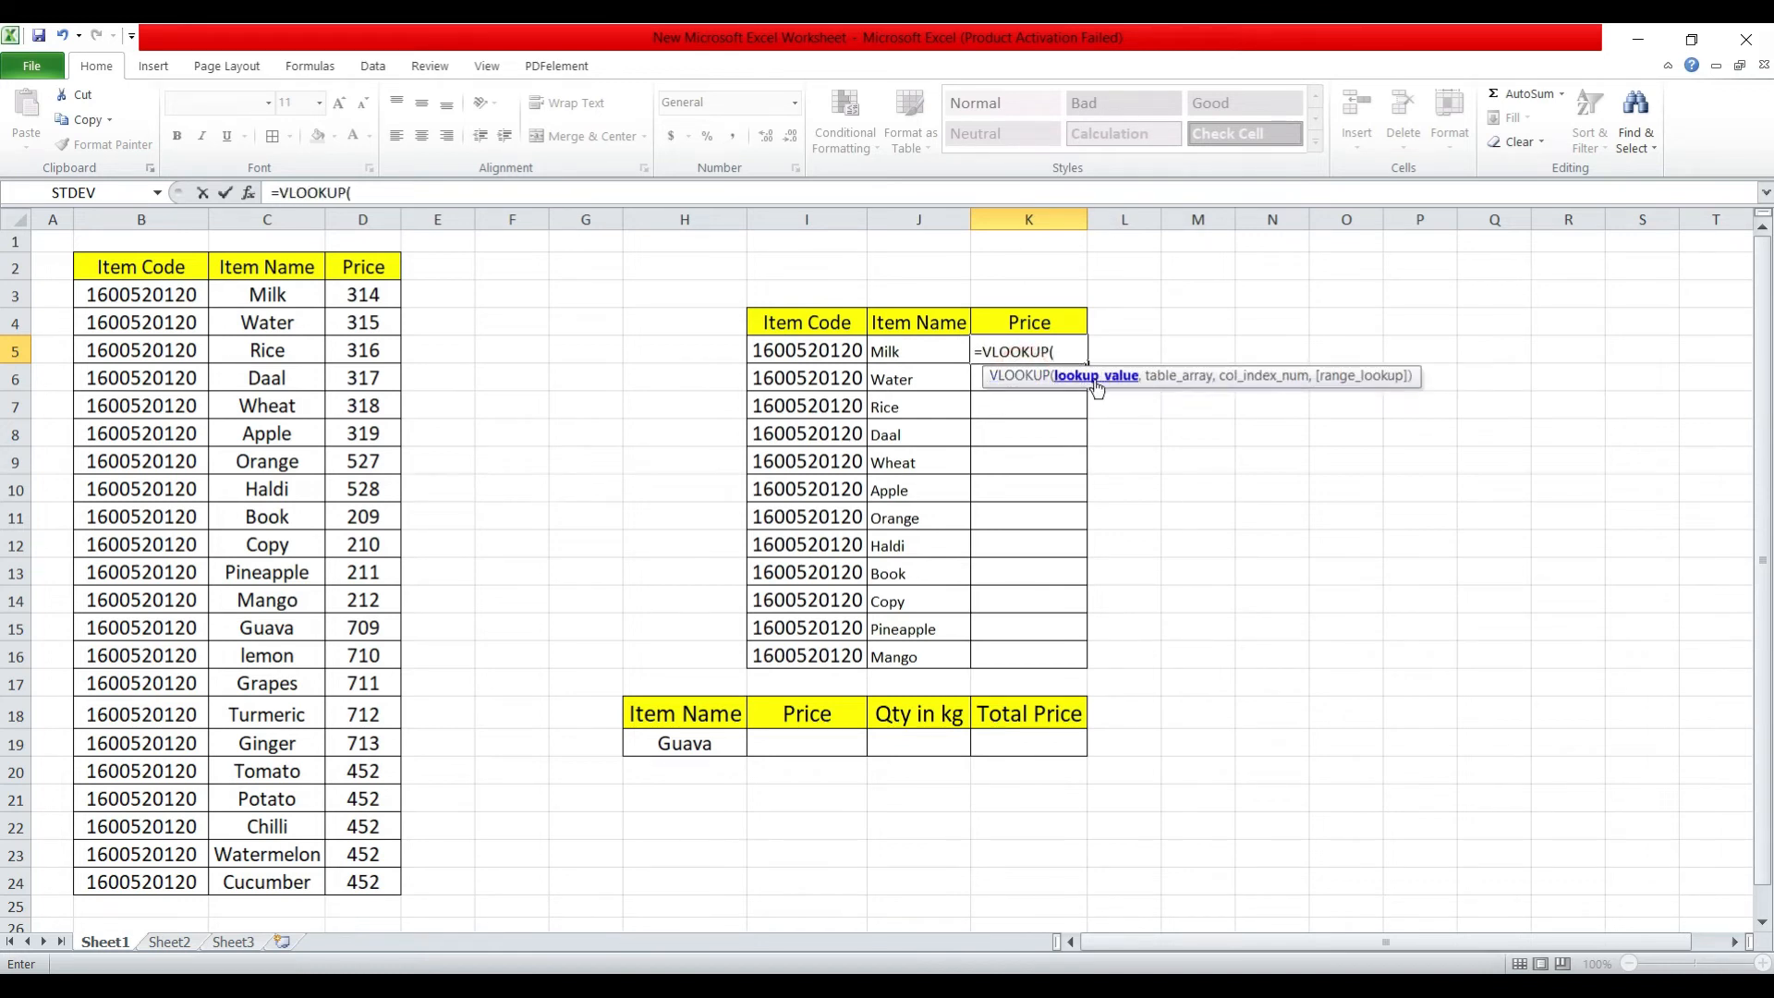
{"action": "left_click", "coordinate": [837, 352]}
{"action": "type", "text": ","}
Complete the K5 formula with table array B3:D24, column index 3 and exact match 0, and fill it down through K16.
{"action": "left_click_drag", "start_coordinate": [171, 296], "coordinate": [383, 882]}
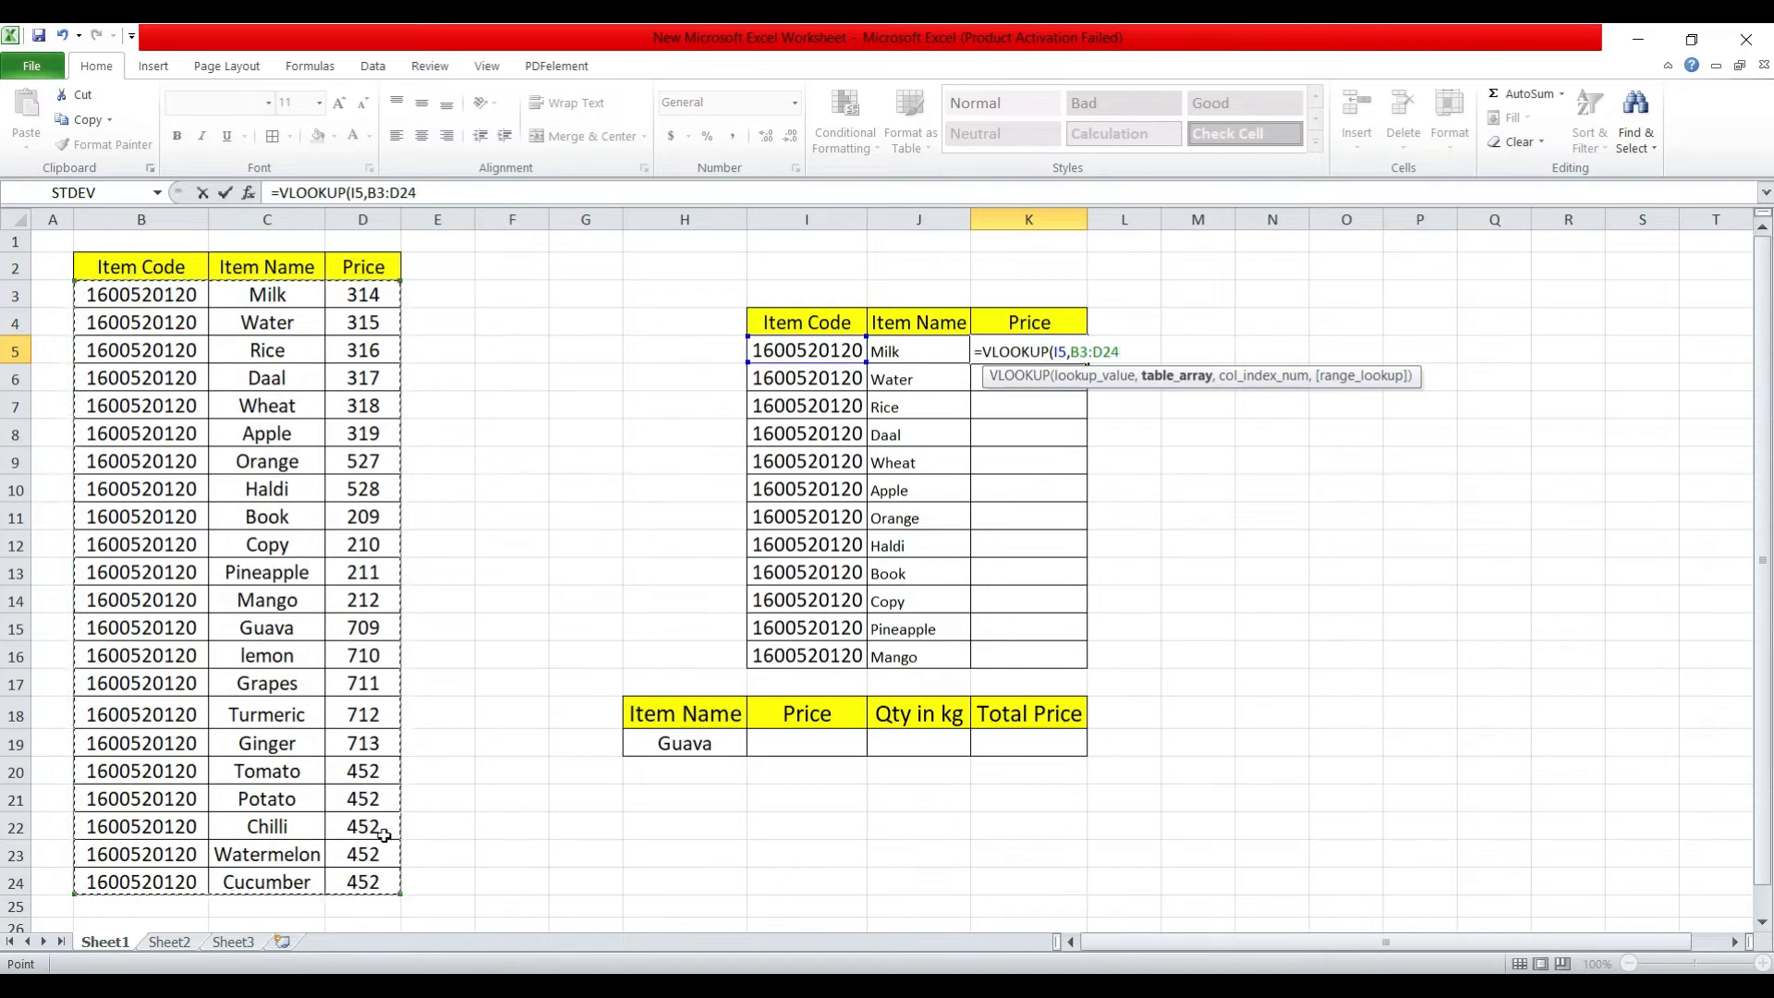
{"action": "type", "text": ","}
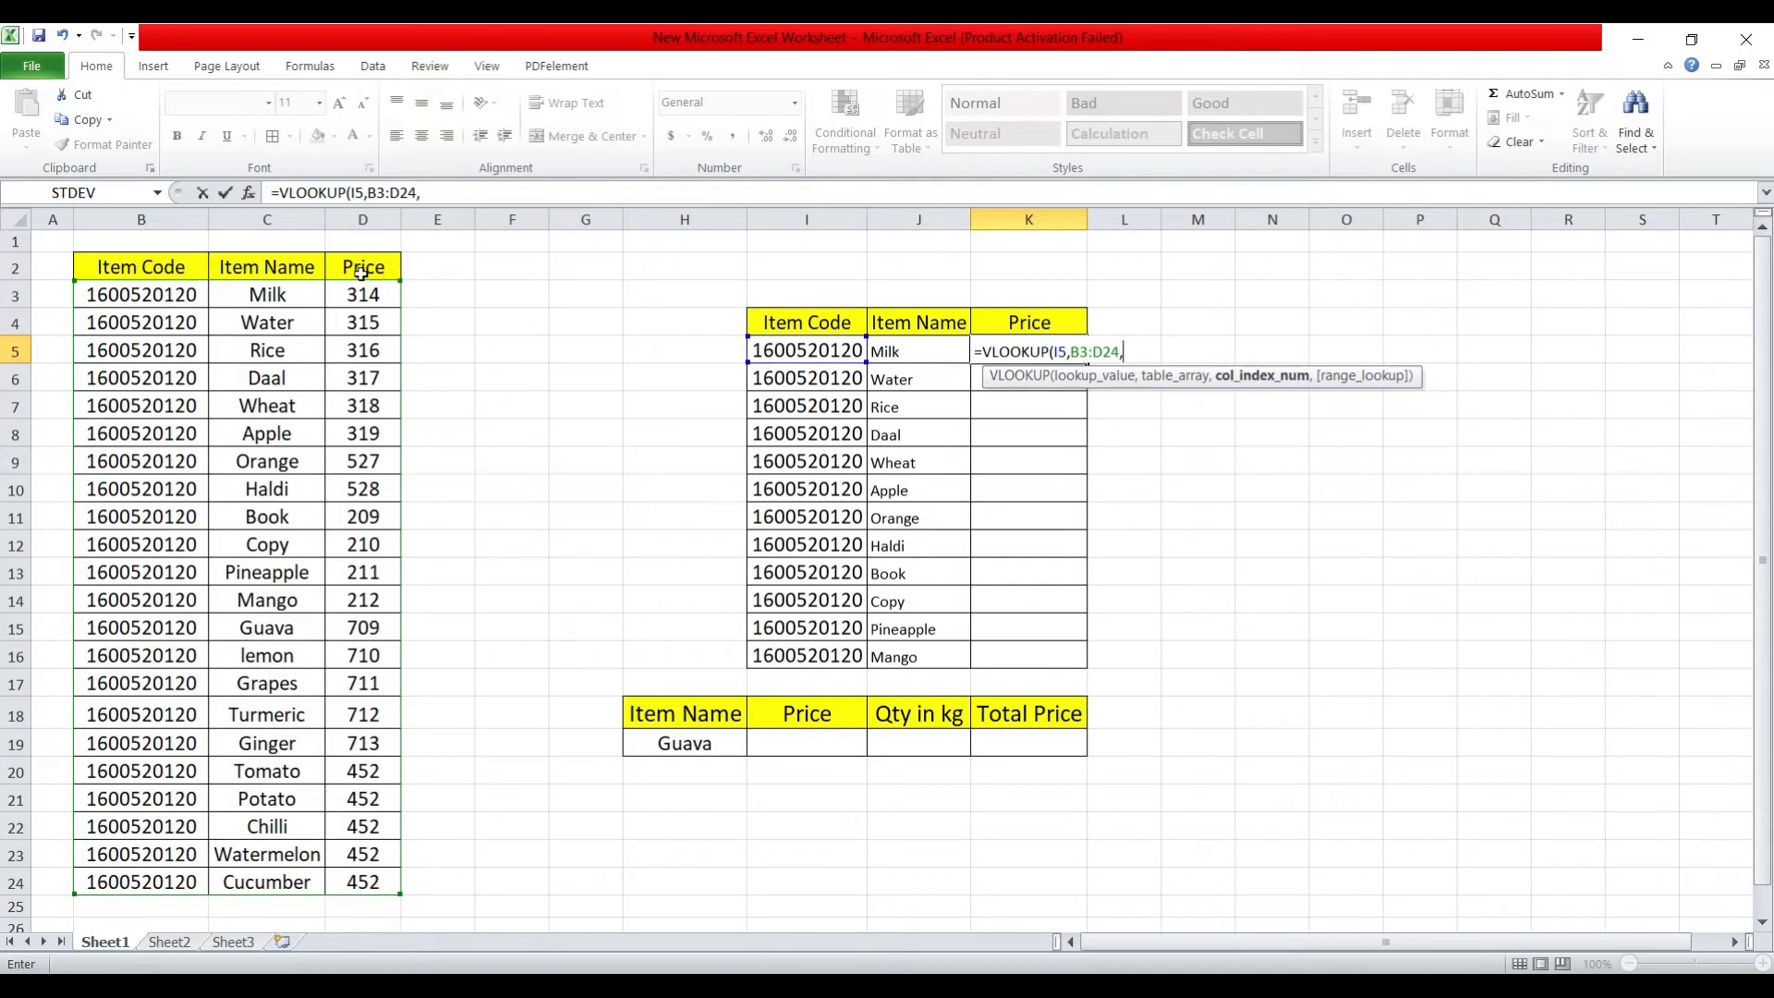
{"action": "type", "text": "3,"}
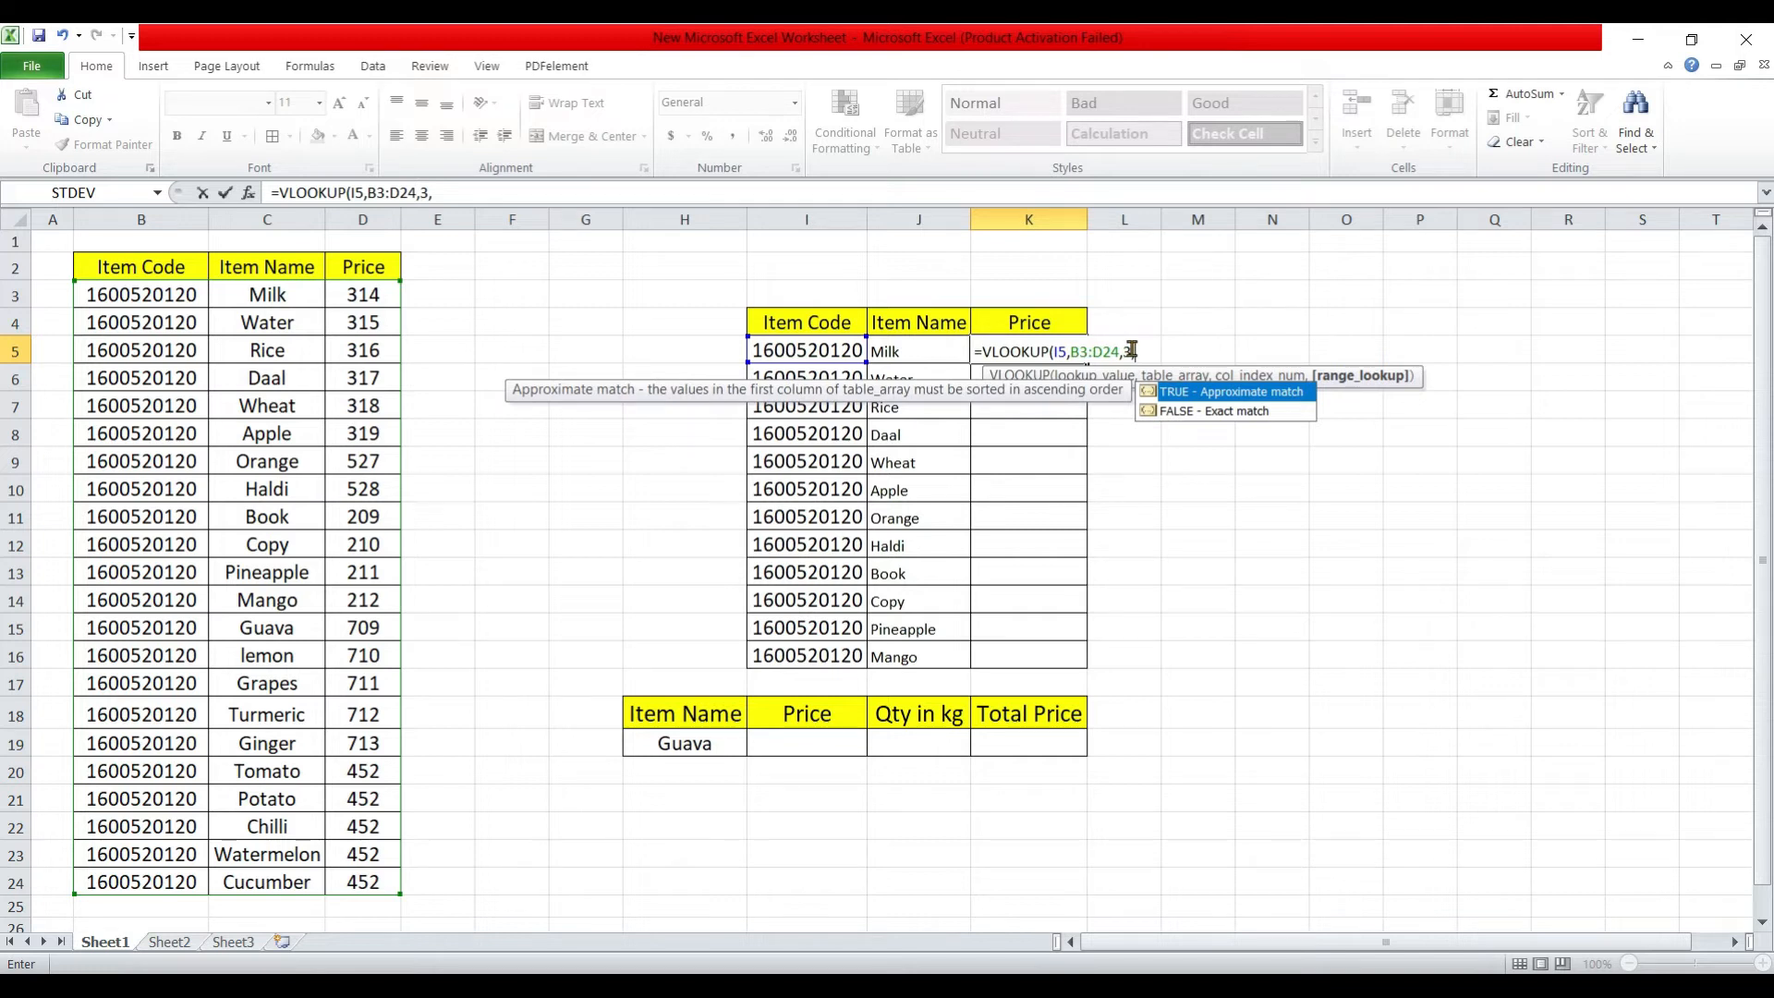
{"action": "type", "text": "0)"}
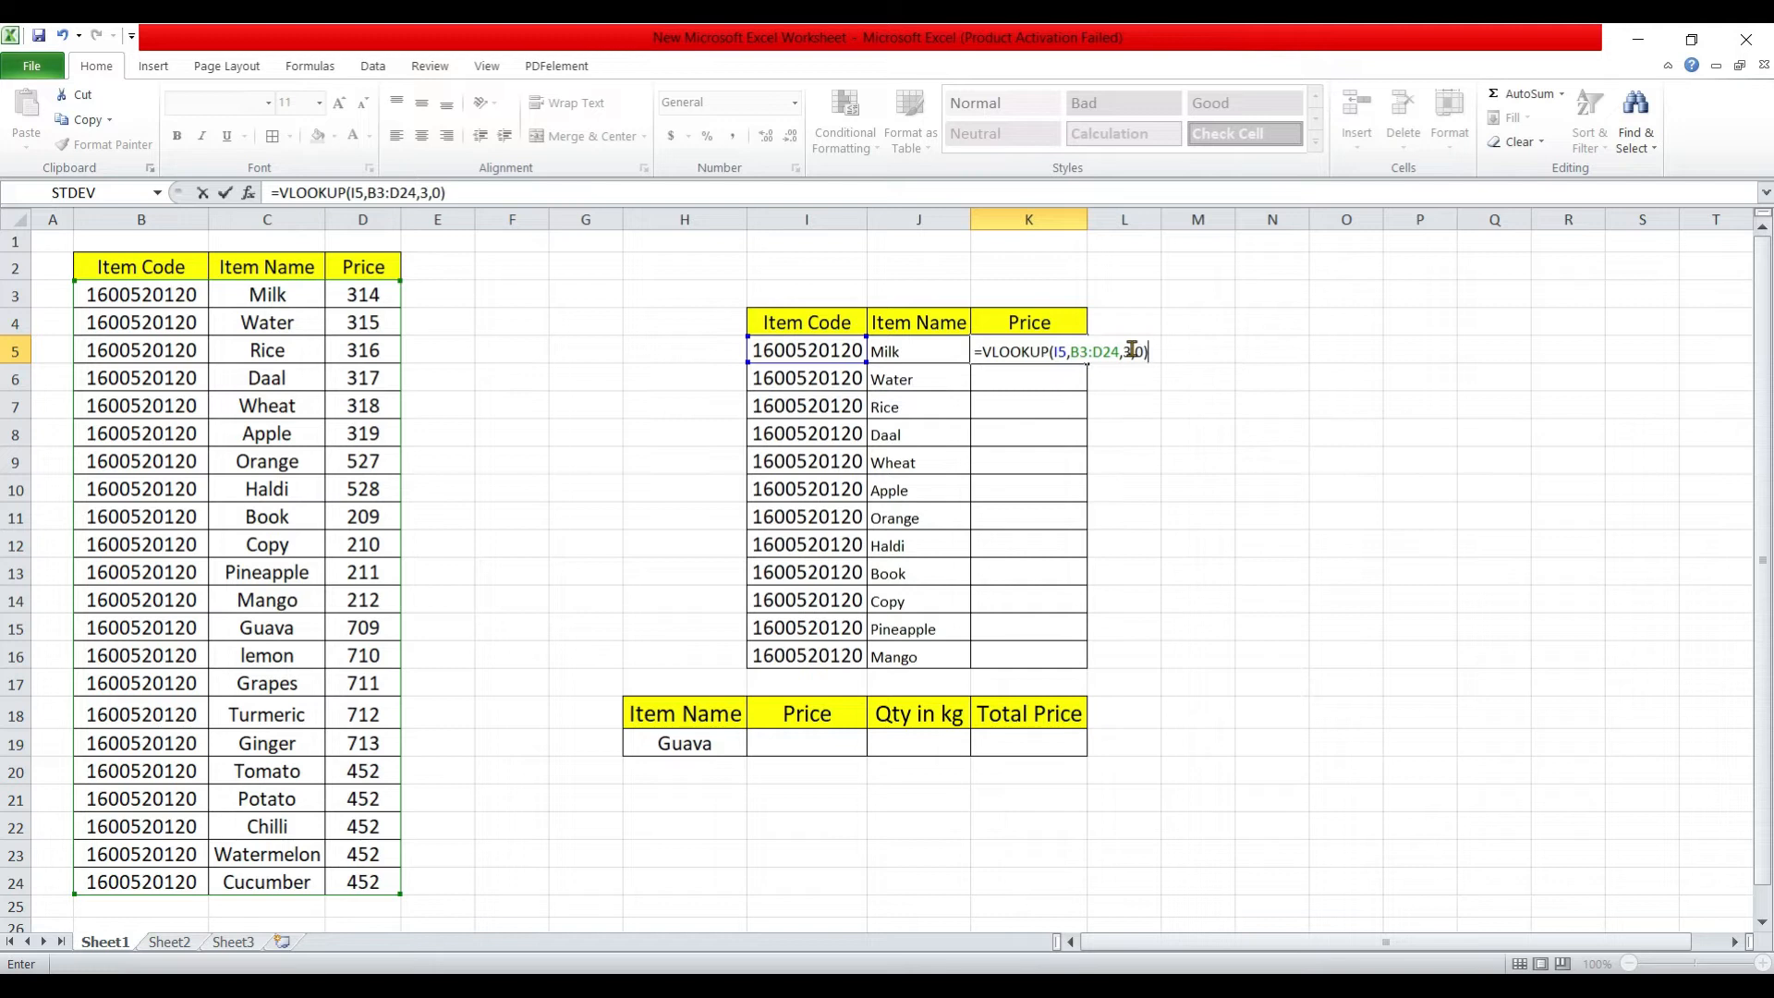
{"action": "key", "text": "Return"}
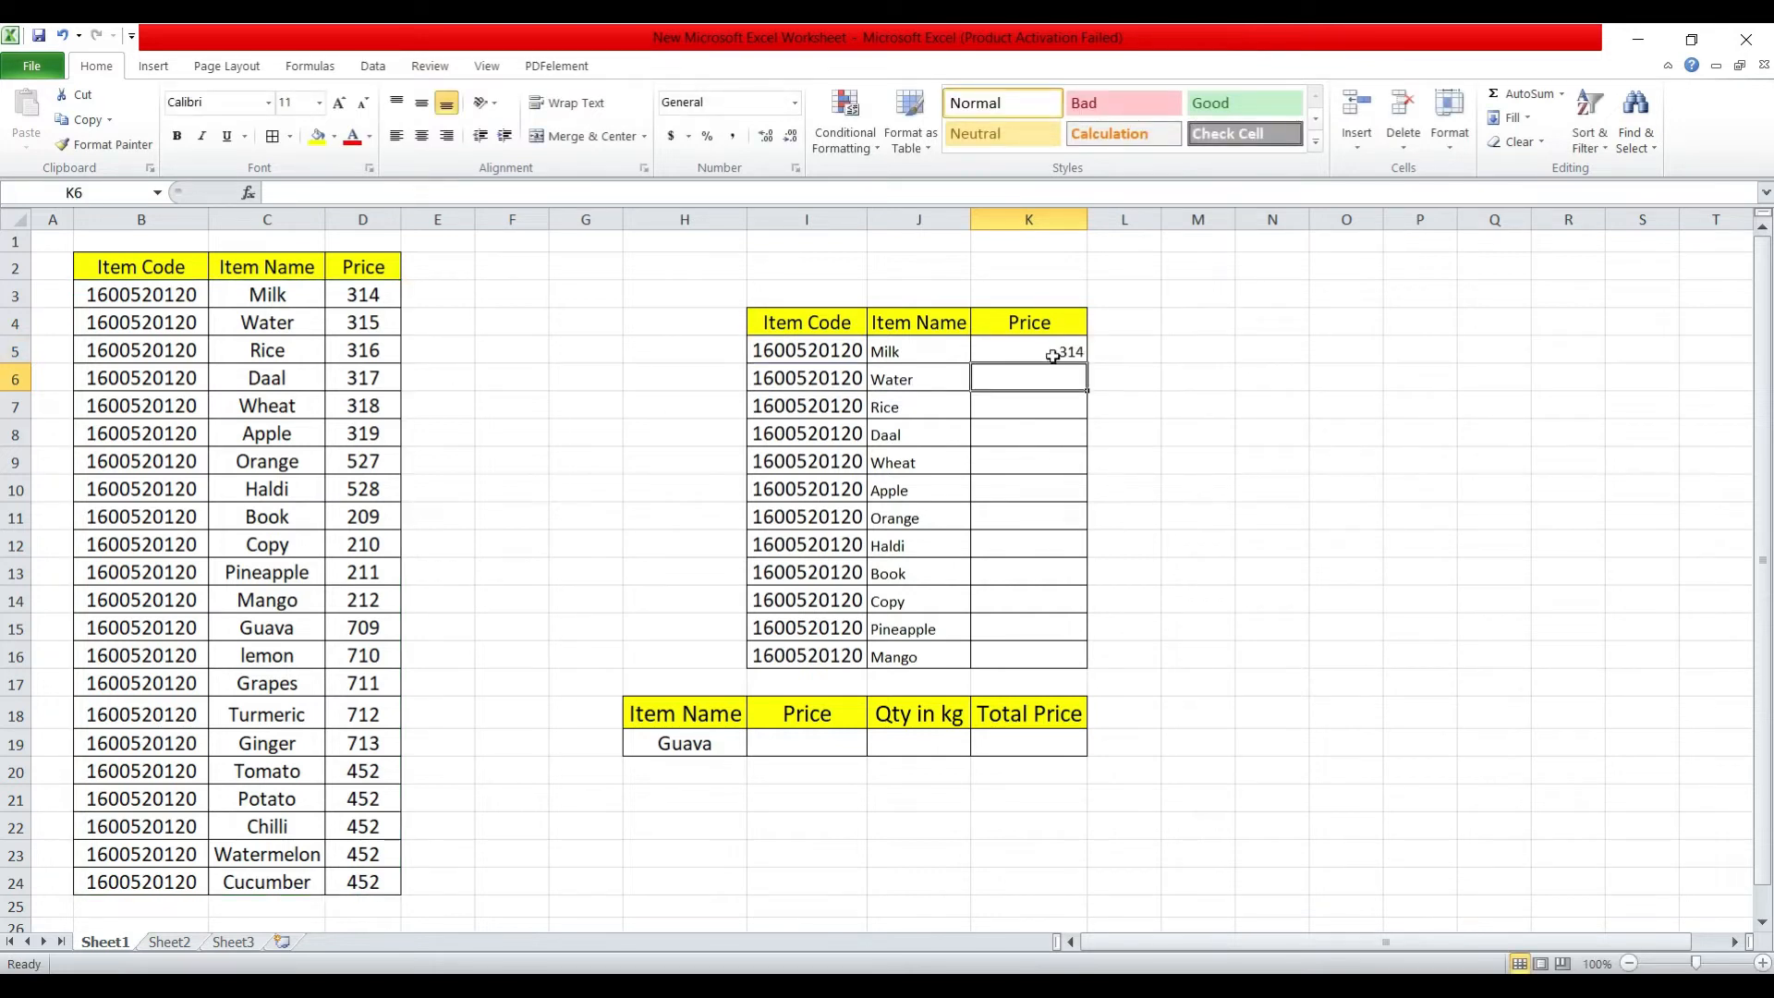
{"action": "left_click", "coordinate": [1014, 351]}
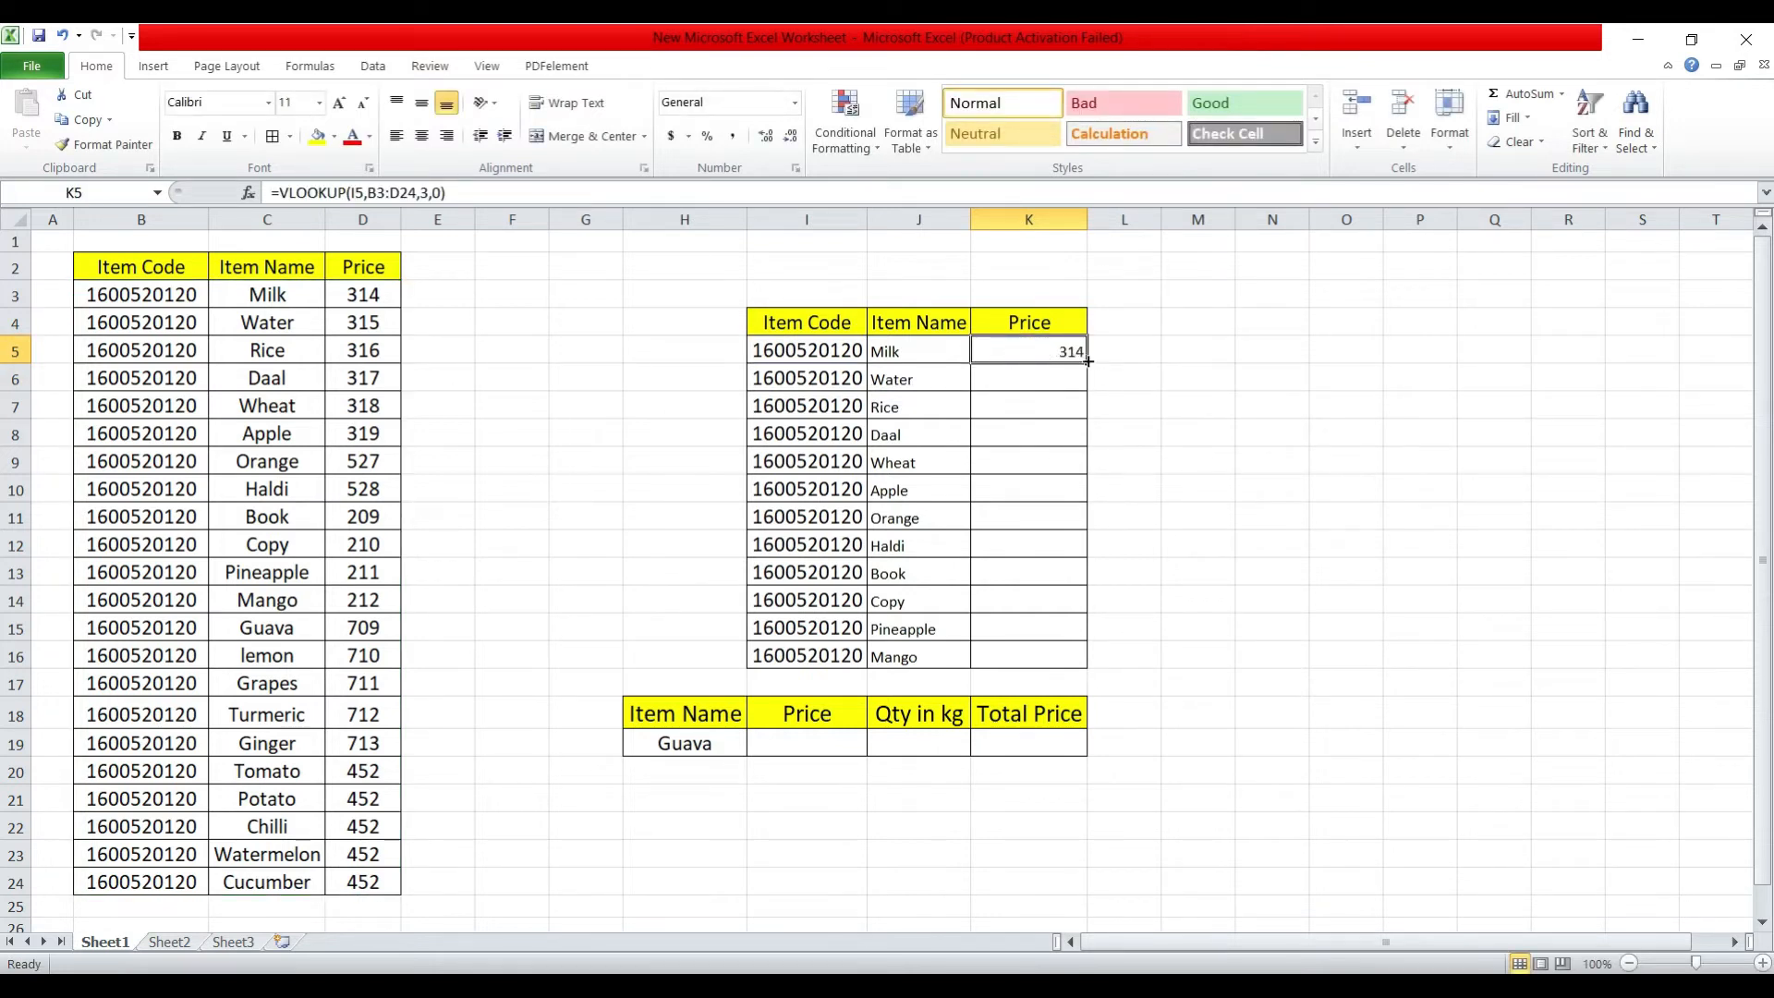
{"action": "left_click_drag", "start_coordinate": [1089, 364], "coordinate": [1096, 663]}
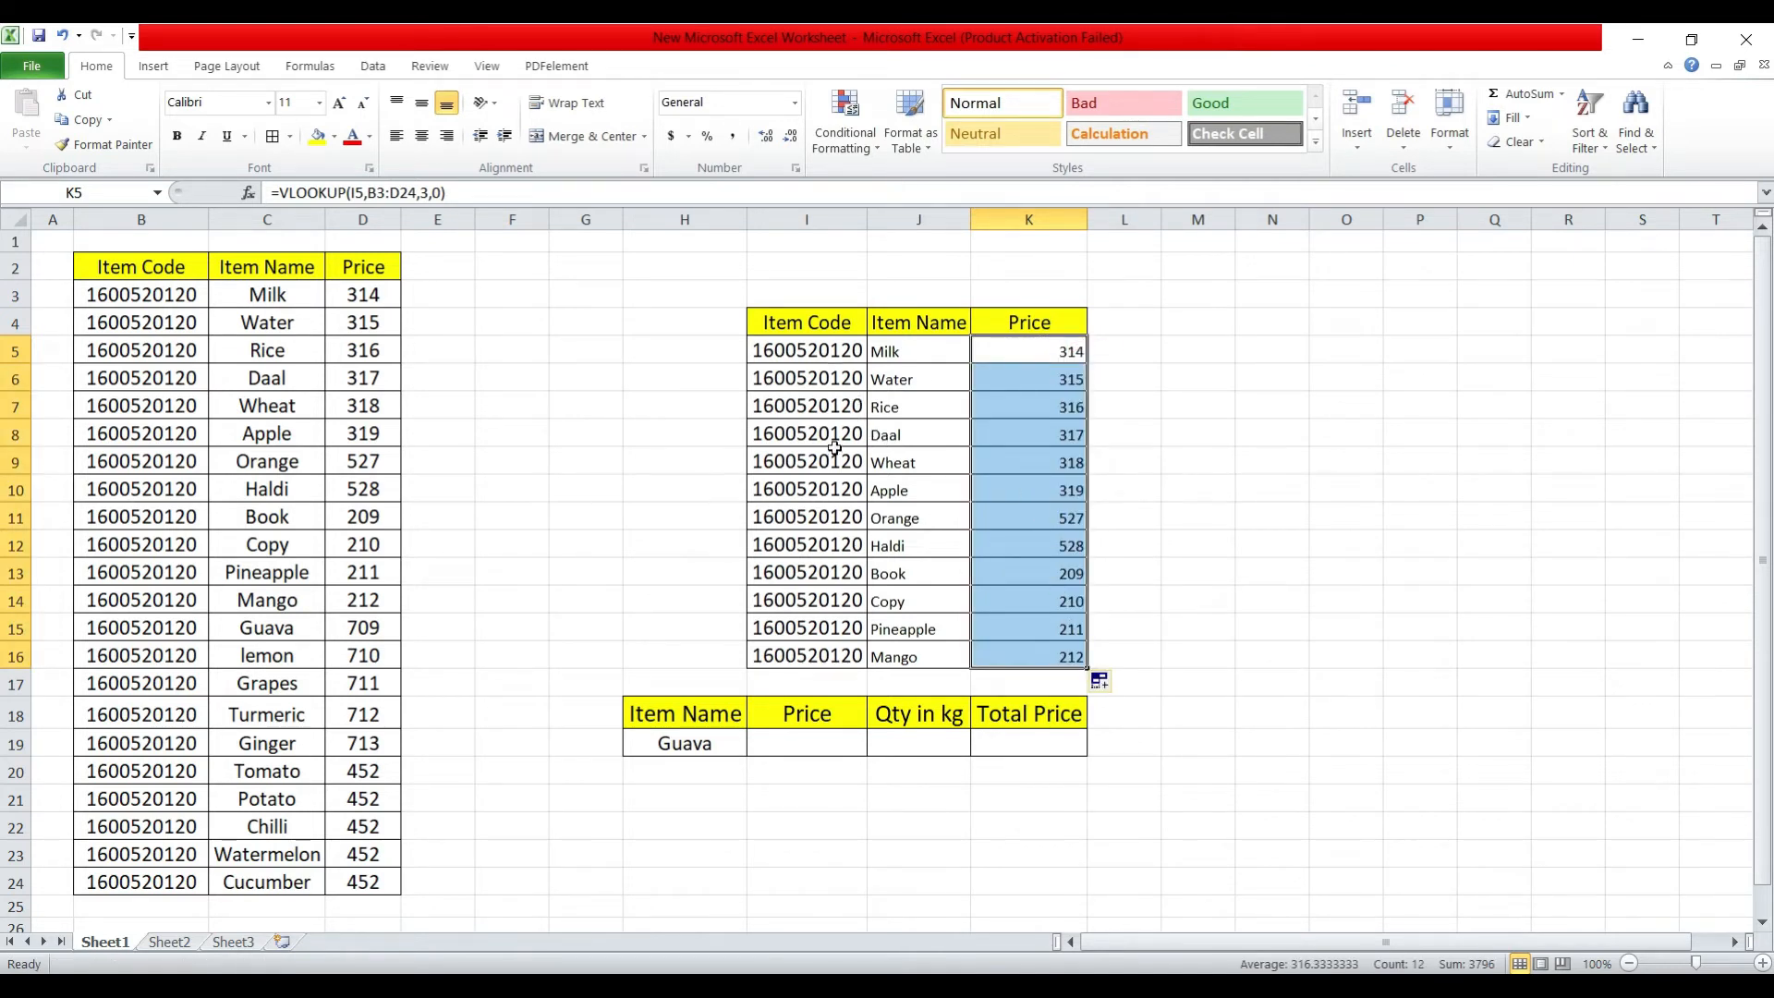
{"action": "left_click", "coordinate": [682, 745]}
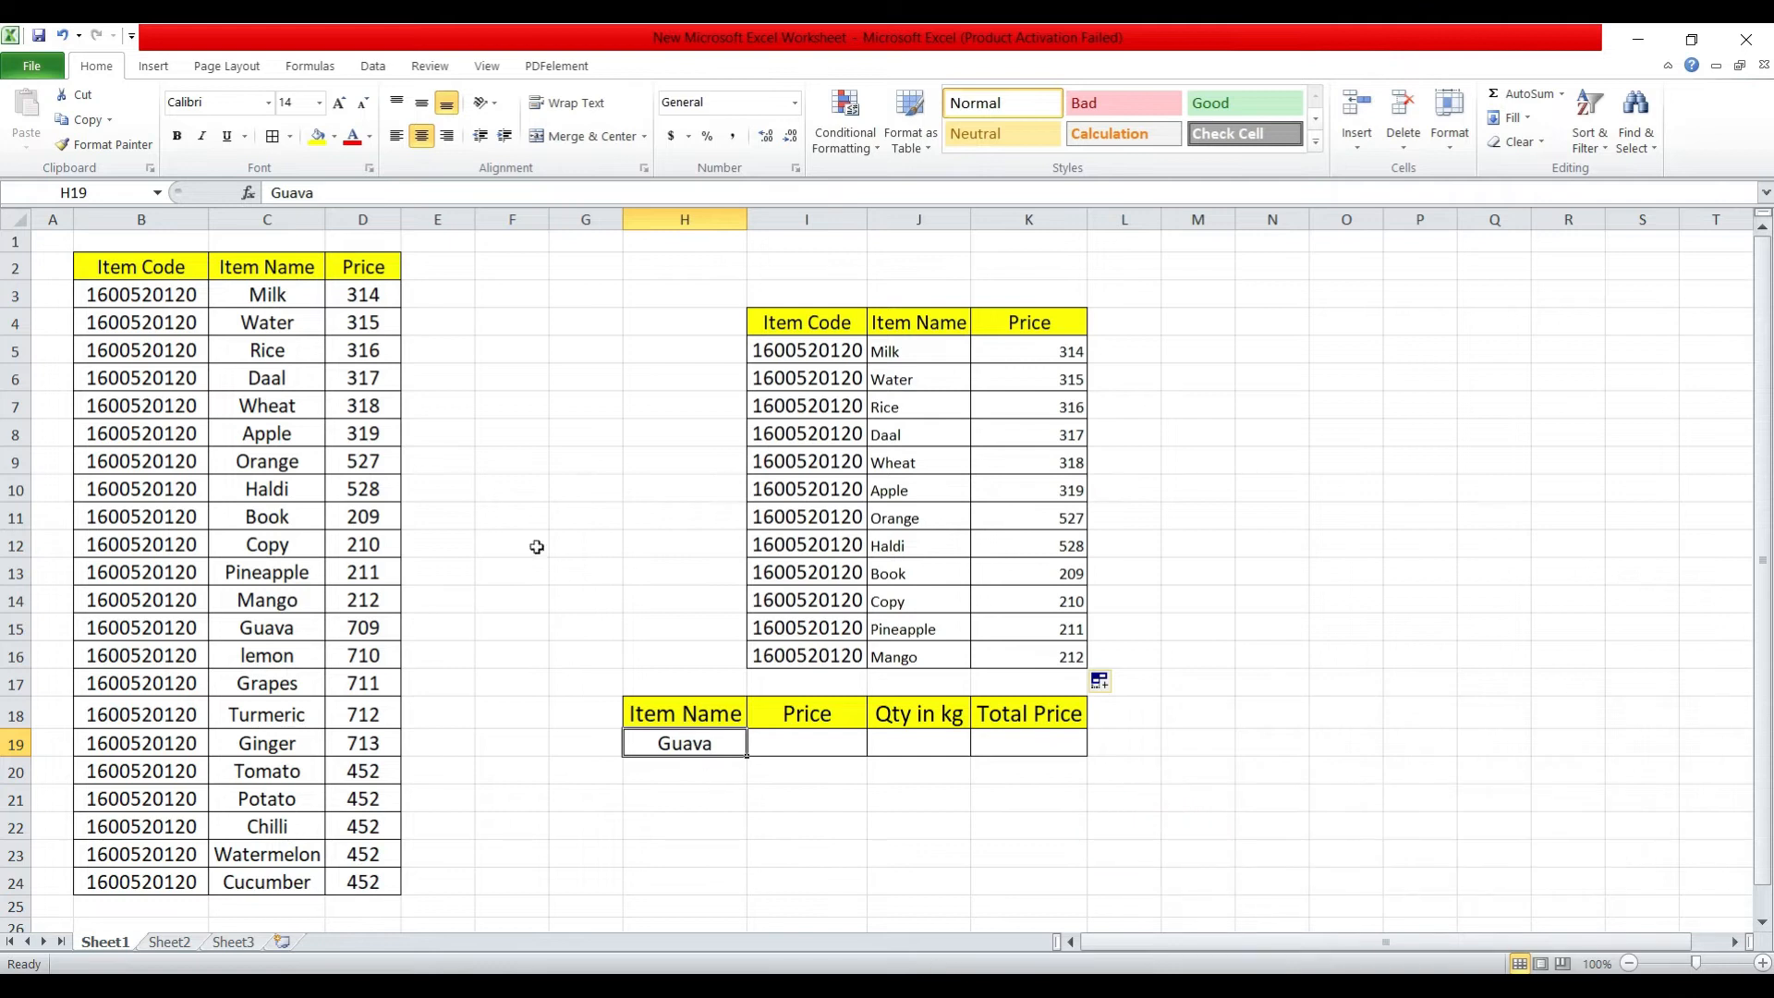
{"action": "left_click", "coordinate": [228, 269]}
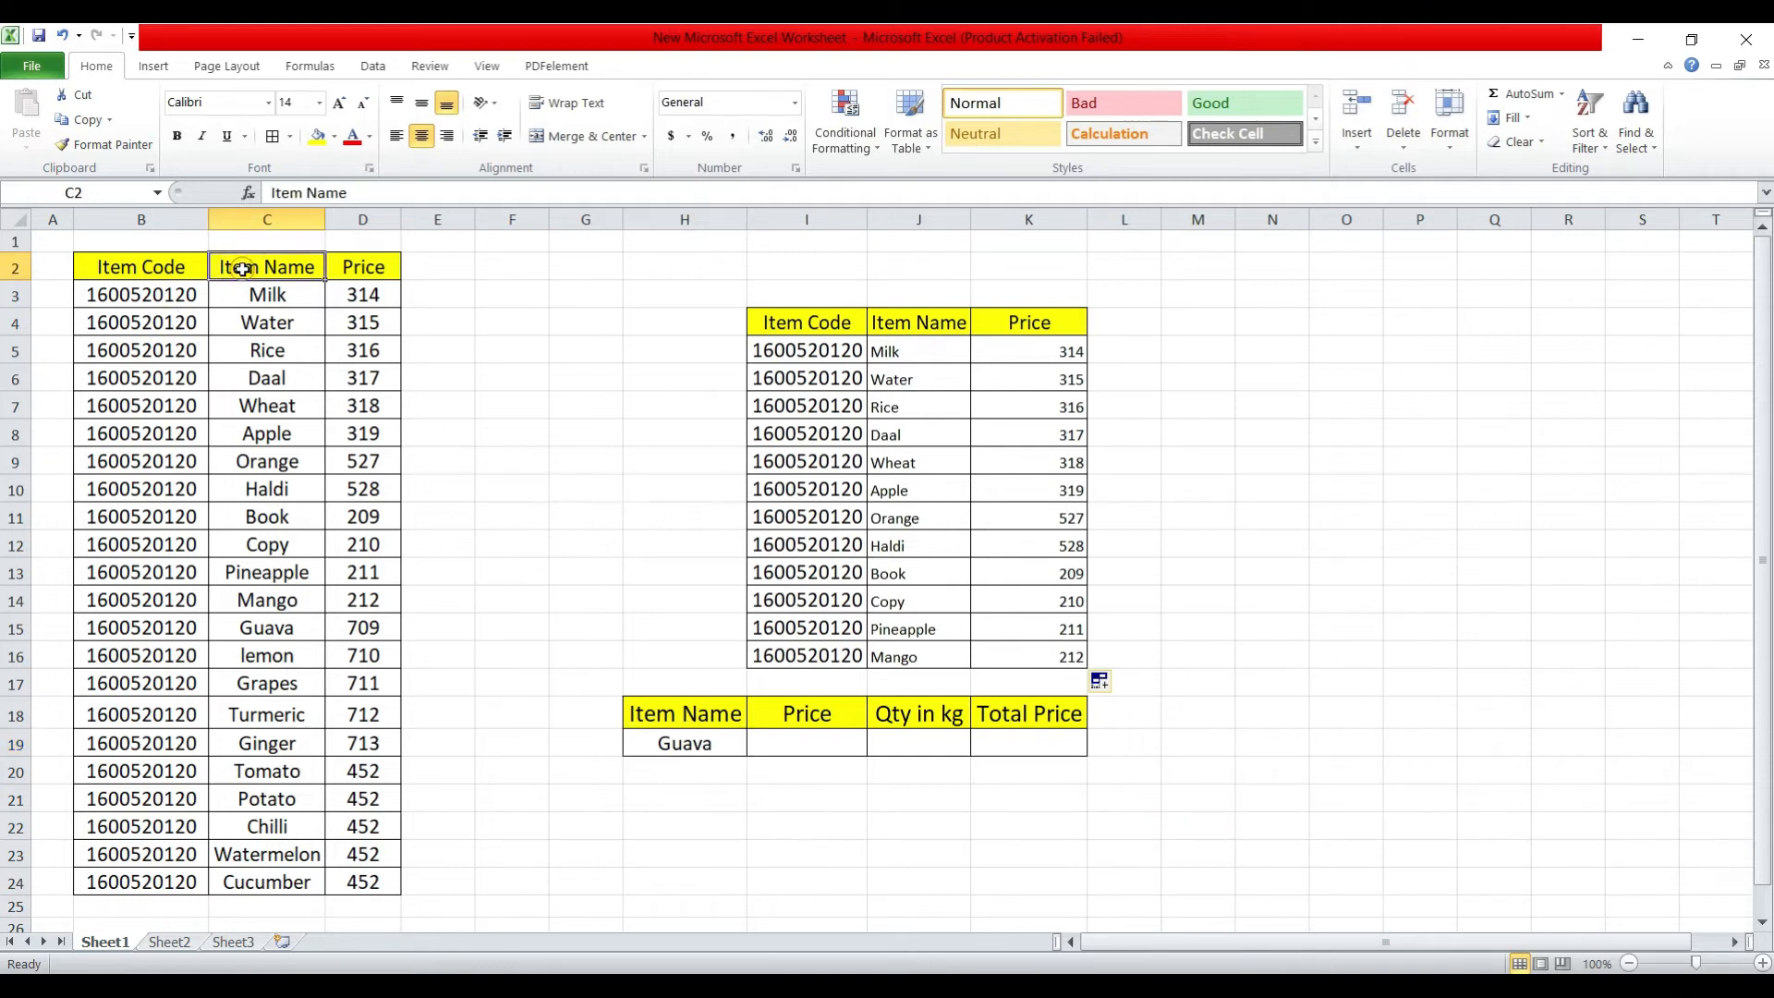
{"action": "left_click", "coordinate": [780, 740]}
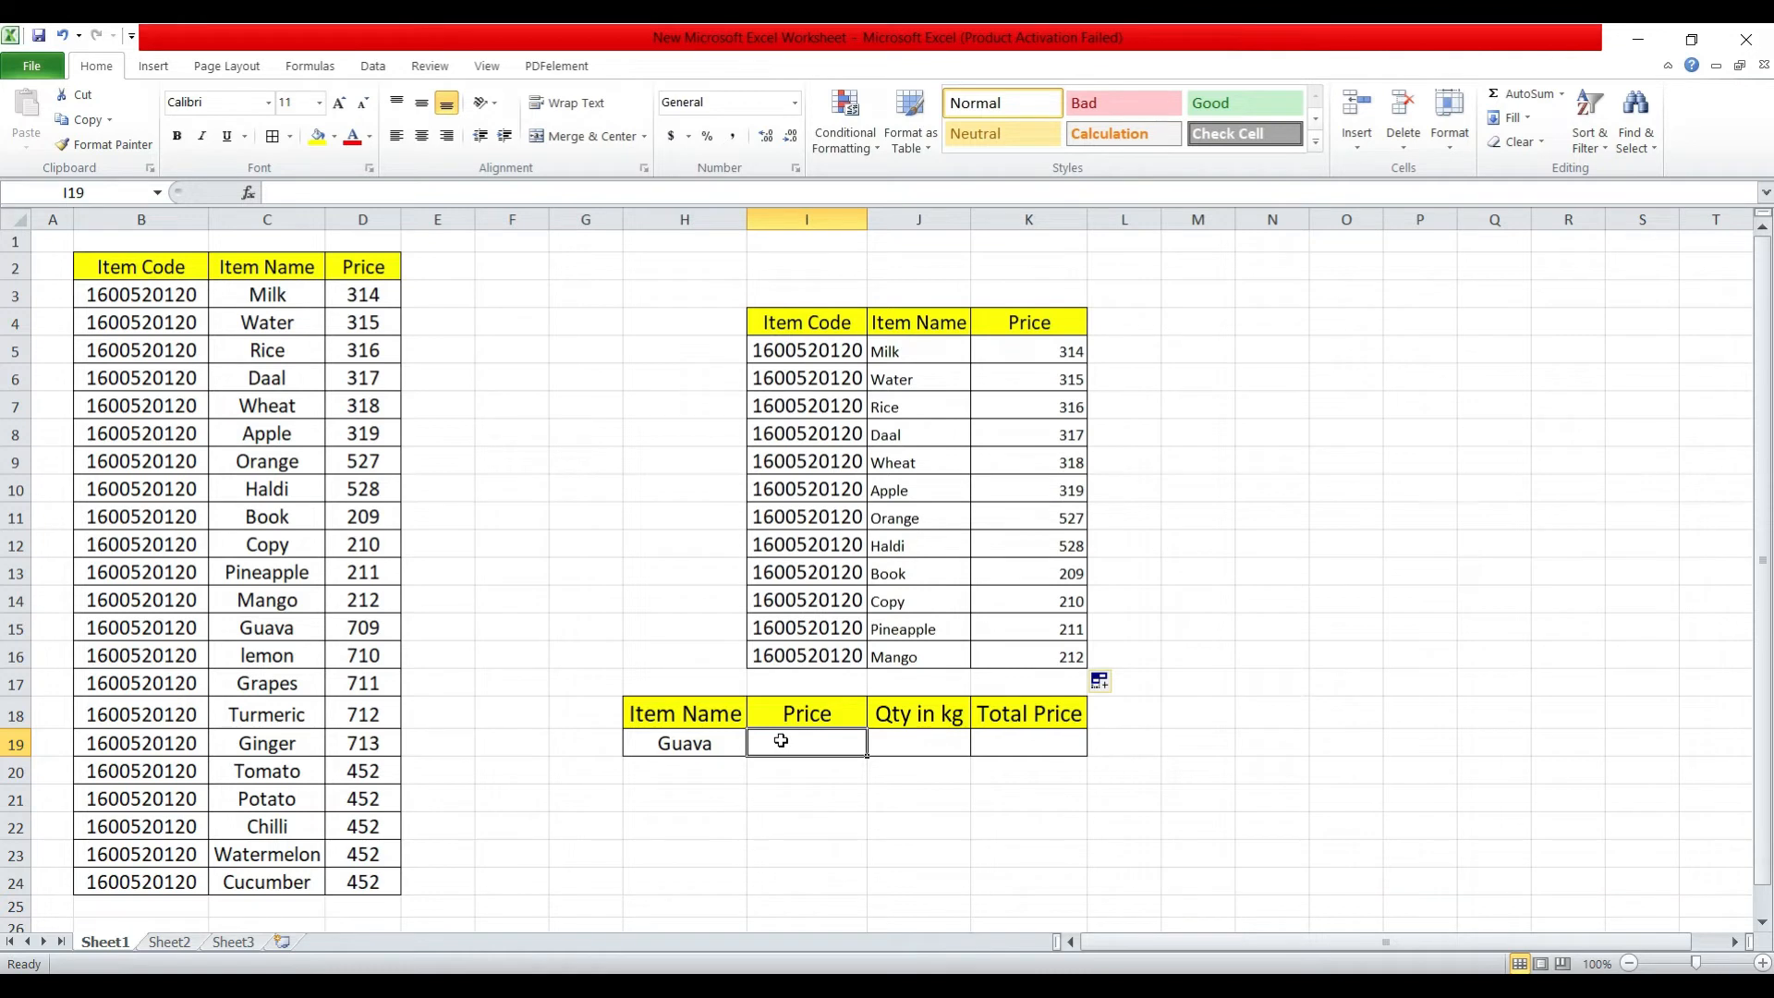
{"action": "left_click", "coordinate": [699, 720]}
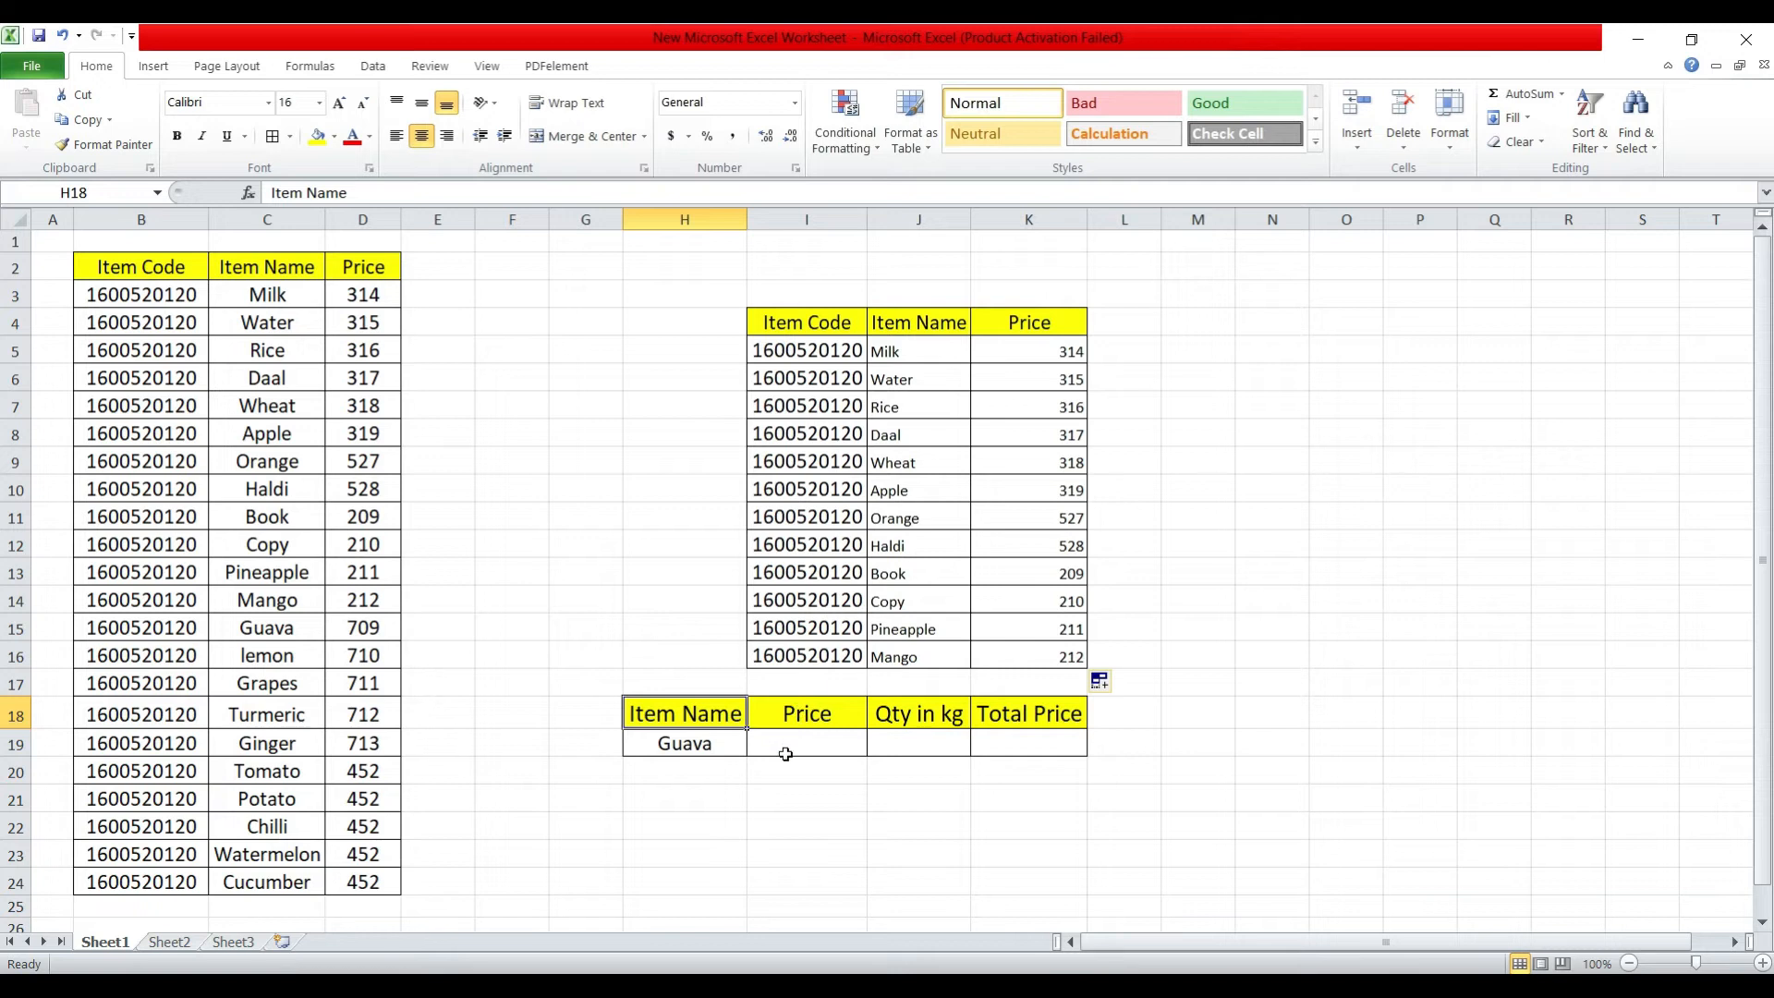
{"action": "left_click", "coordinate": [718, 740]}
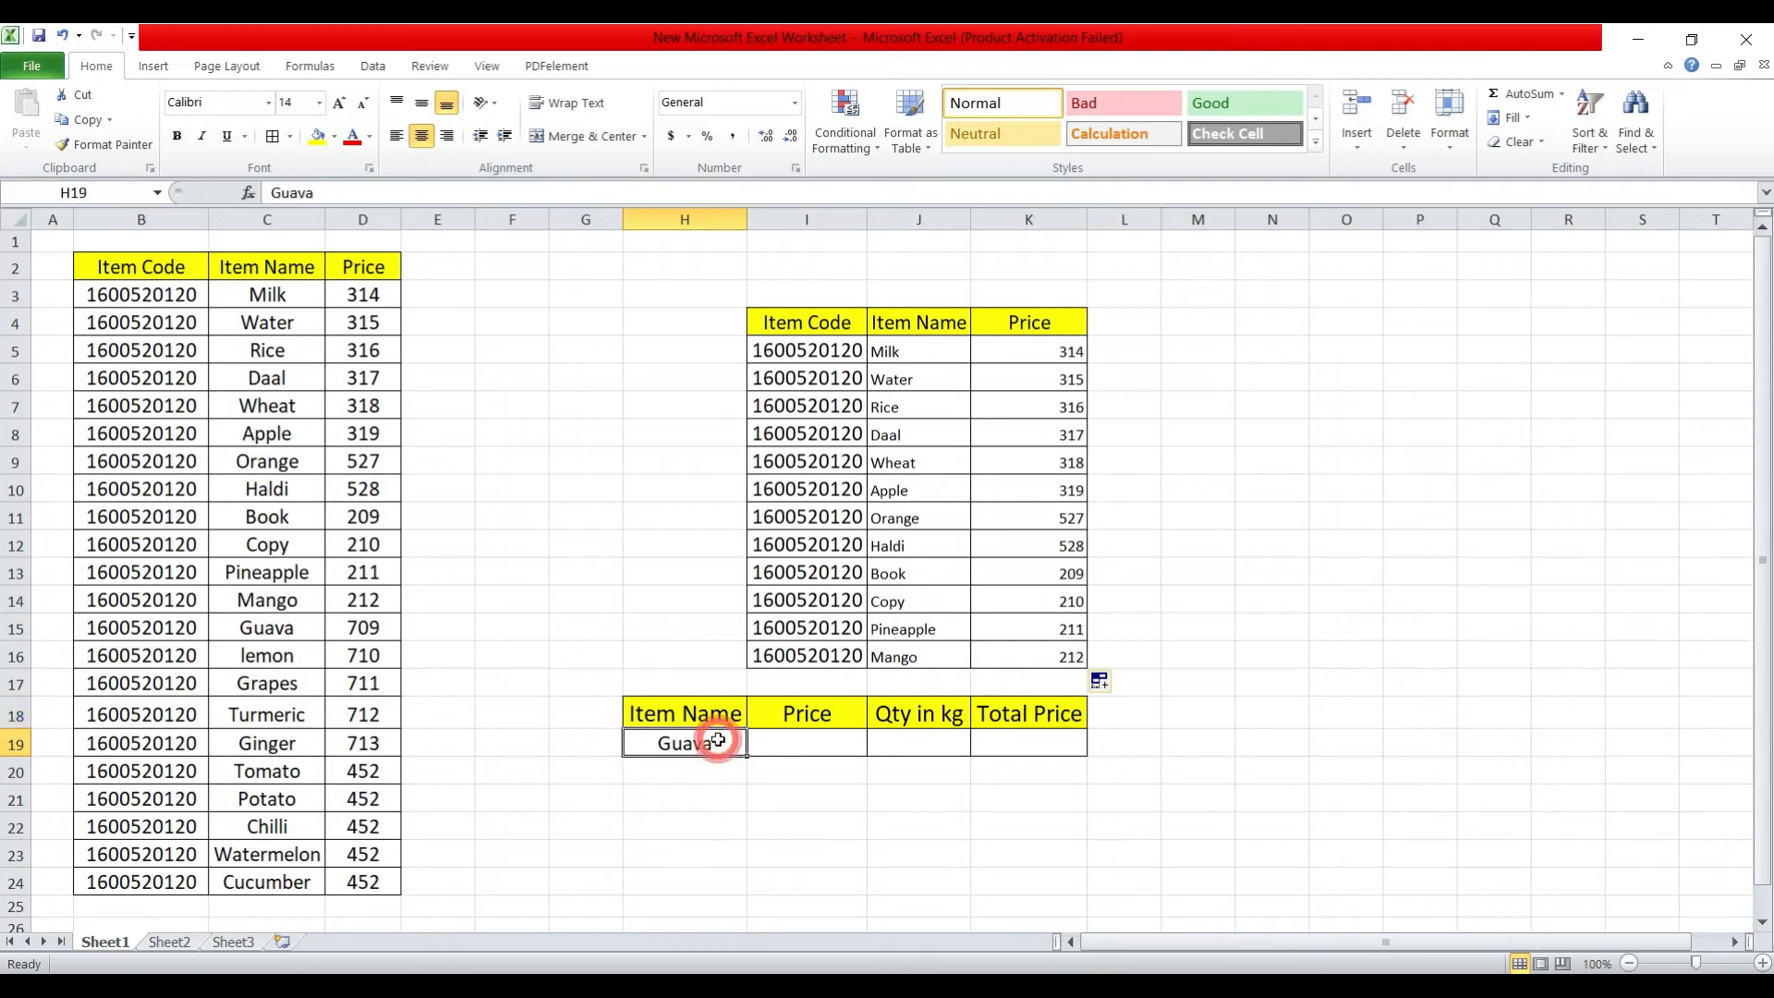
Start a VLOOKUP formula in the Price cell I19 with the item name in H19 as the lookup value.
{"action": "left_click", "coordinate": [819, 743]}
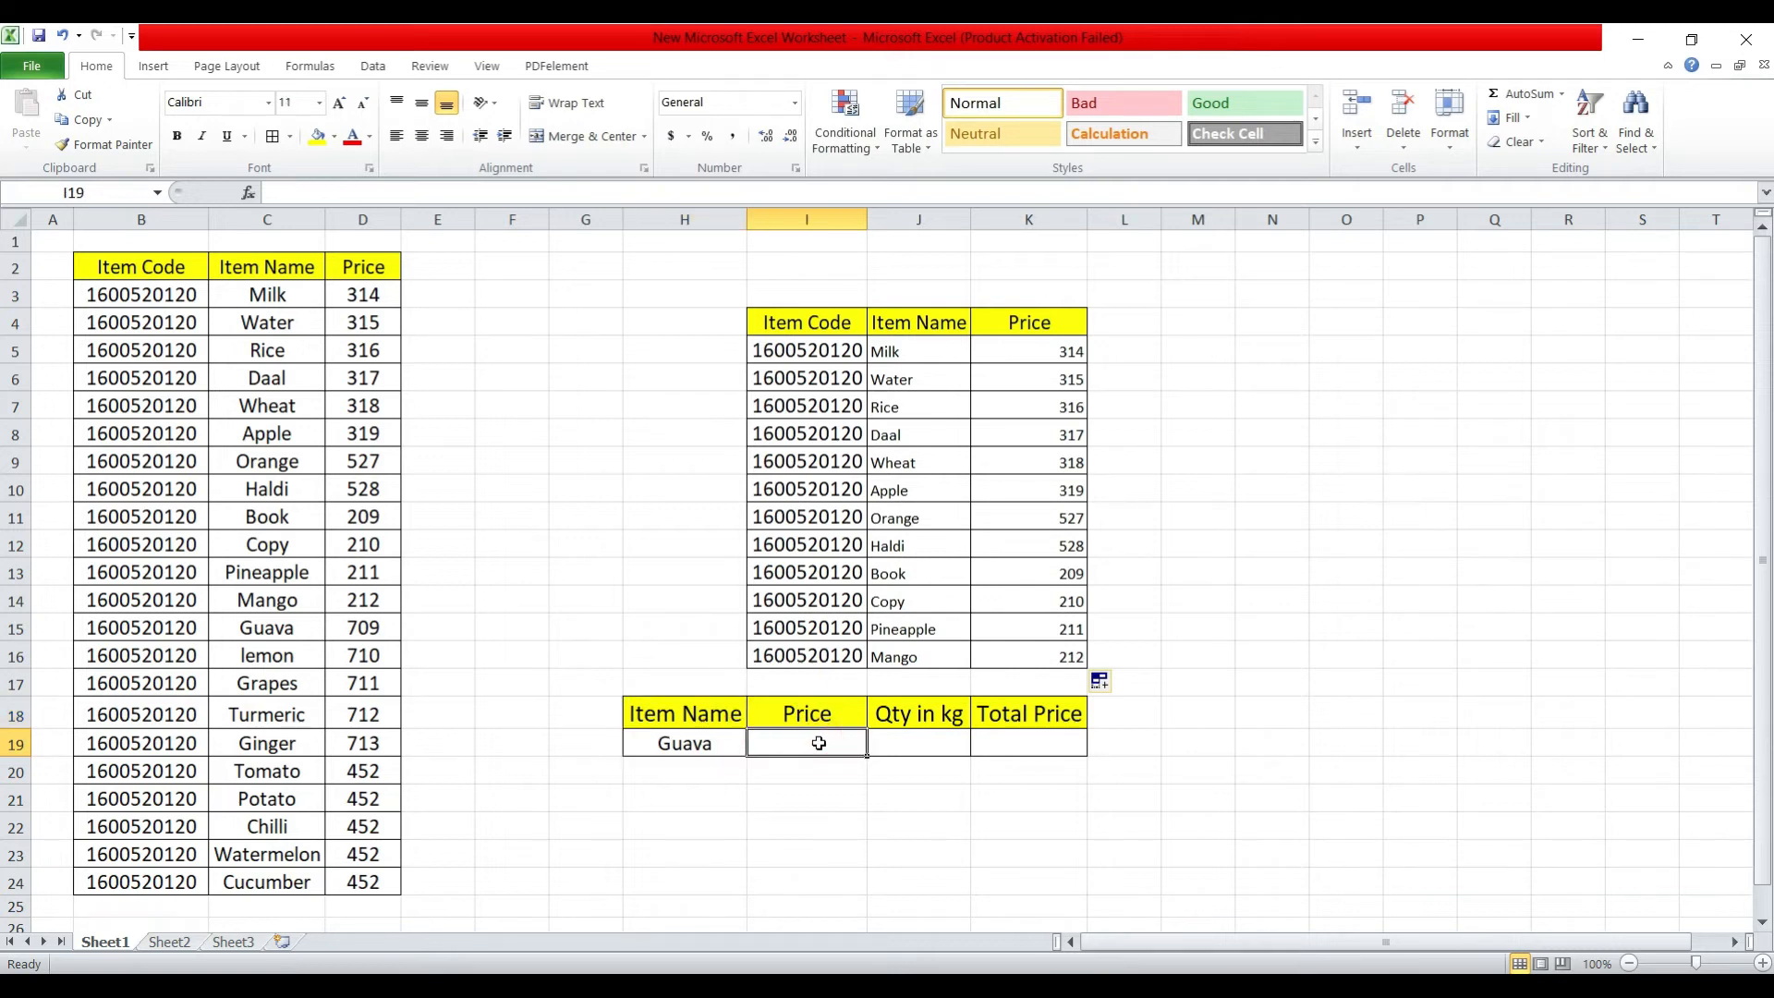
{"action": "type", "text": "=vloo"}
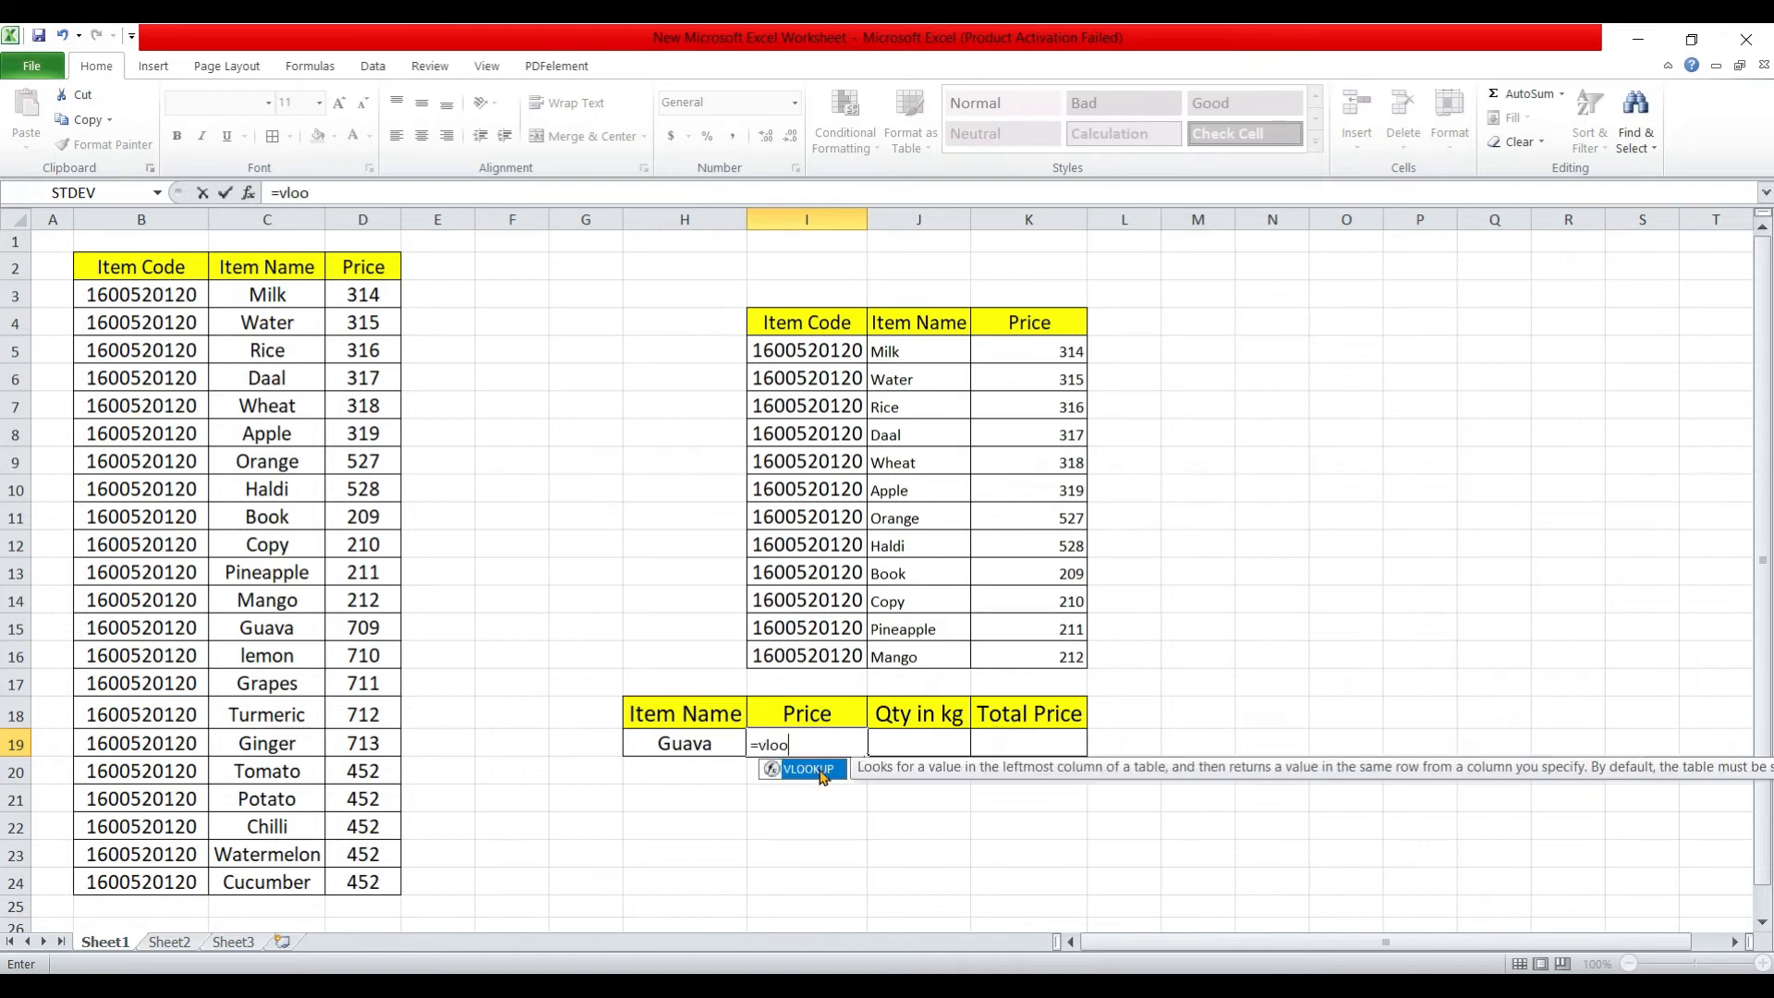
{"action": "double_click", "coordinate": [822, 773]}
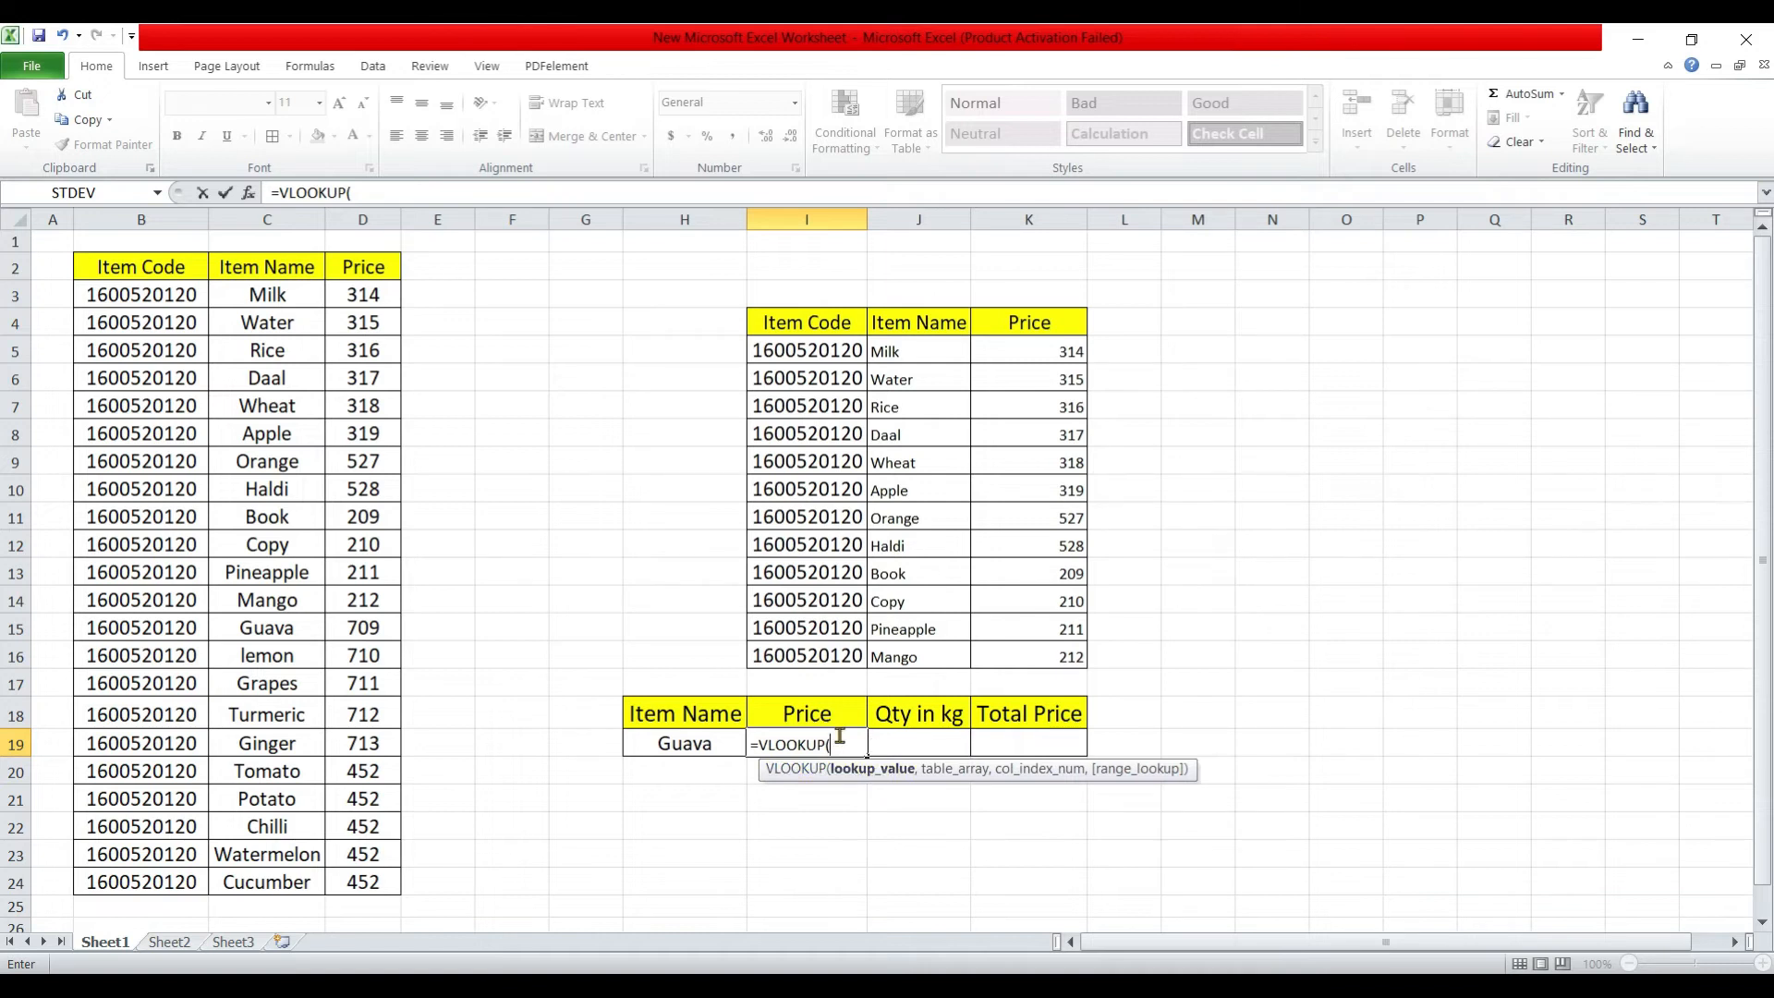
{"action": "left_click", "coordinate": [717, 742]}
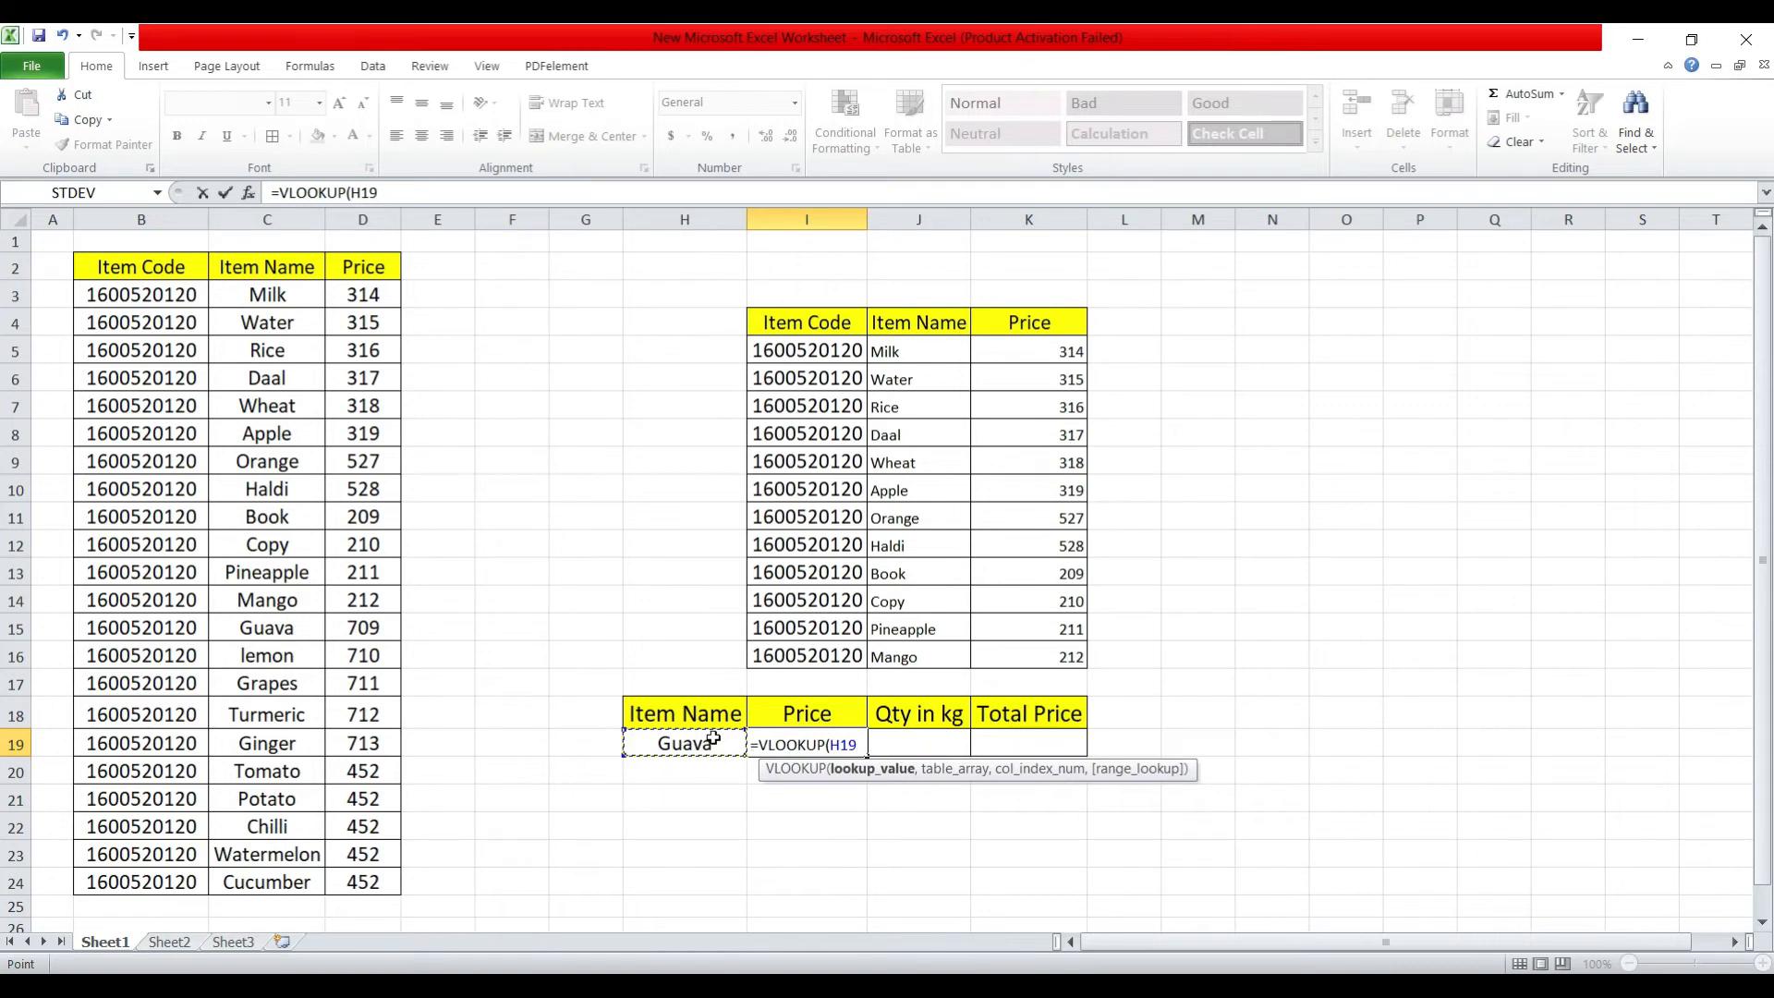
{"action": "type", "text": ","}
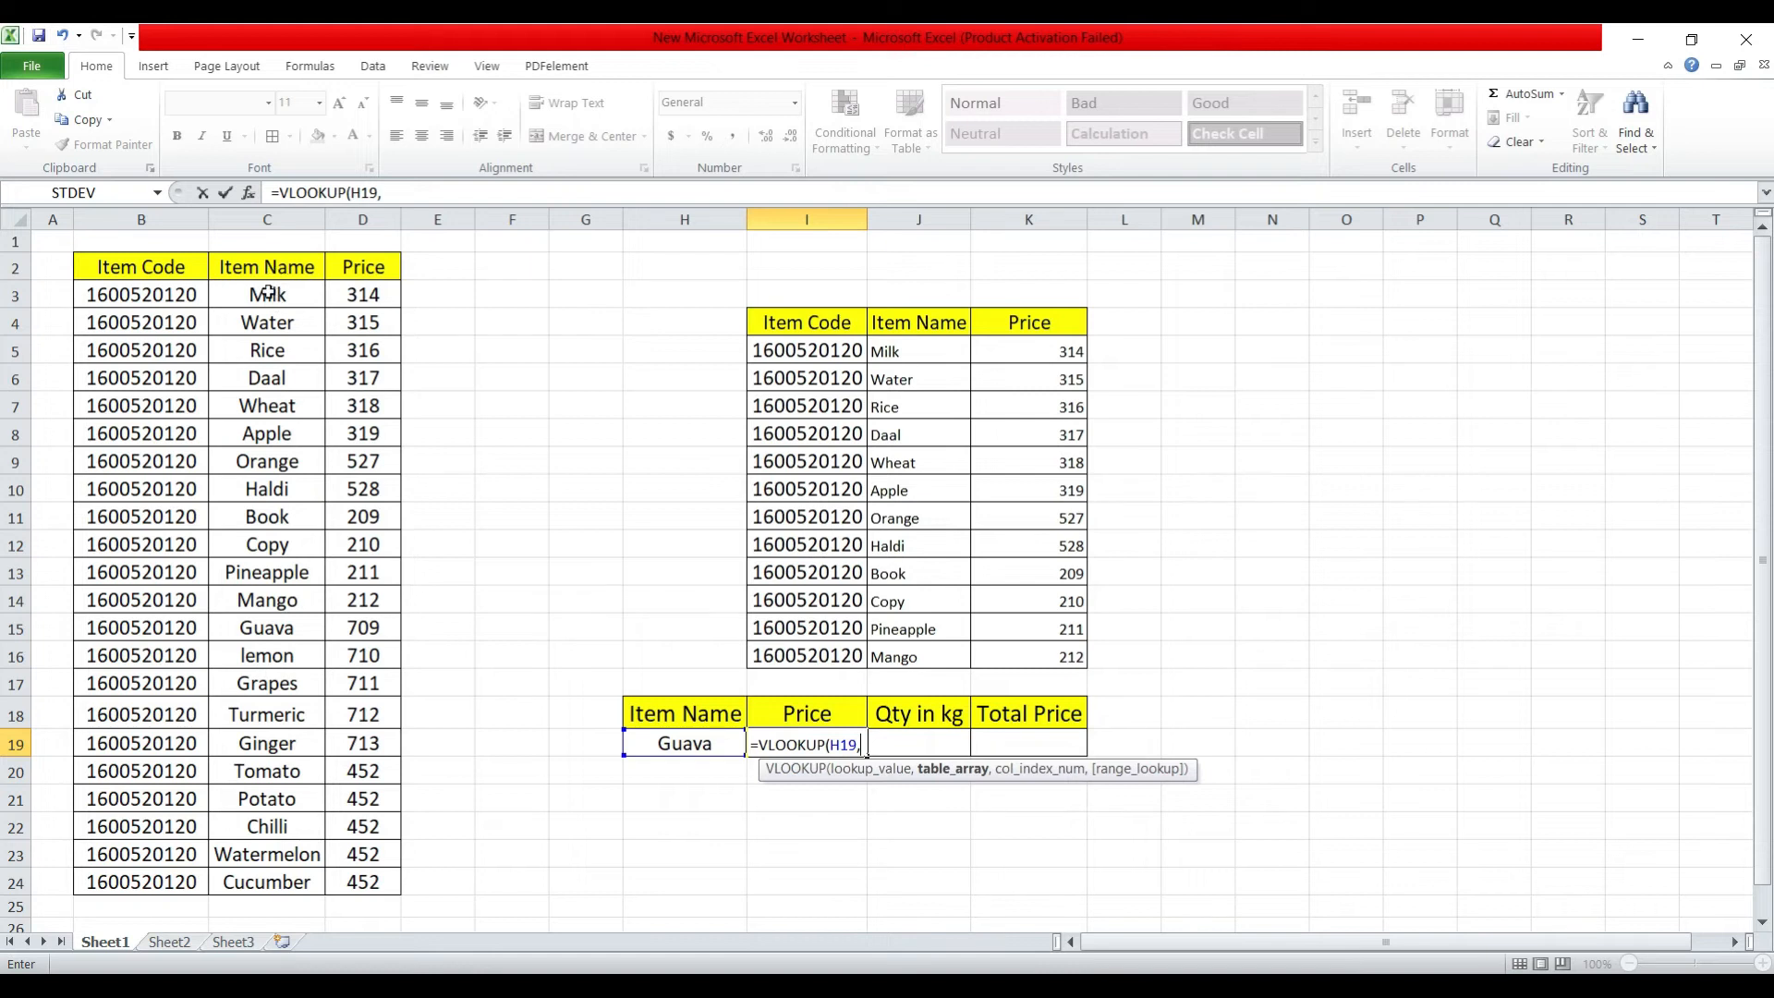
Complete the I19 formula with table array C3:D24, column index 2 and exact match 0.
{"action": "left_click_drag", "start_coordinate": [268, 294], "coordinate": [360, 887]}
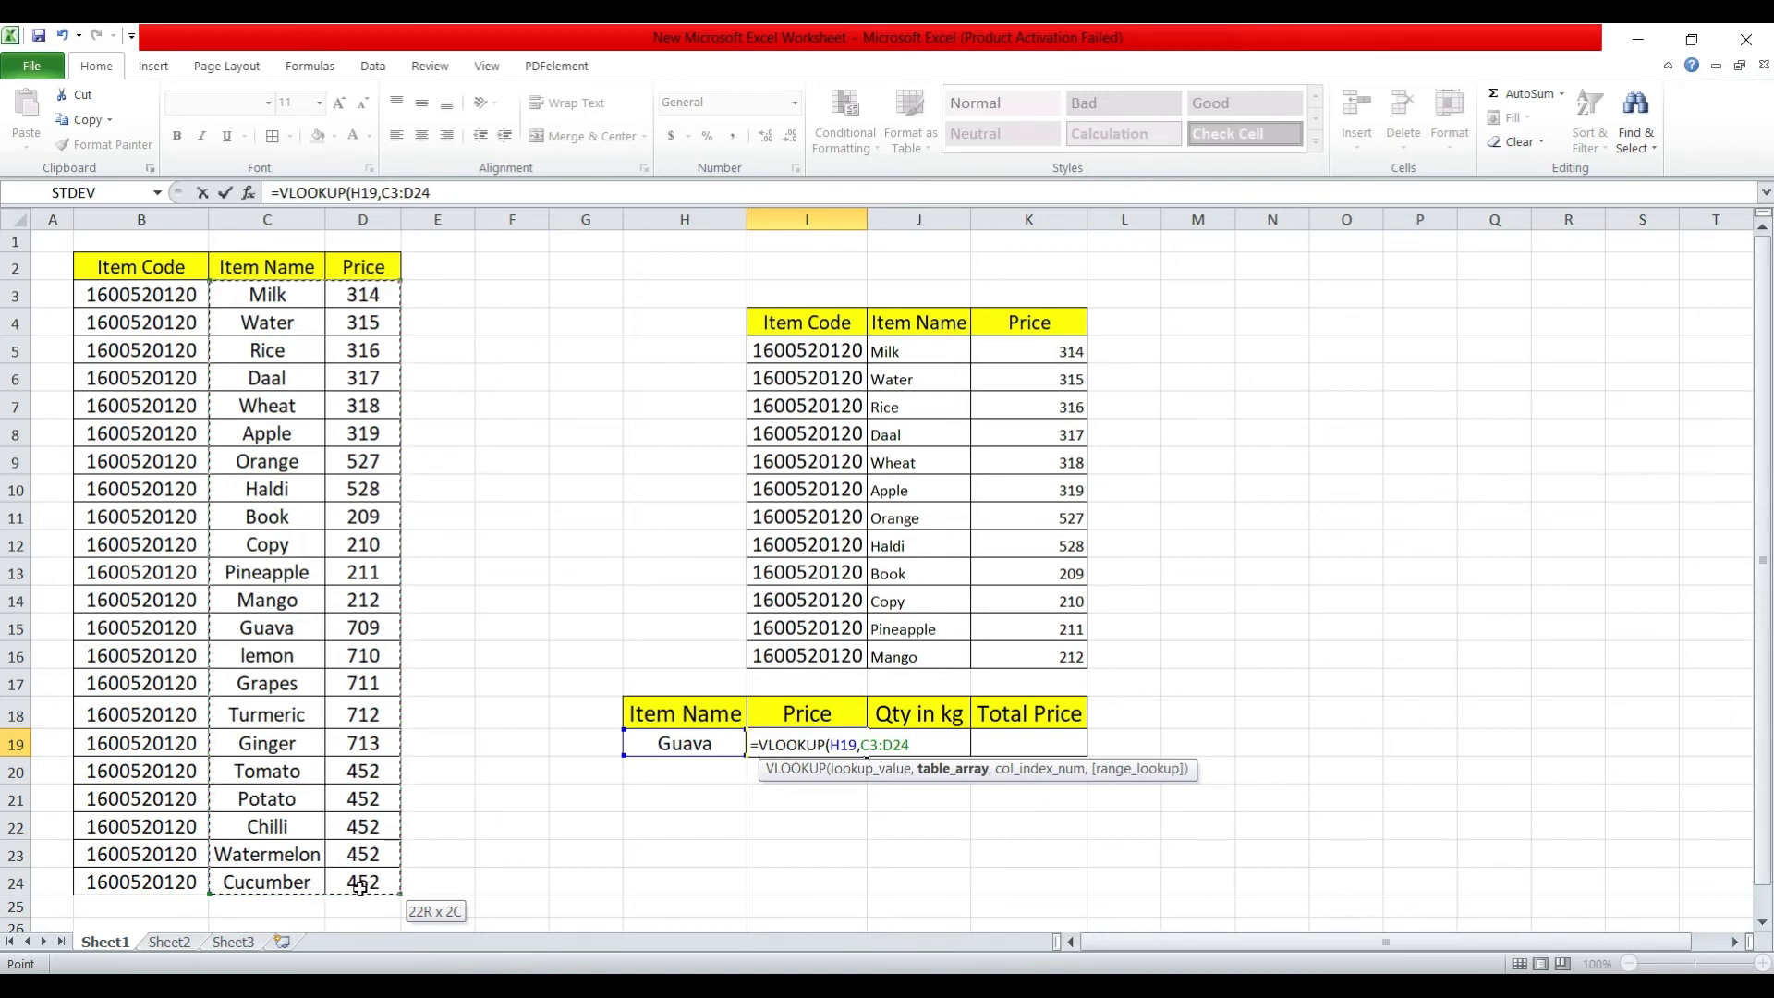
{"action": "left_click_drag", "start_coordinate": [360, 887], "coordinate": [360, 887]}
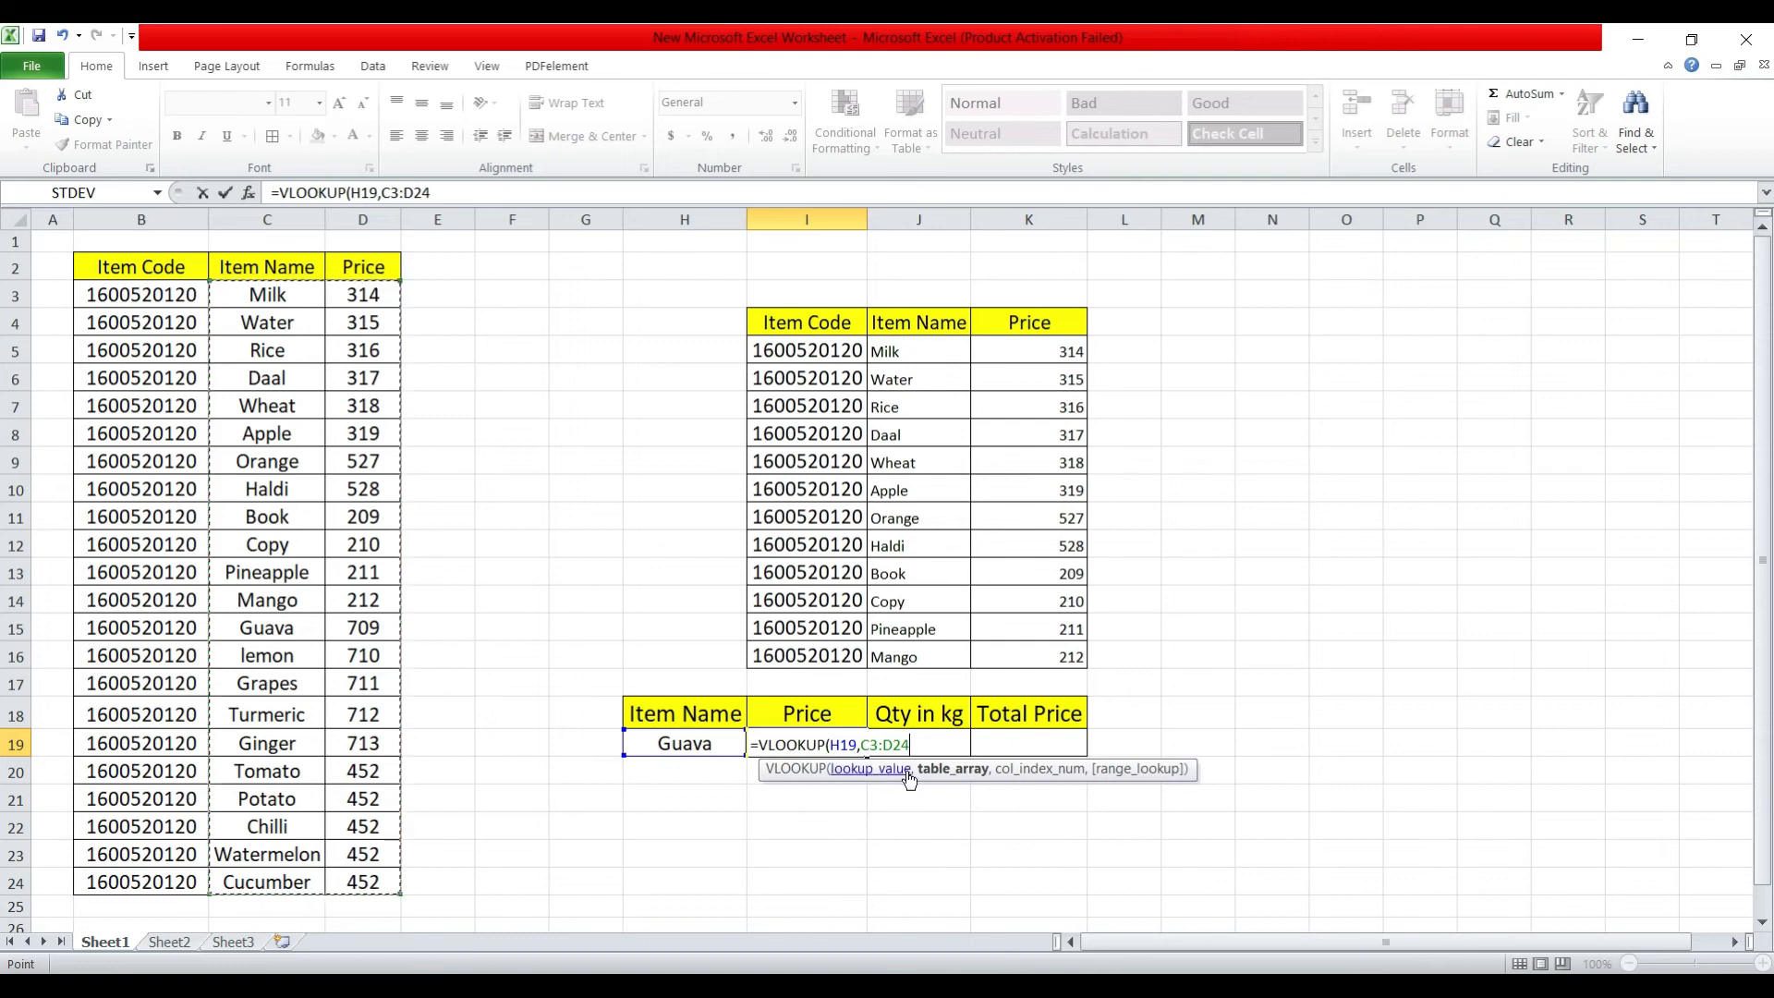
{"action": "type", "text": ",2"}
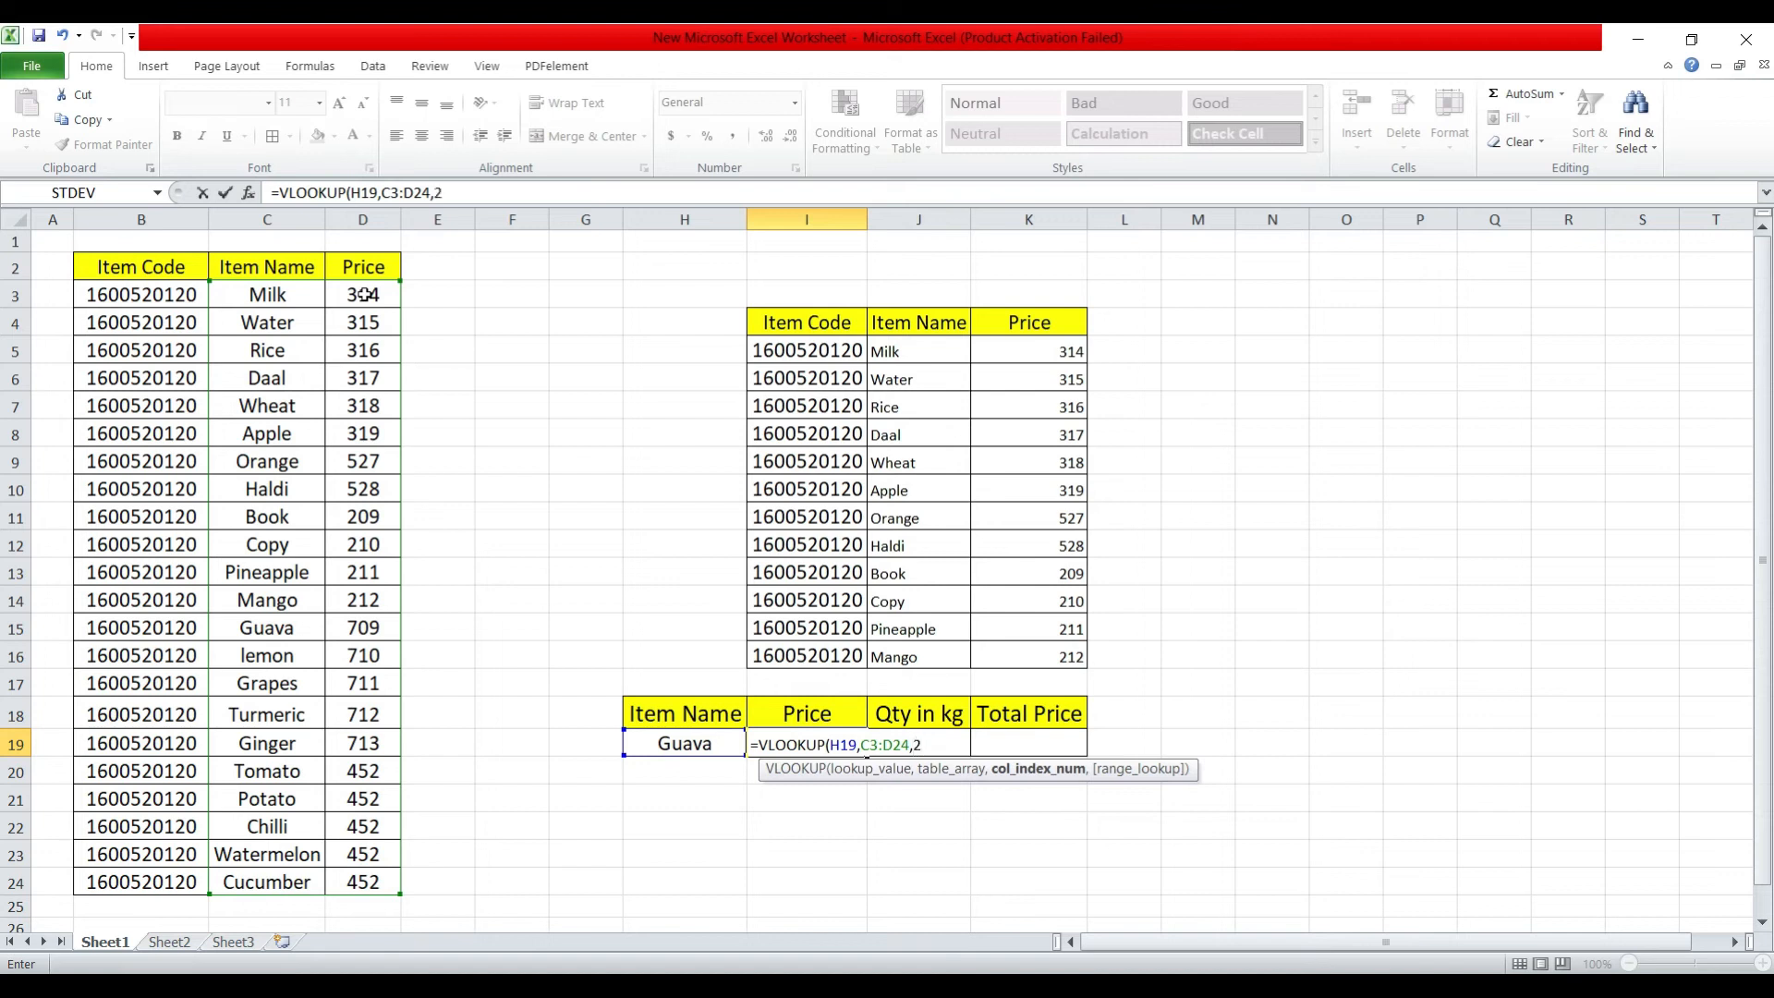
{"action": "type", "text": ","}
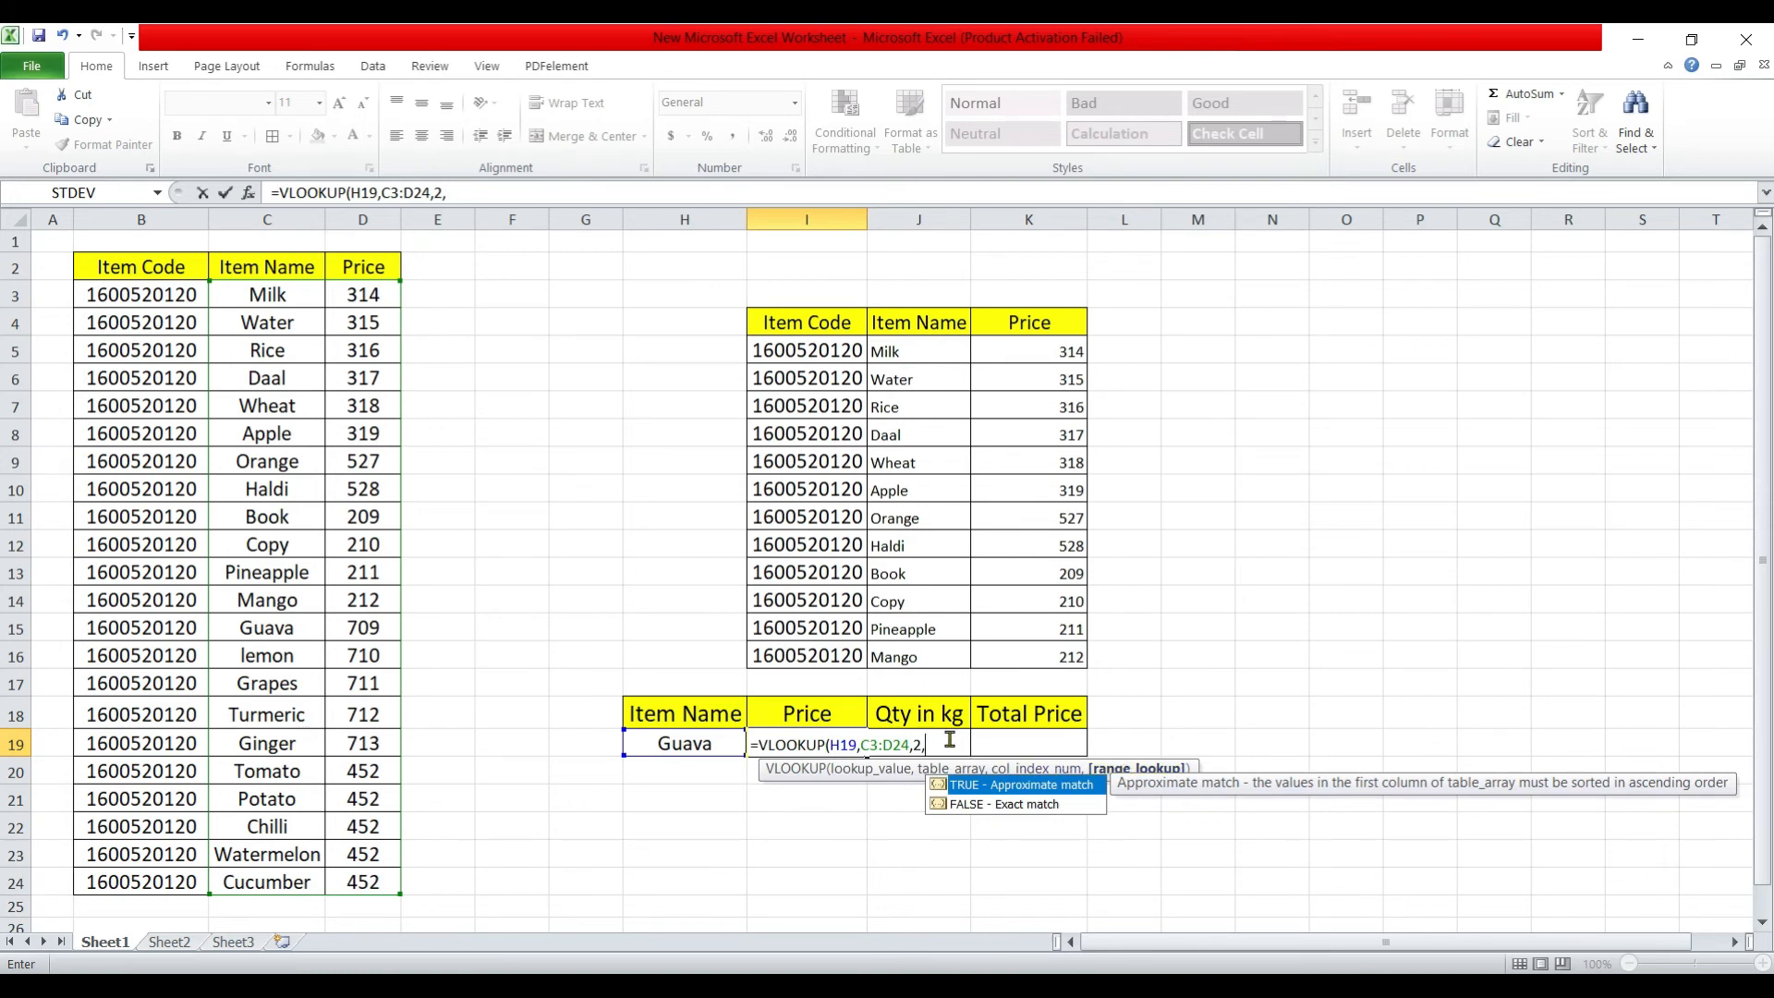
{"action": "type", "text": "0)"}
{"action": "key", "text": "Return"}
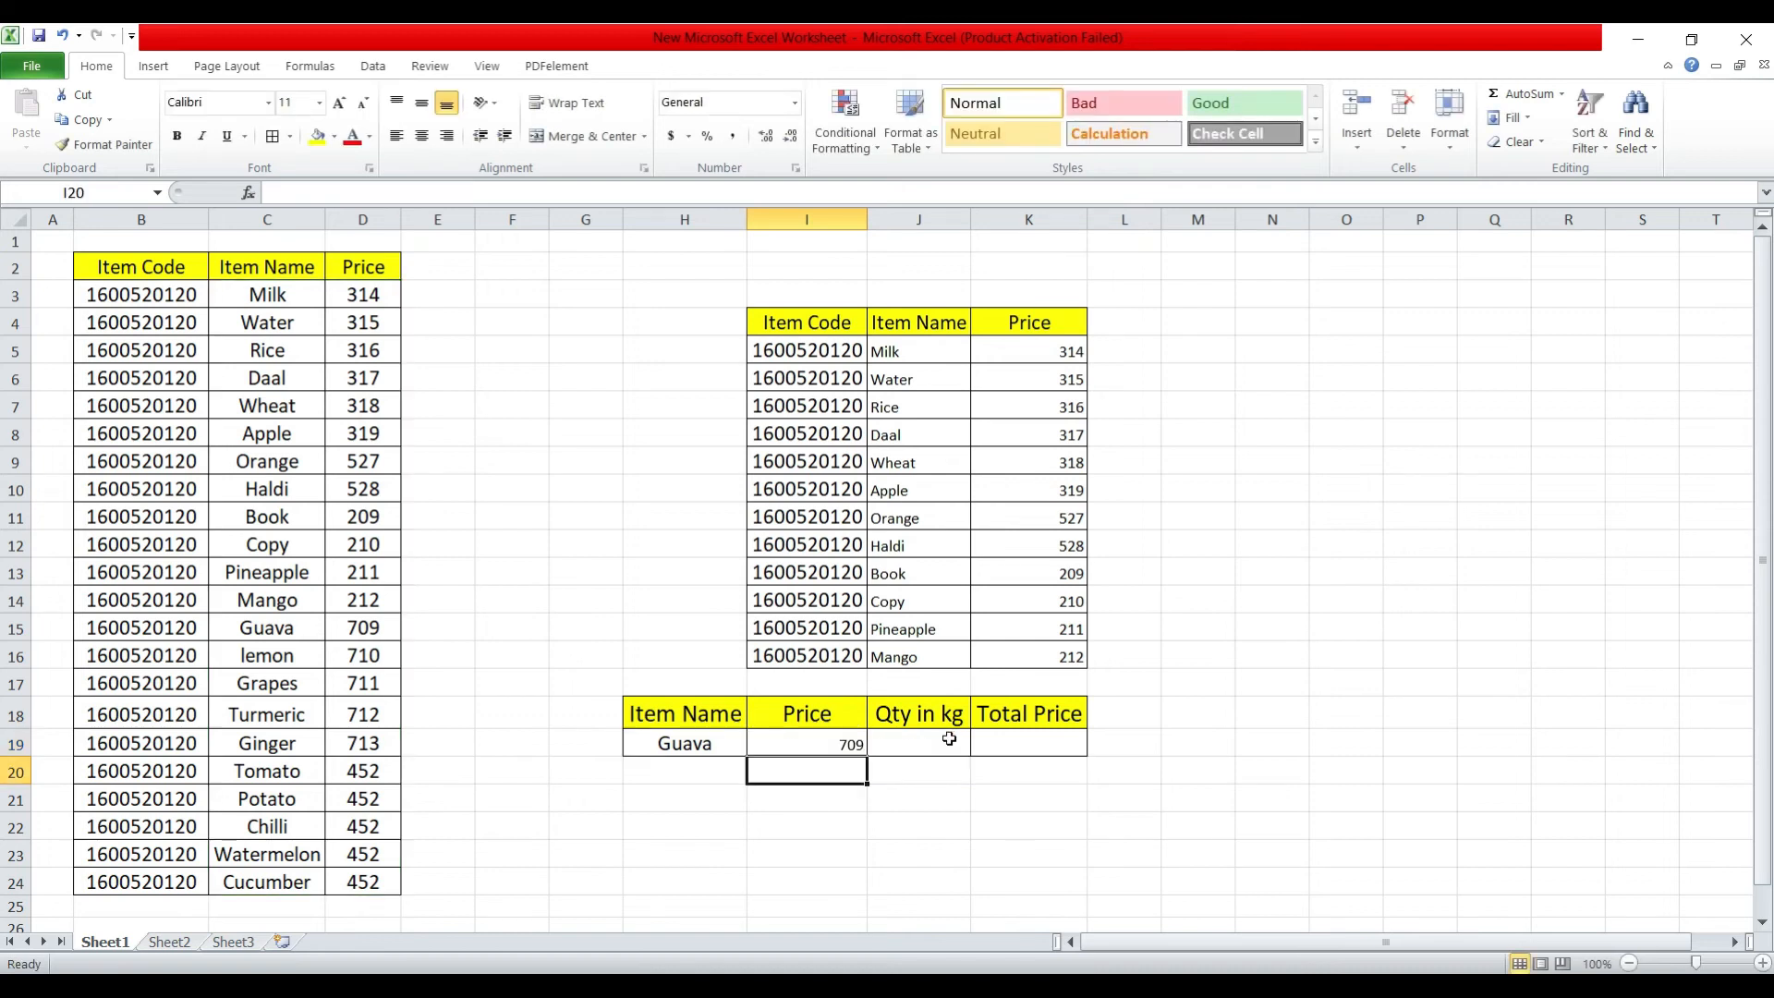
{"action": "left_click", "coordinate": [833, 745]}
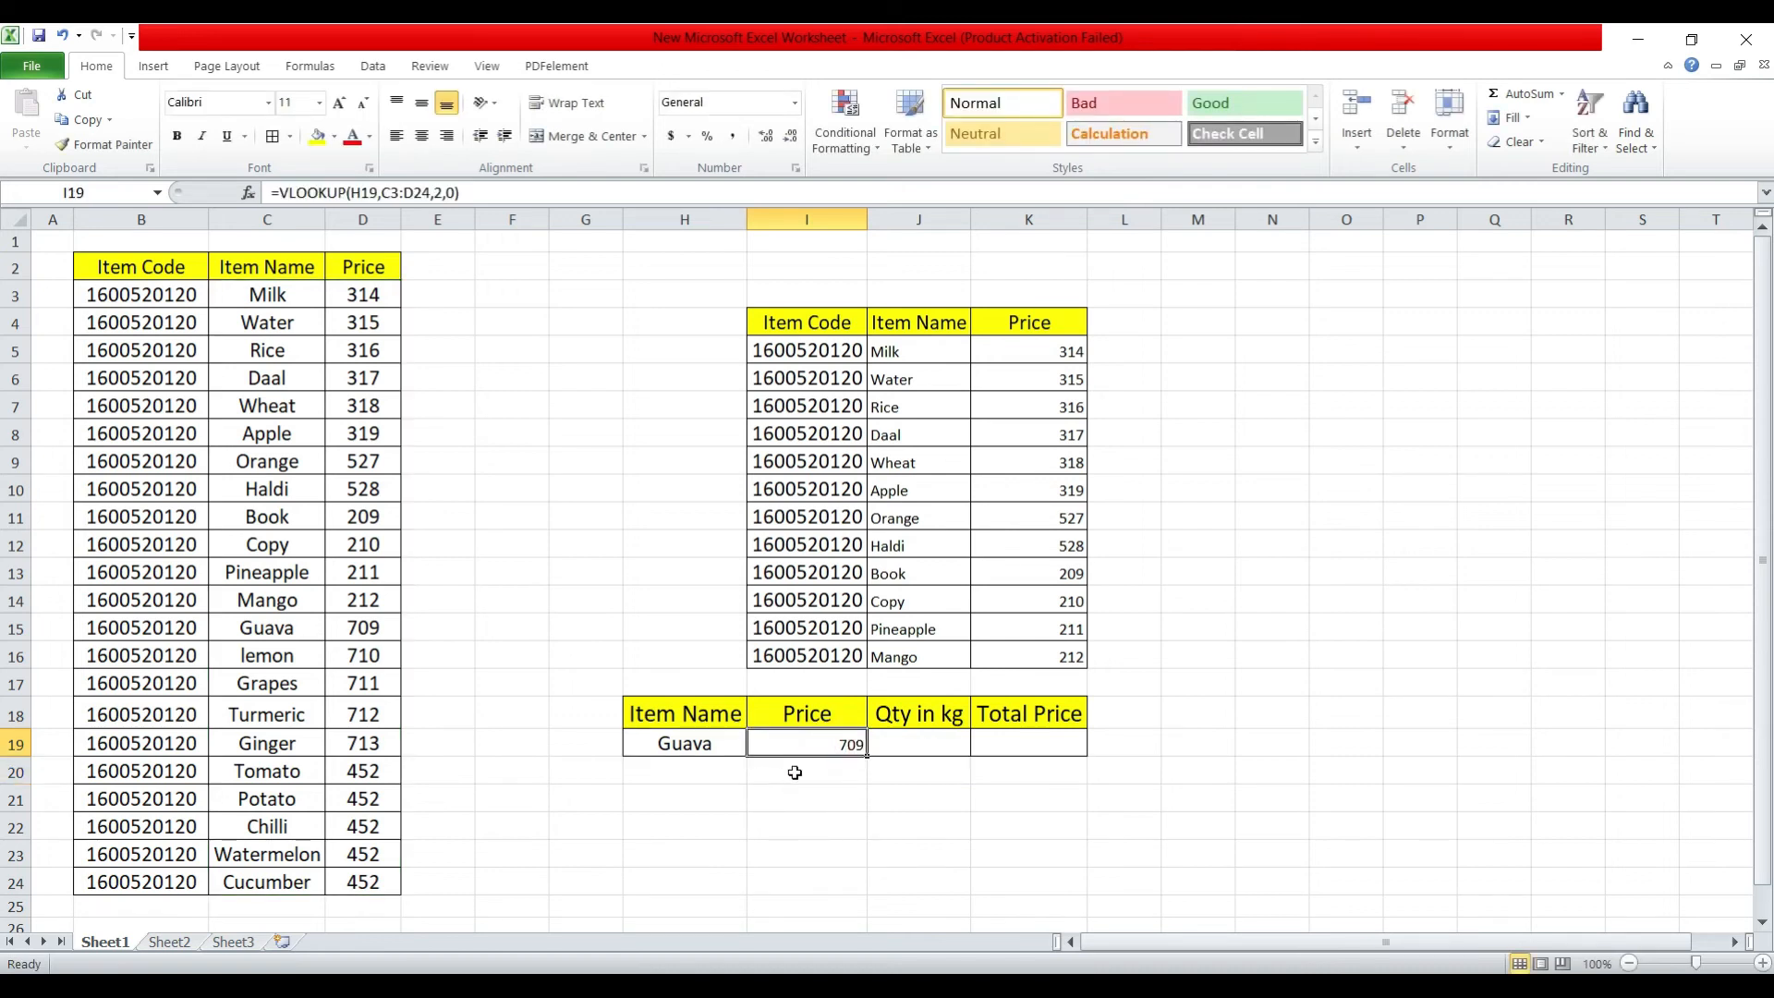
{"action": "left_click", "coordinate": [798, 771]}
Enter a quantity of 2 in J19 and calculate the Total Price in K19 with =I19*J19.
{"action": "left_click", "coordinate": [907, 744]}
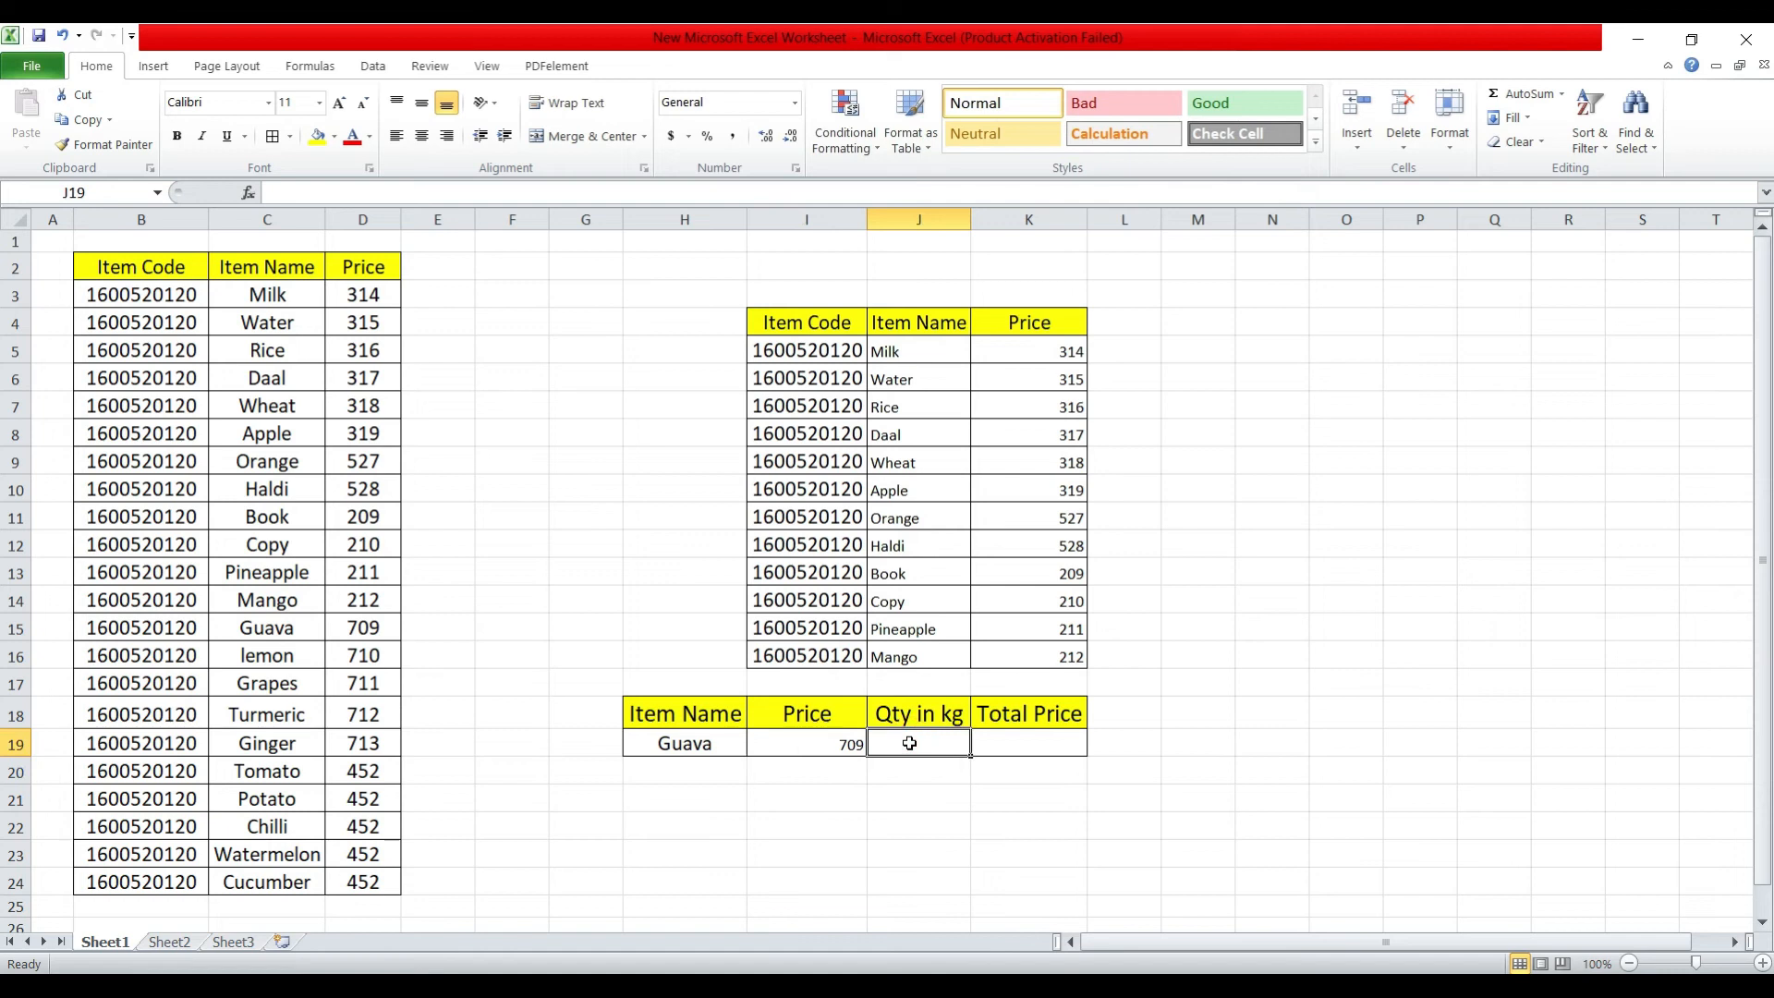
{"action": "type", "text": "2"}
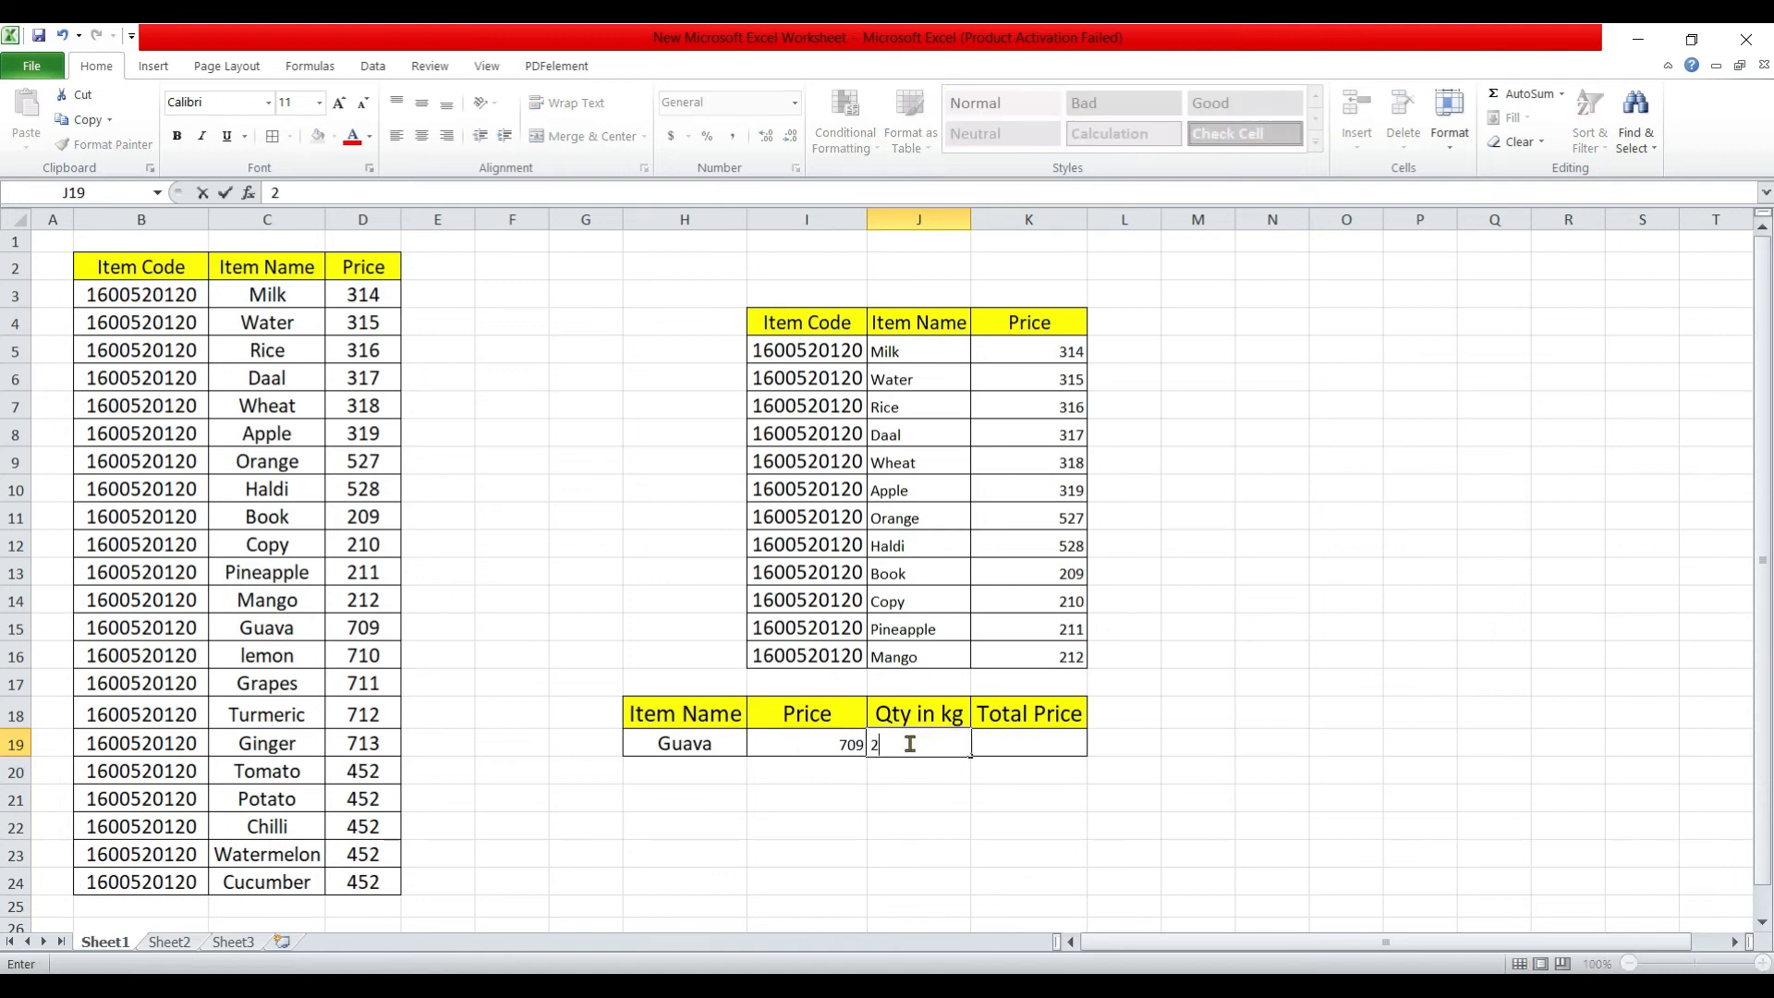
{"action": "left_click", "coordinate": [1036, 740]}
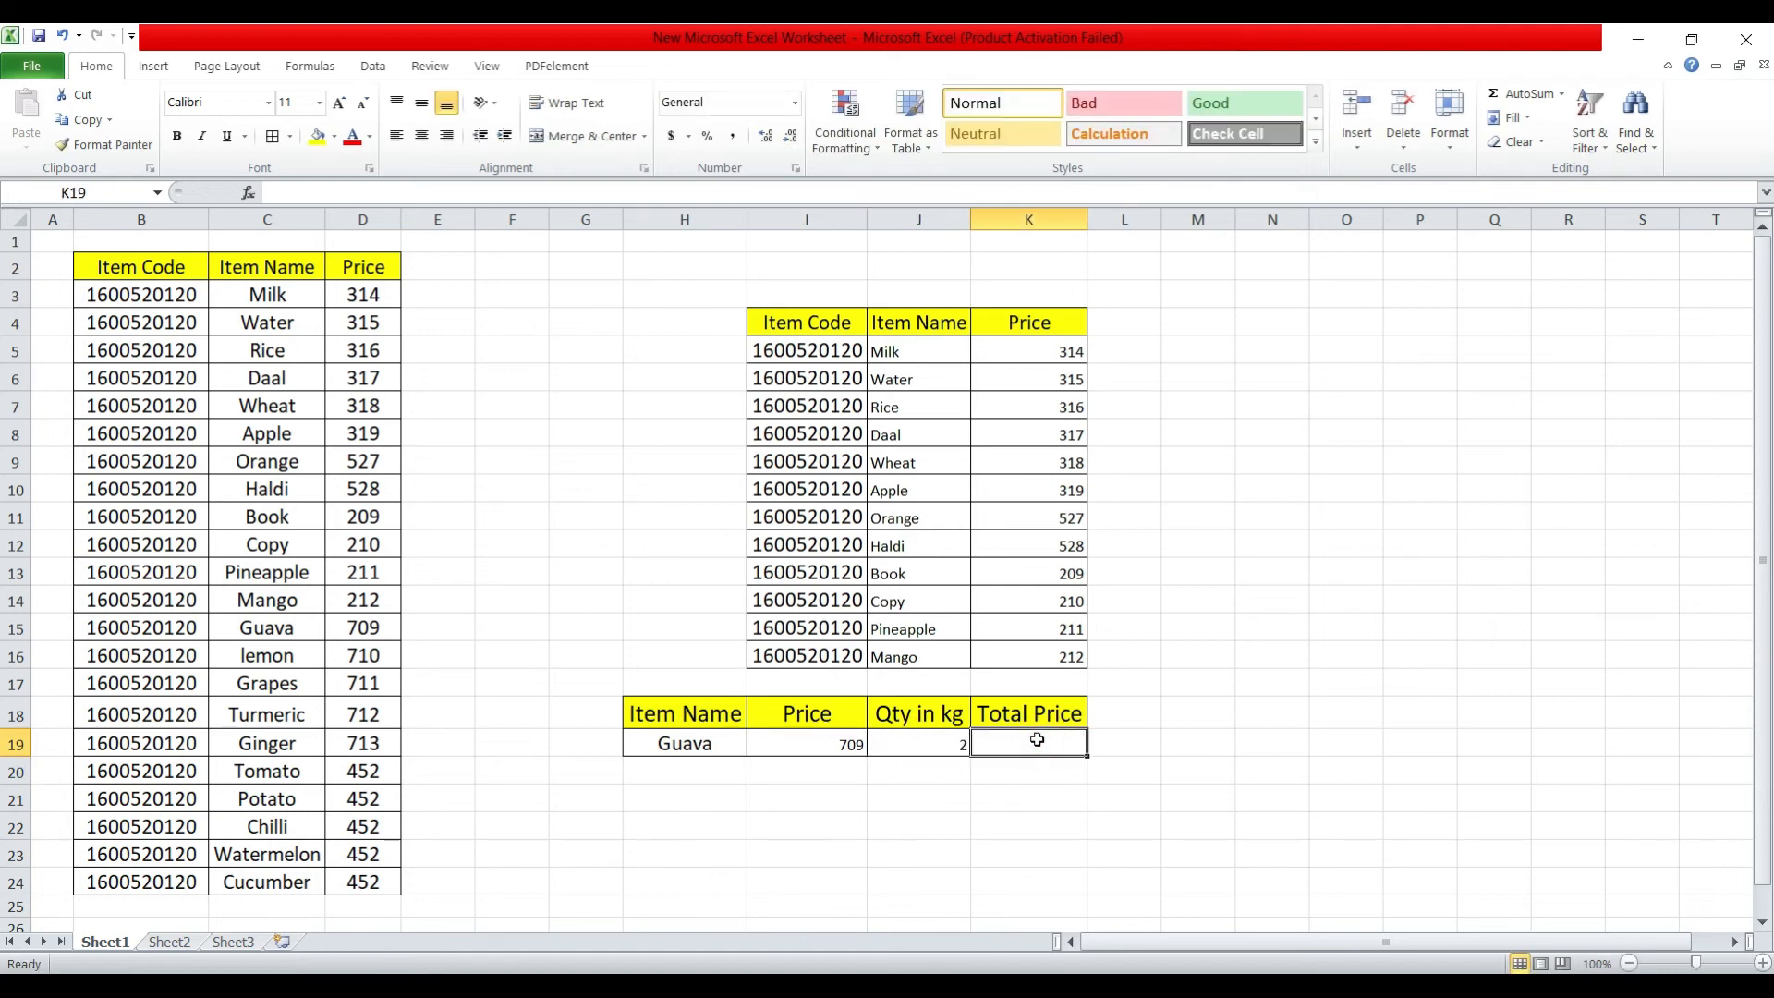
{"action": "left_click", "coordinate": [1037, 740]}
{"action": "type", "text": "="}
{"action": "left_click", "coordinate": [852, 742]}
{"action": "type", "text": "*"}
{"action": "left_click", "coordinate": [905, 744]}
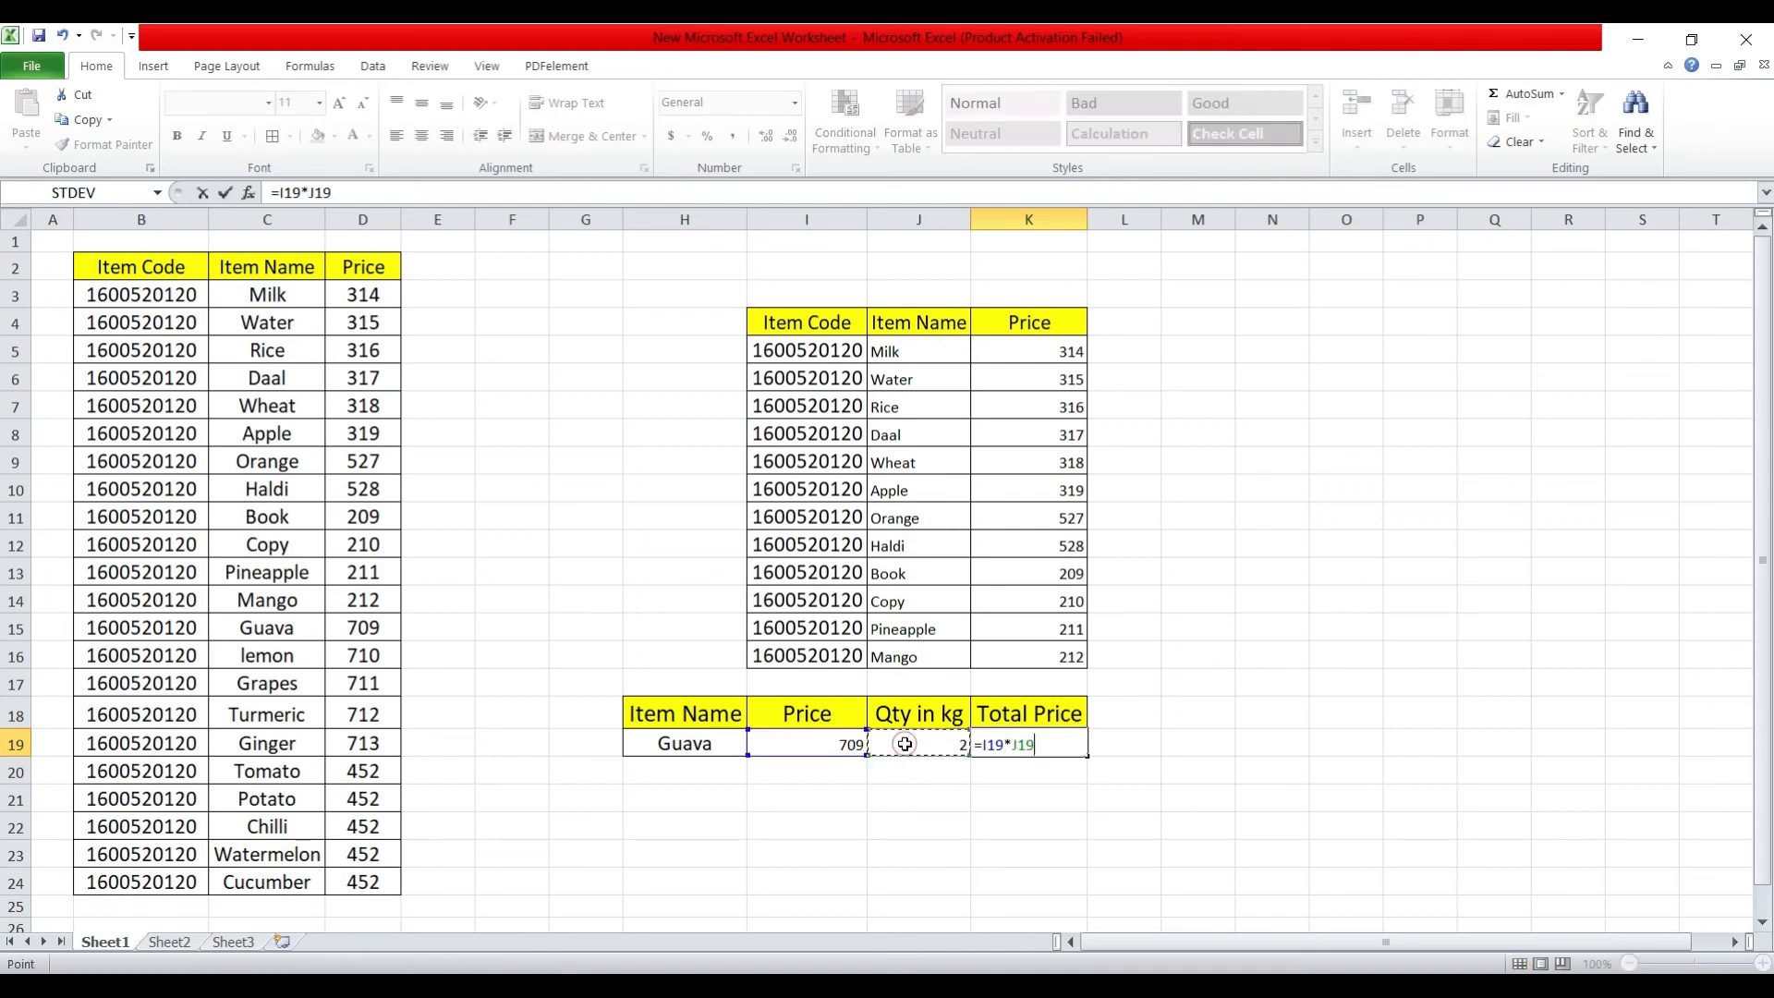
{"action": "key", "text": "Return"}
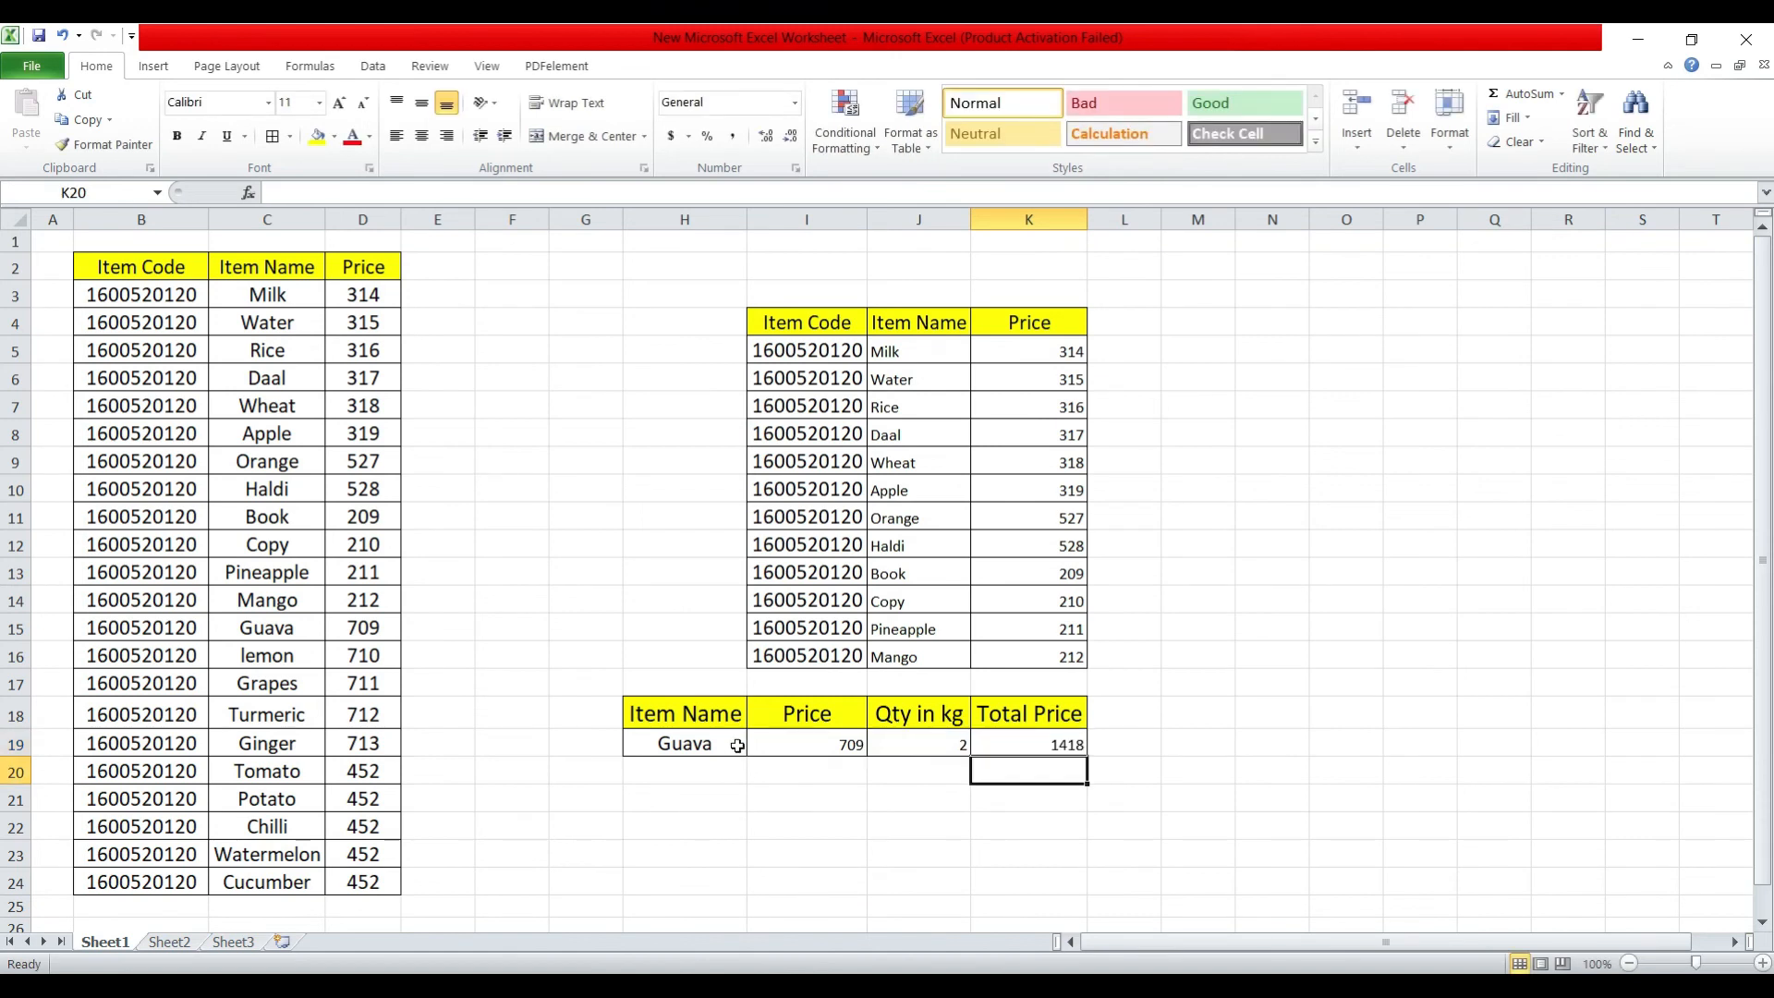
Replace the item name in H19 with Mango copied from C14, and check row 19 against Mango's price in the main table.
{"action": "left_click", "coordinate": [698, 744]}
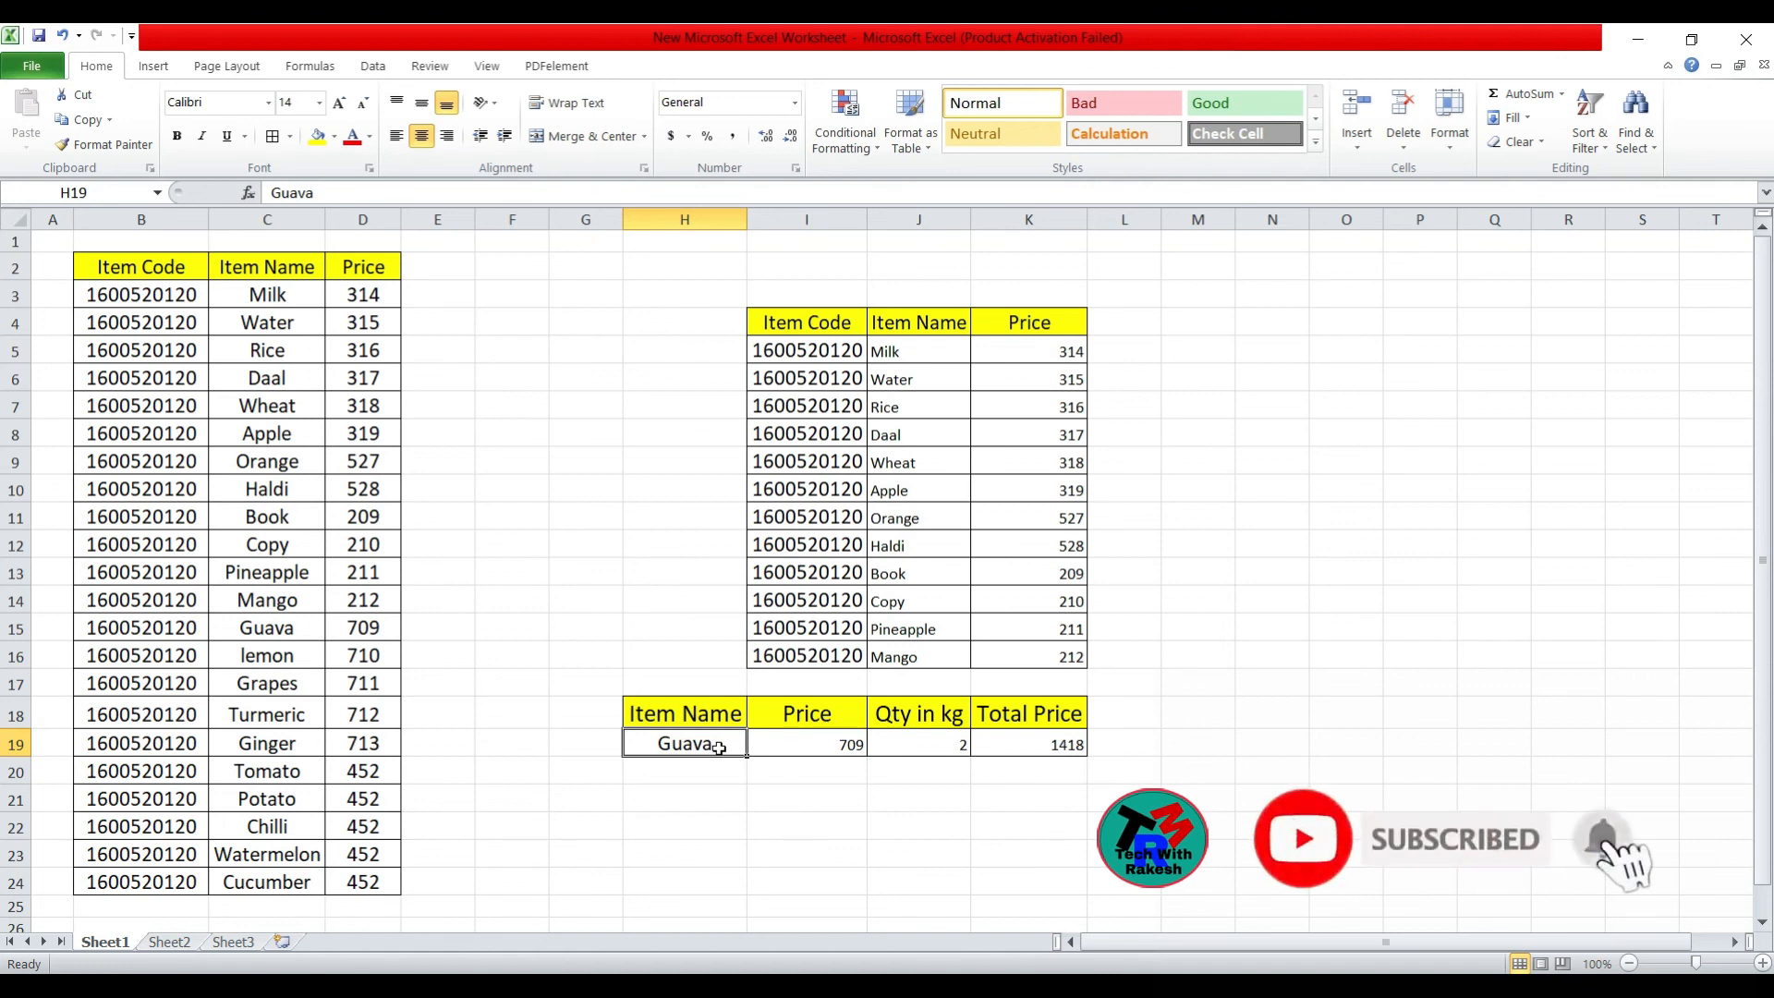
{"action": "left_click", "coordinate": [277, 577]}
{"action": "left_click", "coordinate": [278, 600]}
{"action": "key", "text": "ctrl+c"}
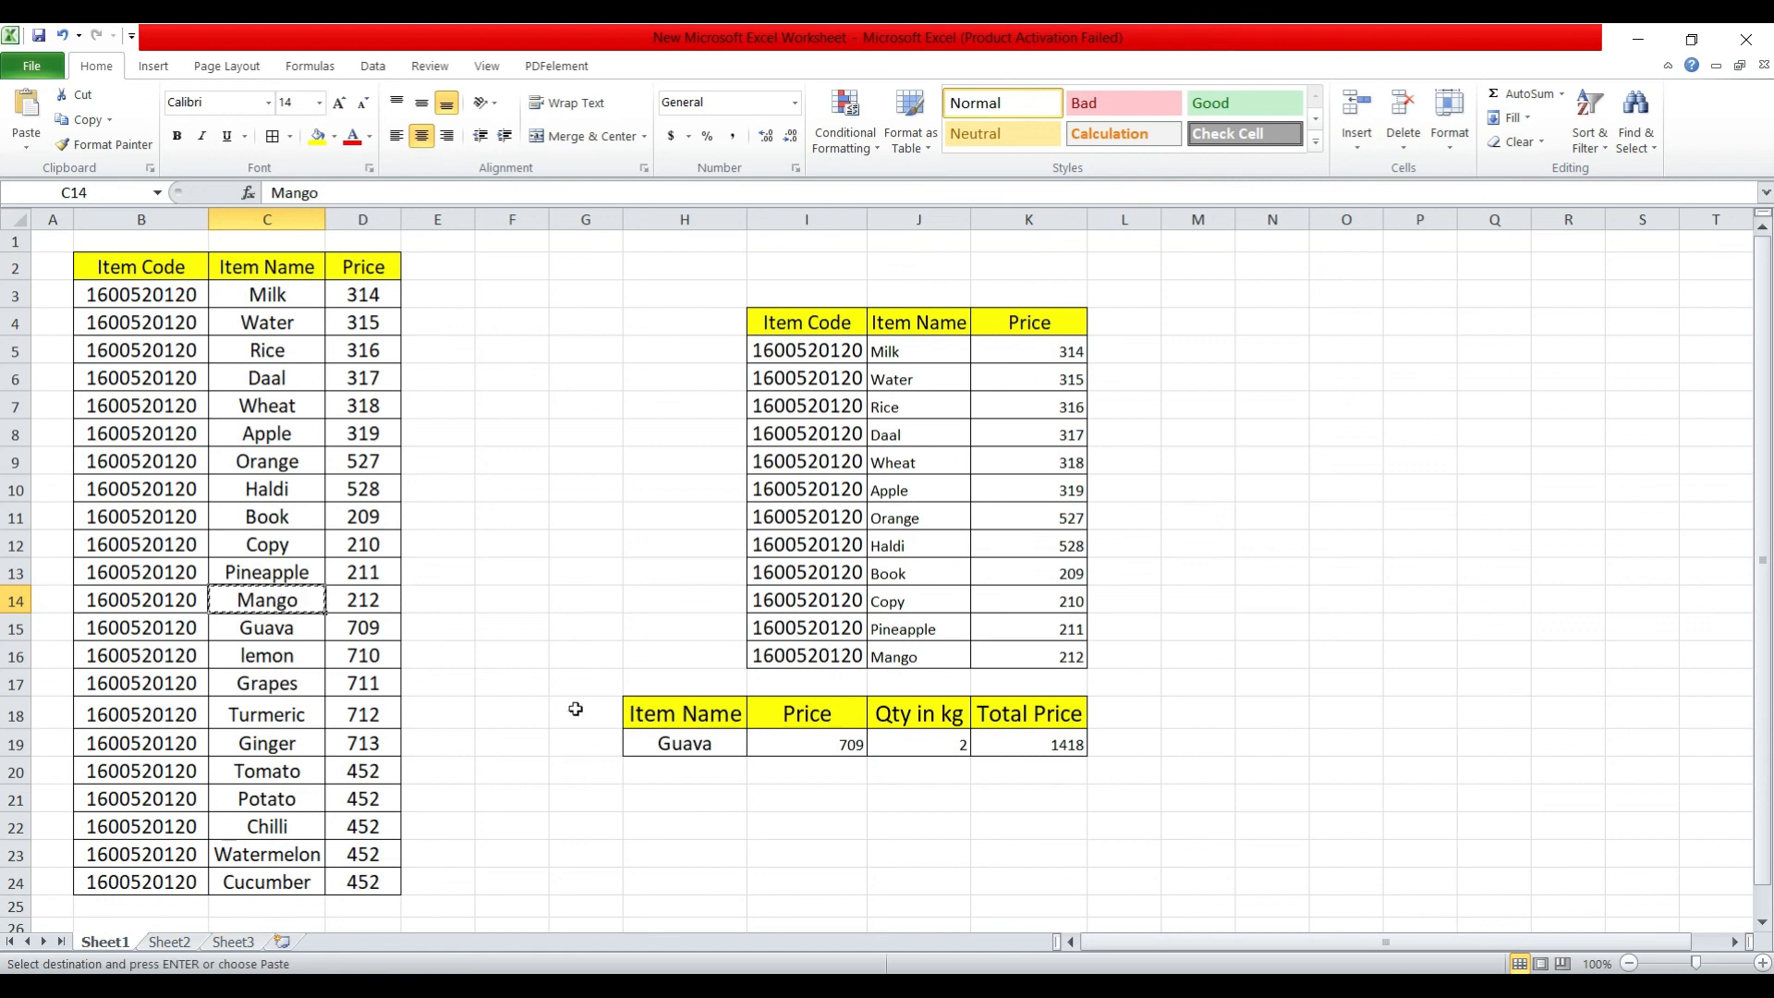
{"action": "left_click", "coordinate": [656, 742]}
{"action": "key", "text": "ctrl+v"}
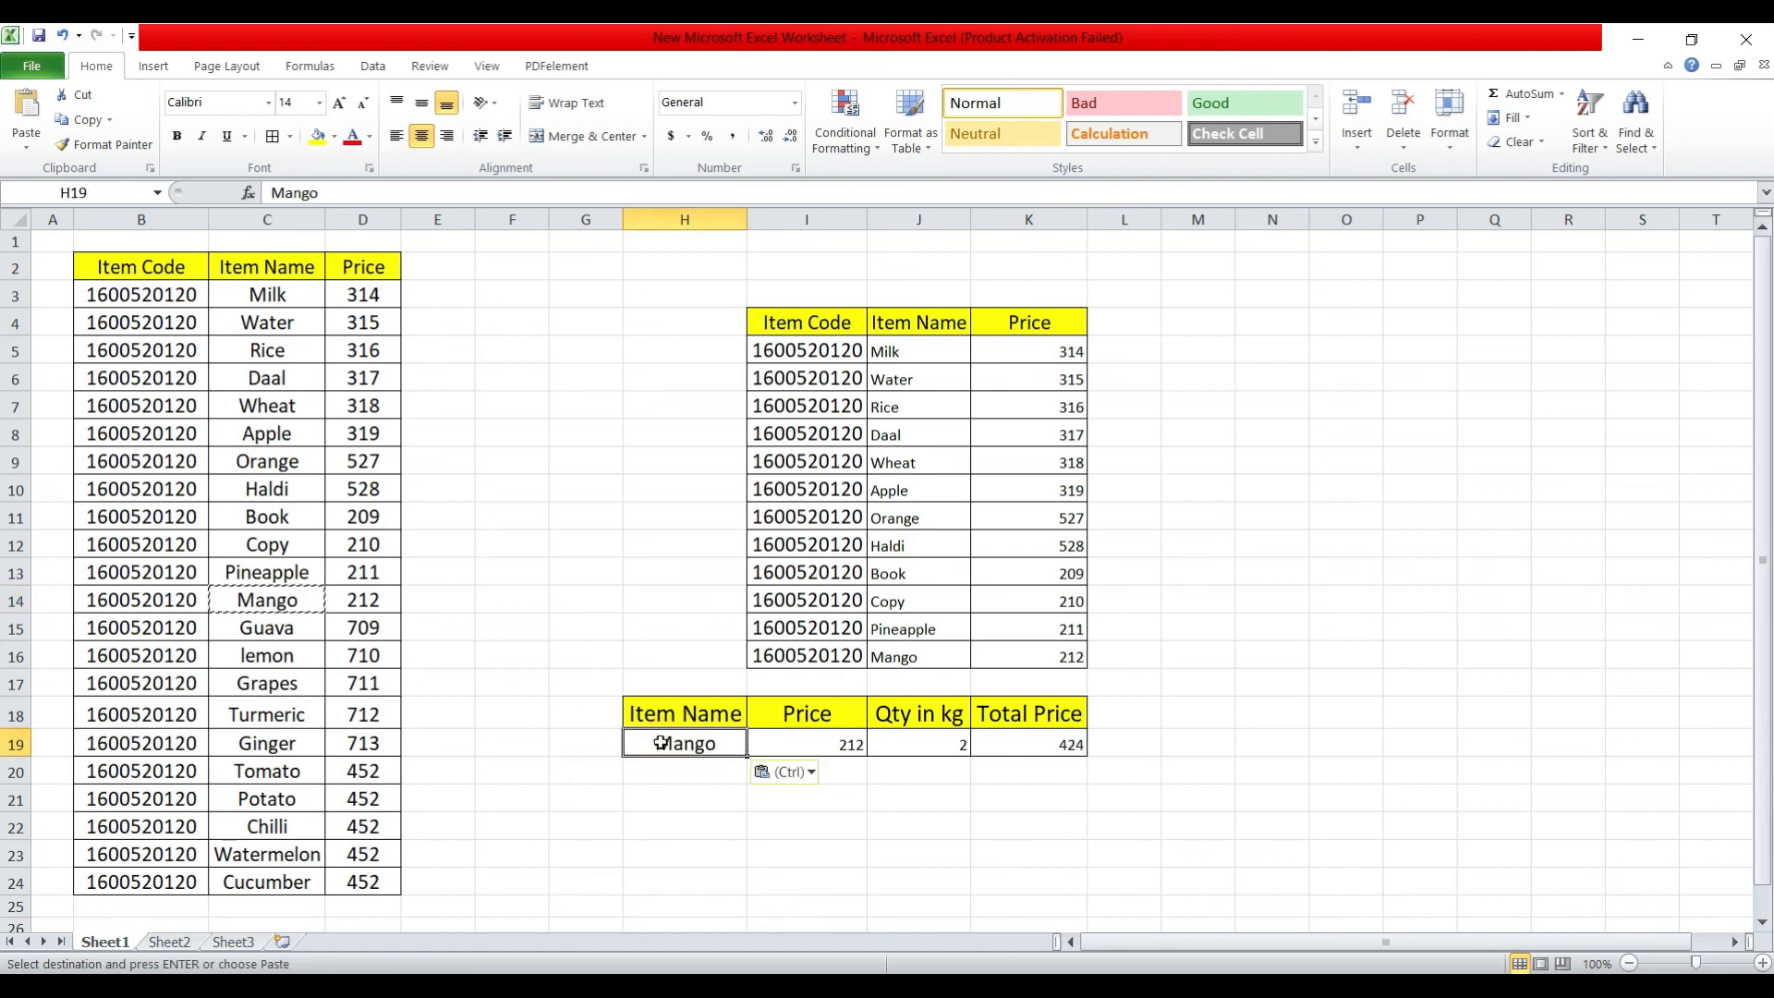
{"action": "left_click", "coordinate": [797, 746]}
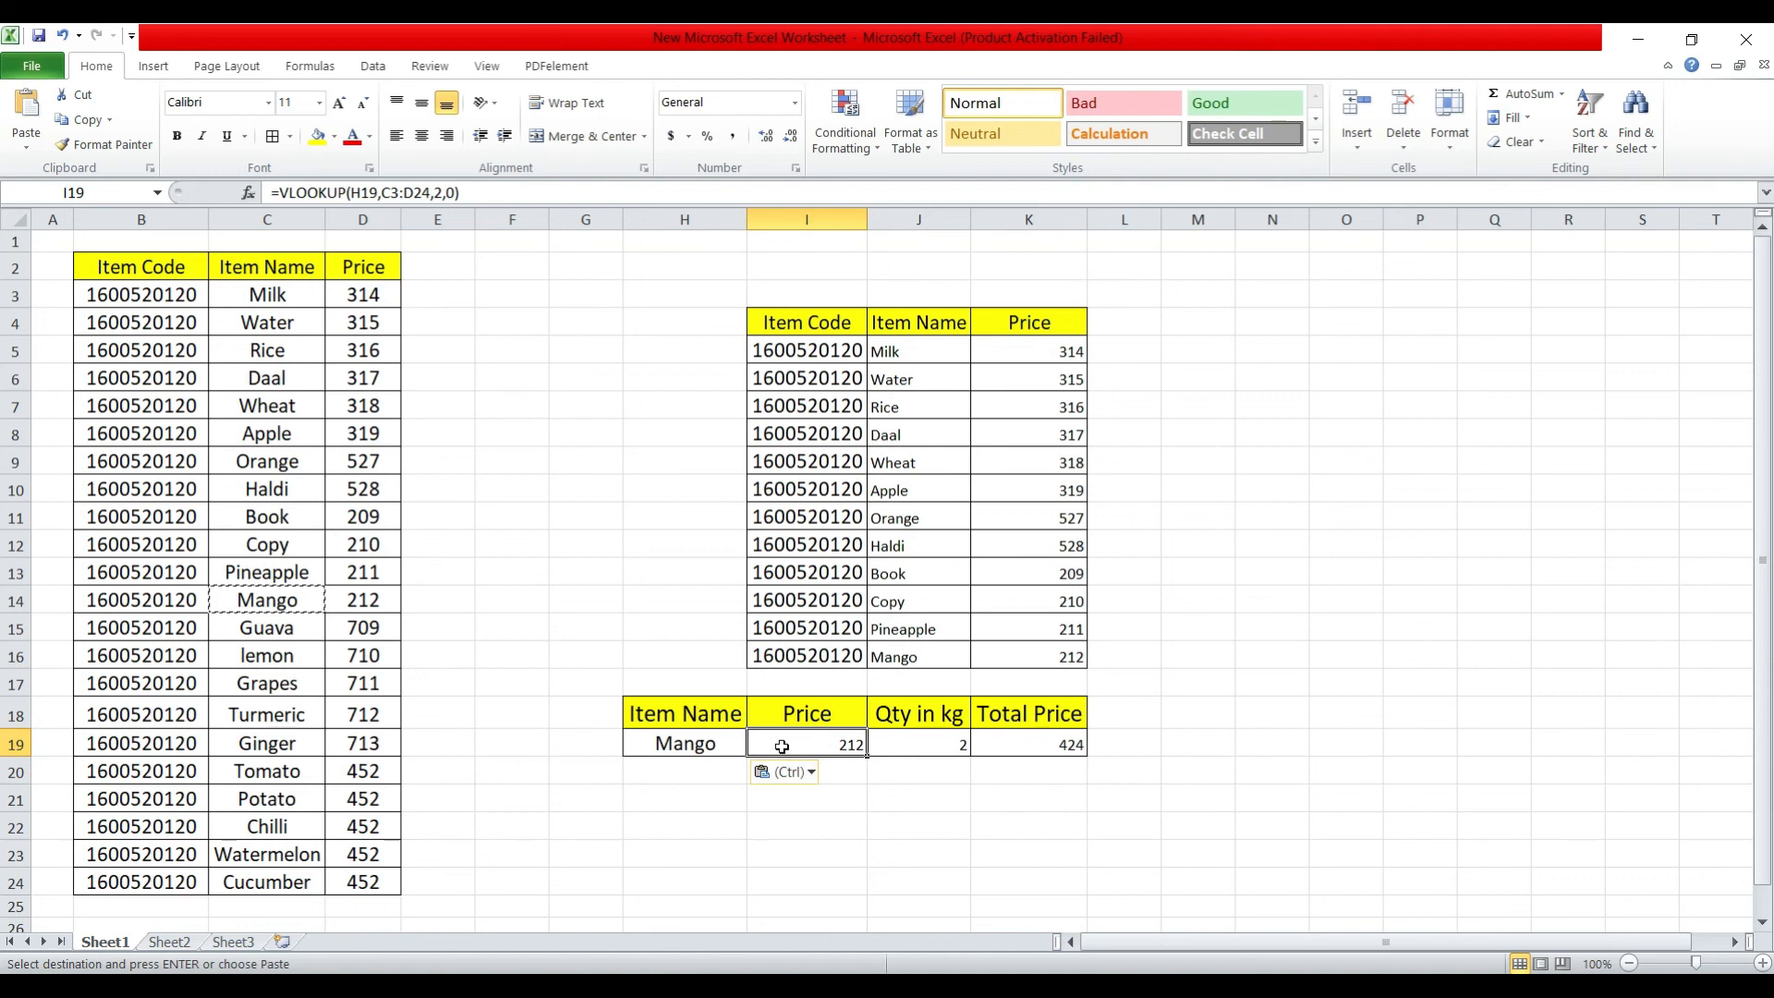
{"action": "left_click", "coordinate": [365, 601]}
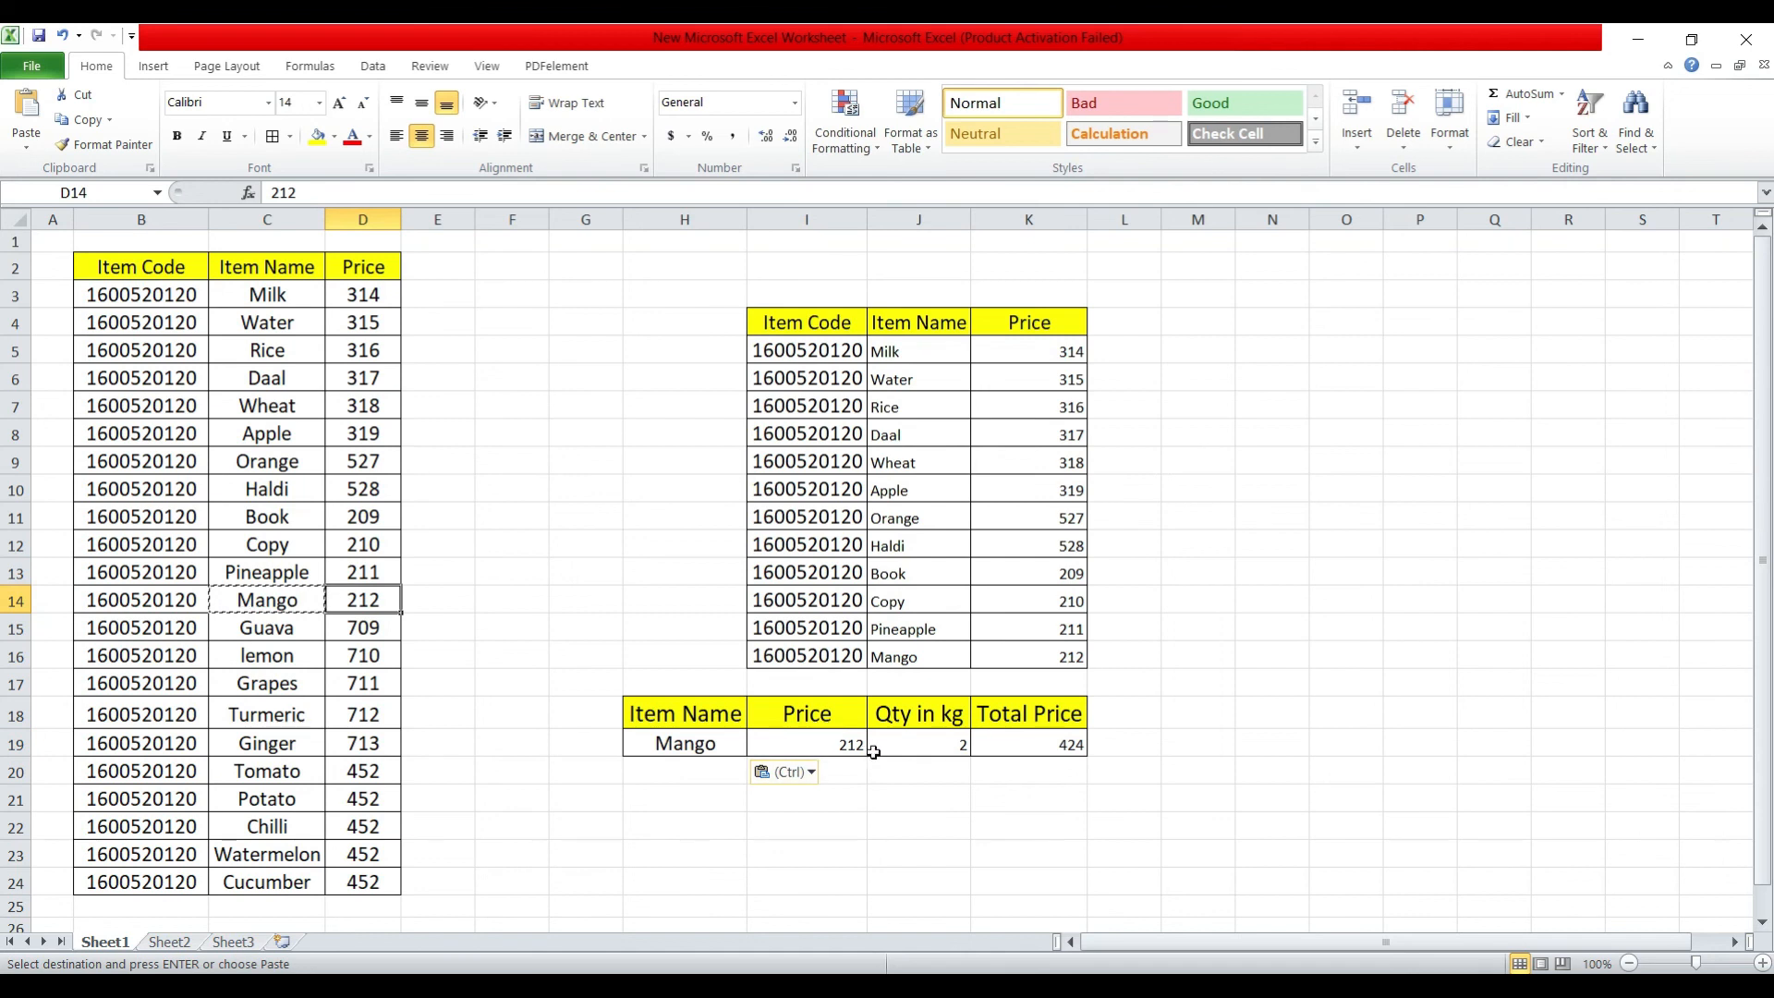
{"action": "left_click", "coordinate": [910, 750]}
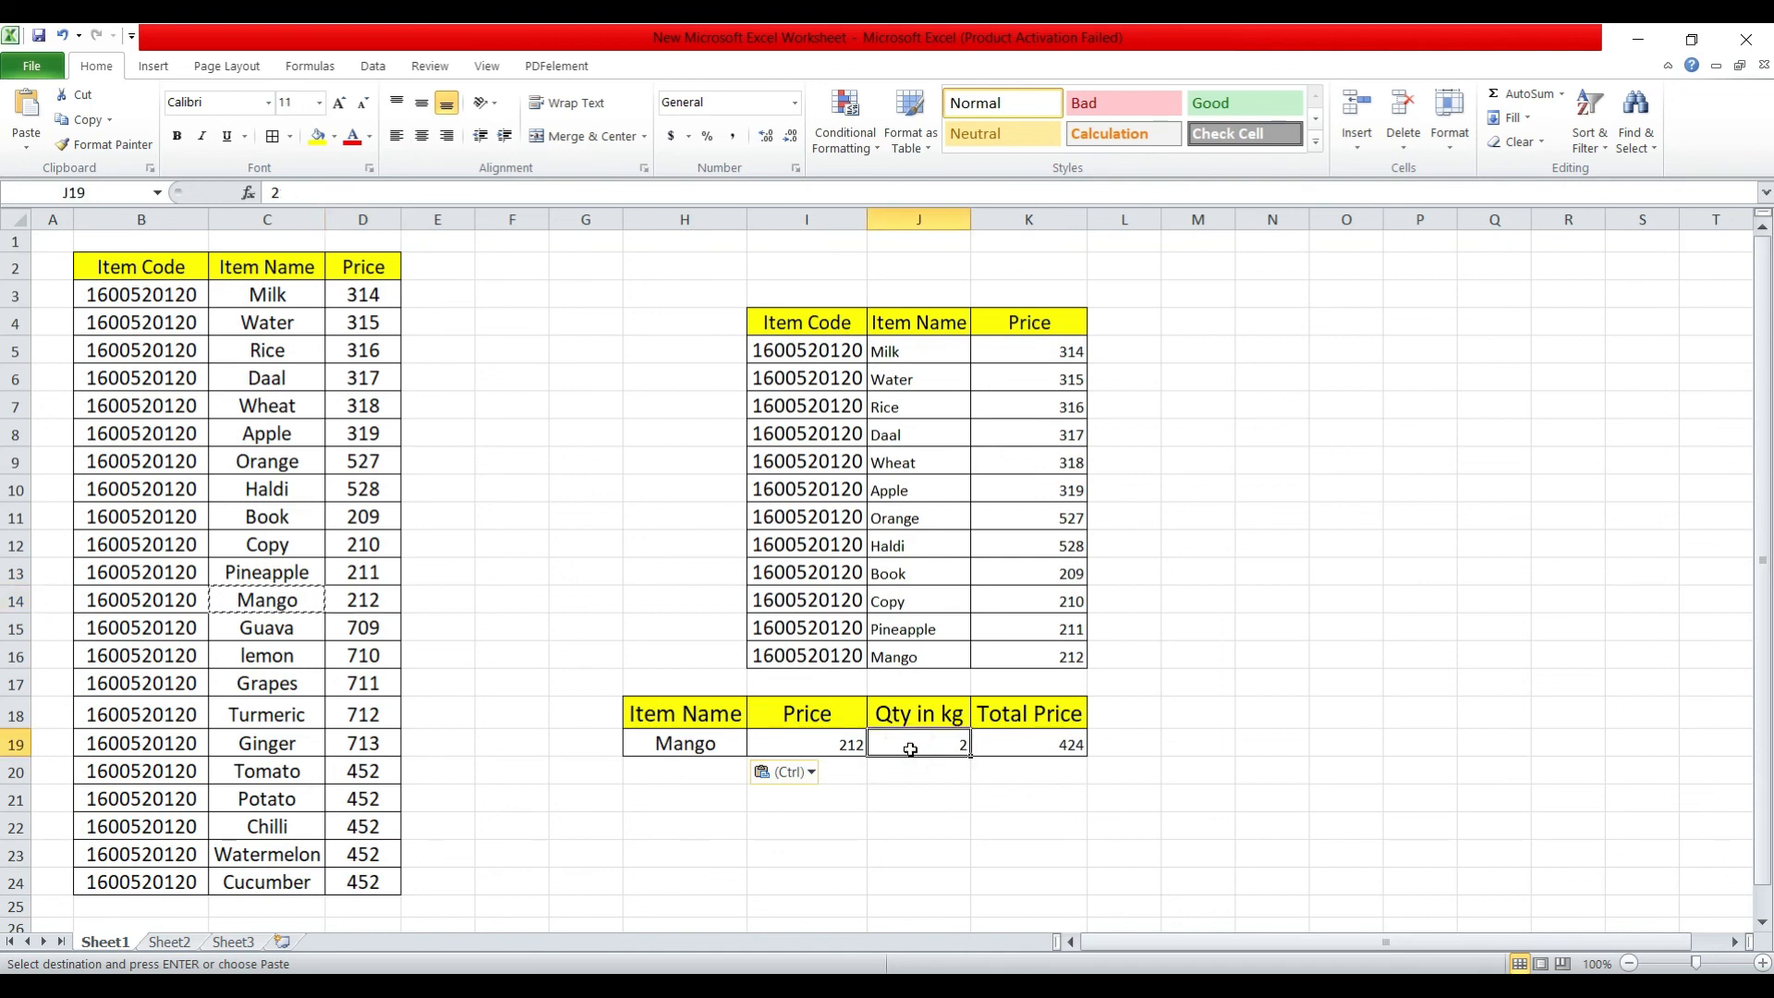
{"action": "left_click", "coordinate": [1029, 743]}
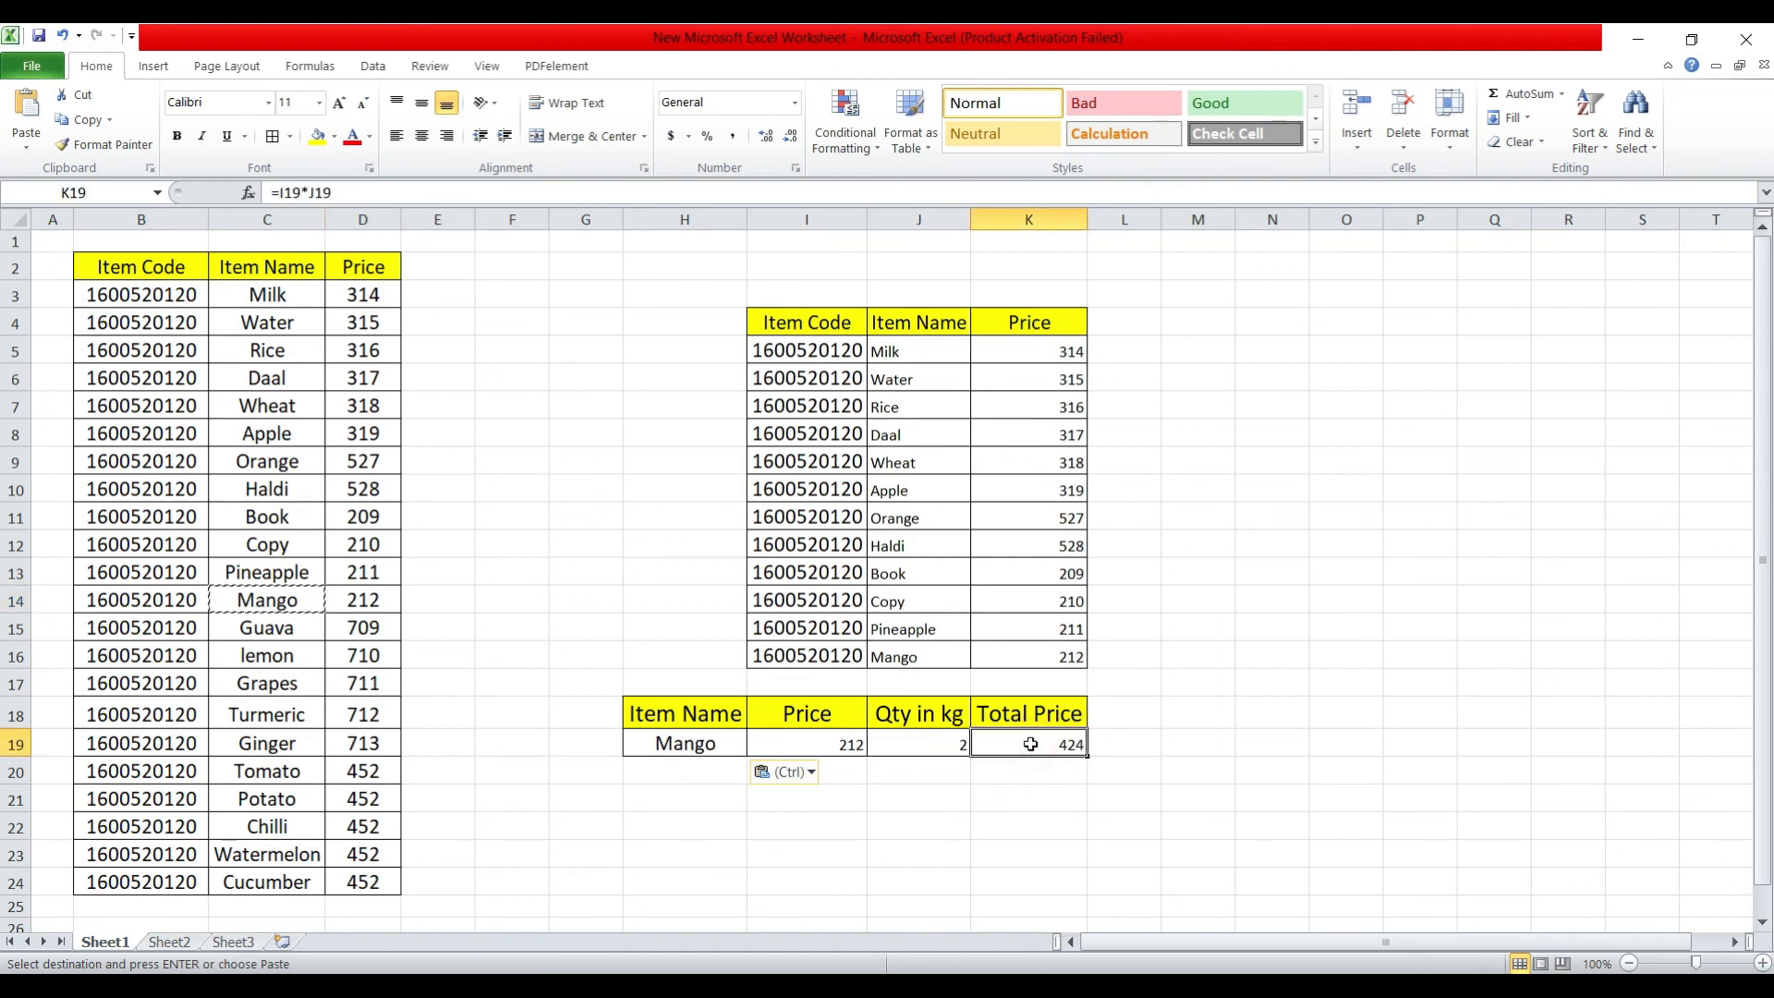